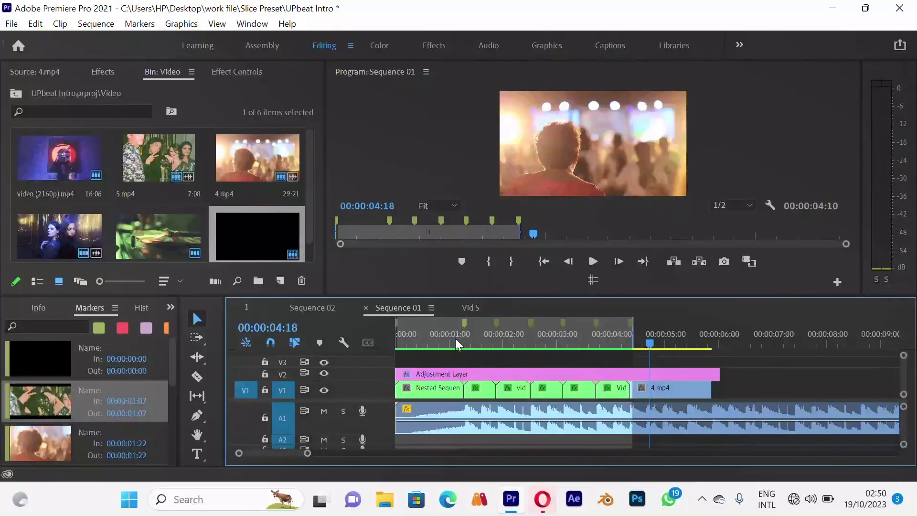
Preview the UP BEAT title in Sequence 02, then return Sequence 01's playhead to 00:00:00:20
left_click_drag(455, 338, 417, 352)
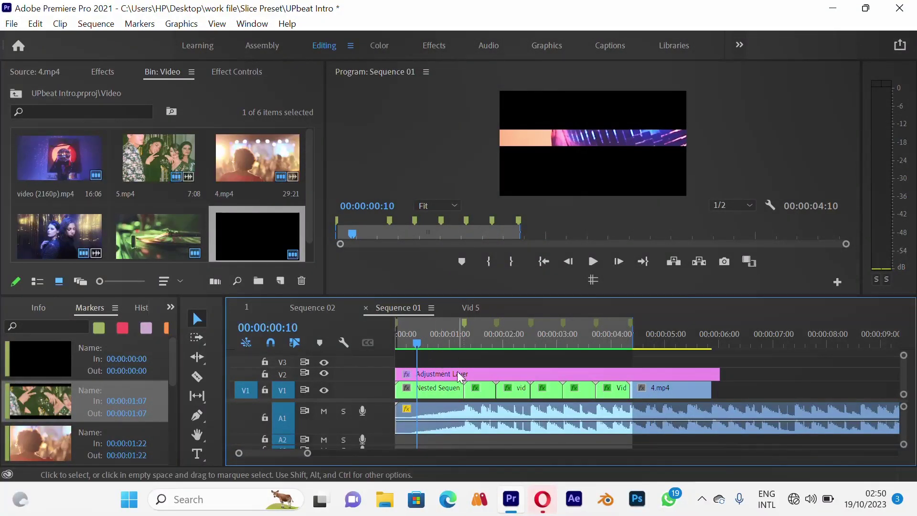
left_click(314, 308)
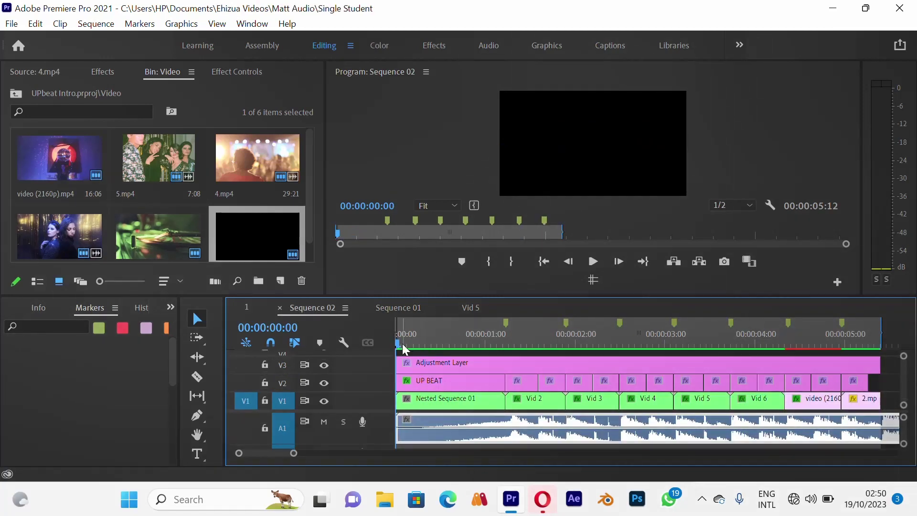
key("space")
left_click_drag(453, 347, 460, 380)
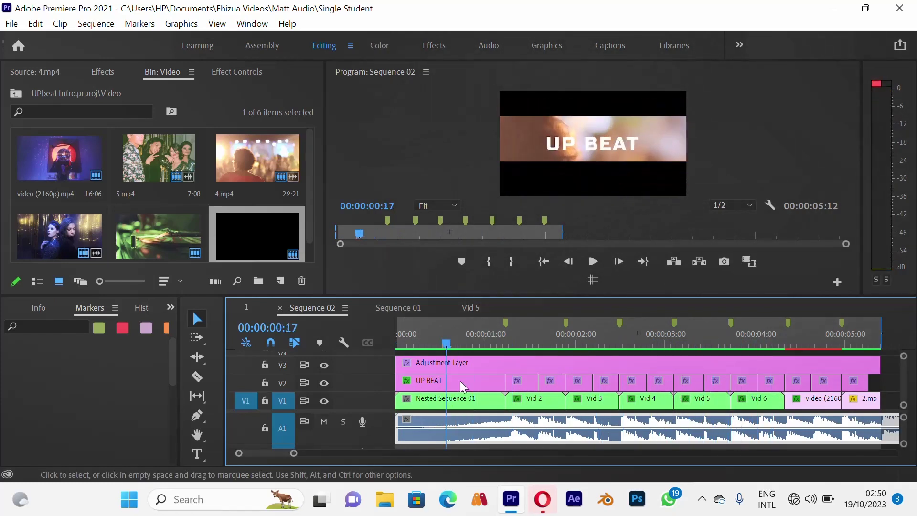
left_click(408, 307)
left_click(503, 340)
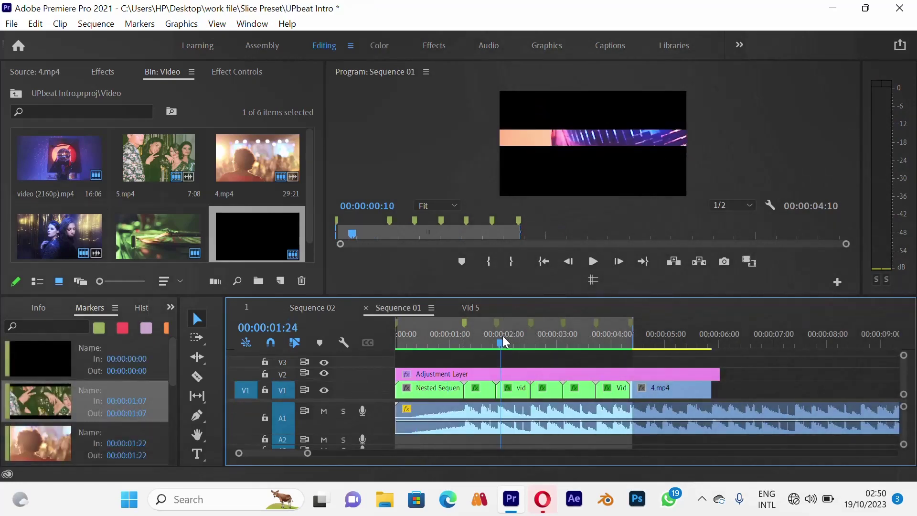
left_click_drag(502, 337, 436, 362)
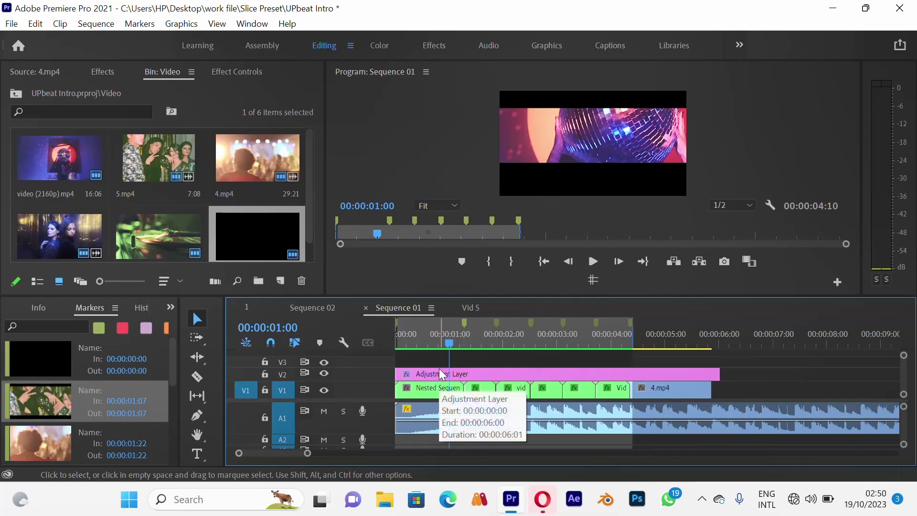
In the maximized timeline, drag the Adjustment Layer from V2 up to V3 and enlarge V2
key("grave")
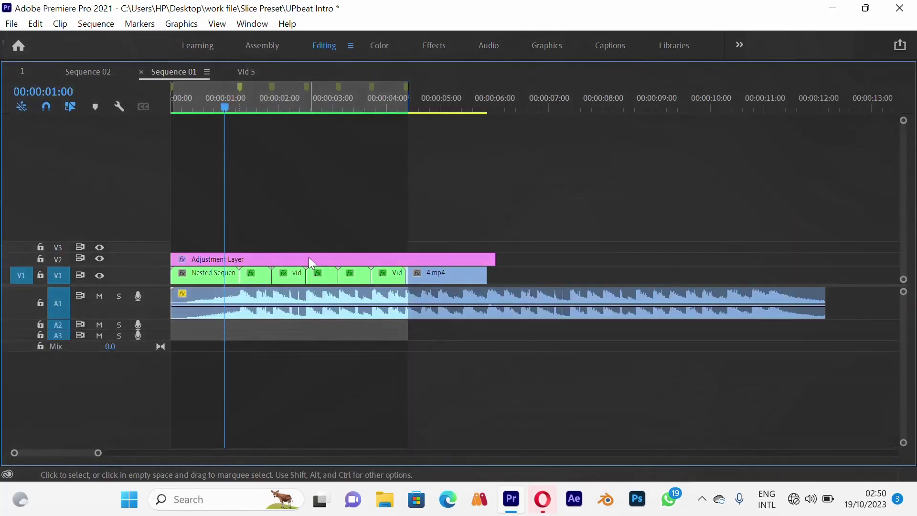
mouse_move(309, 258)
left_mouse_down()
mouse_move(317, 246)
mouse_move(302, 248)
left_mouse_up()
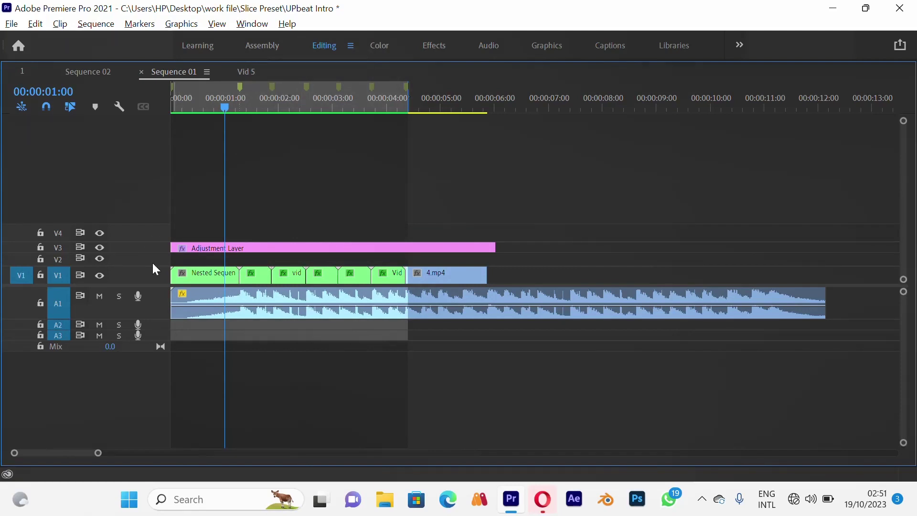
left_click_drag(153, 264, 160, 258)
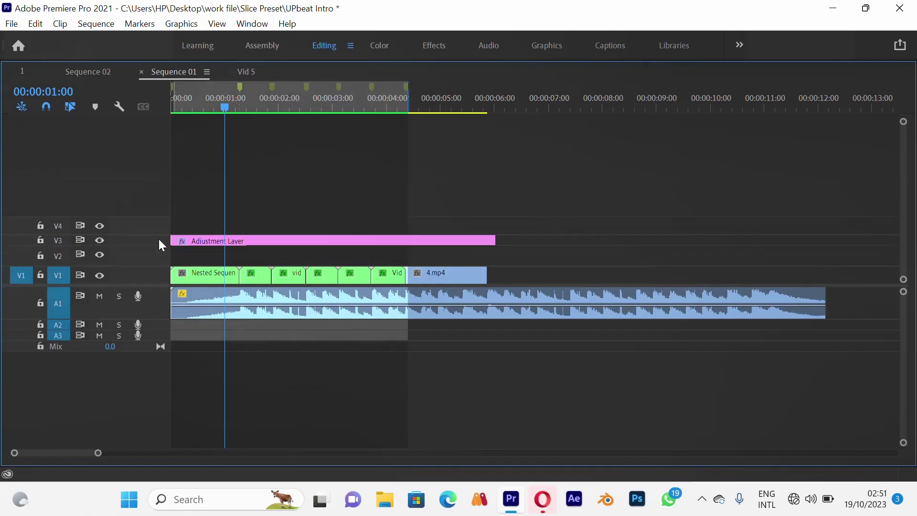
scroll(159, 239, "up", 1)
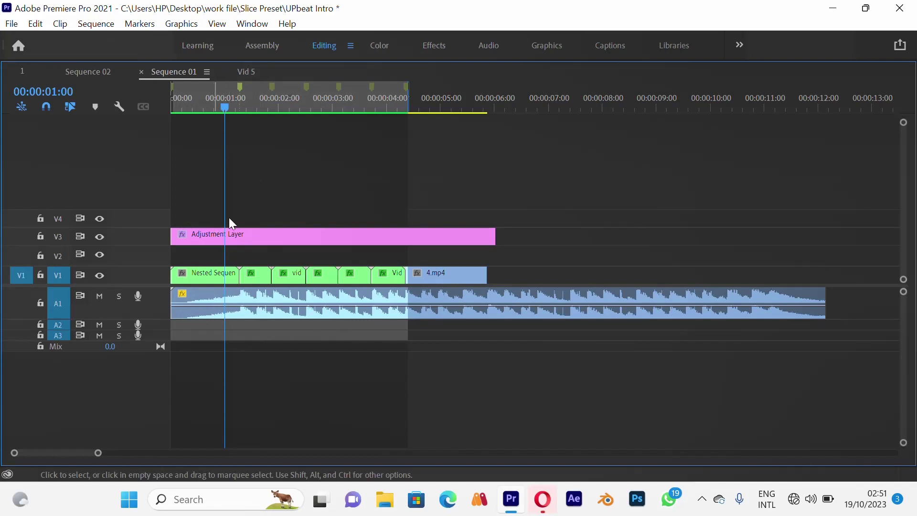
key("grave")
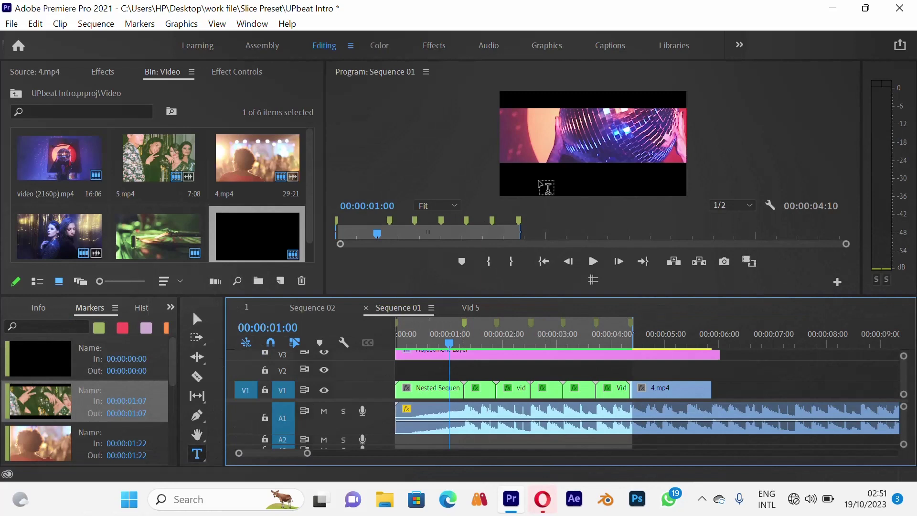
Maximize the Program Monitor to preview Sequence 01 full-window at 00:00:01:00
key("grave")
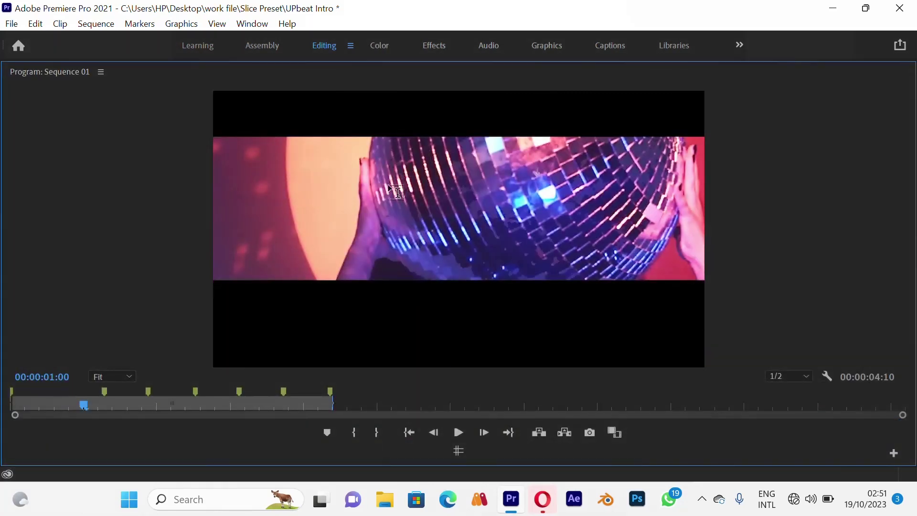
key("v")
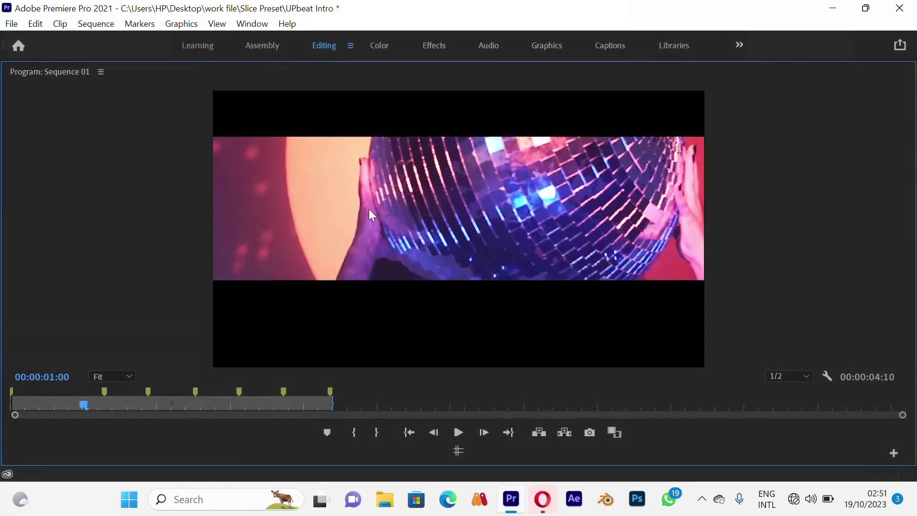
key("t")
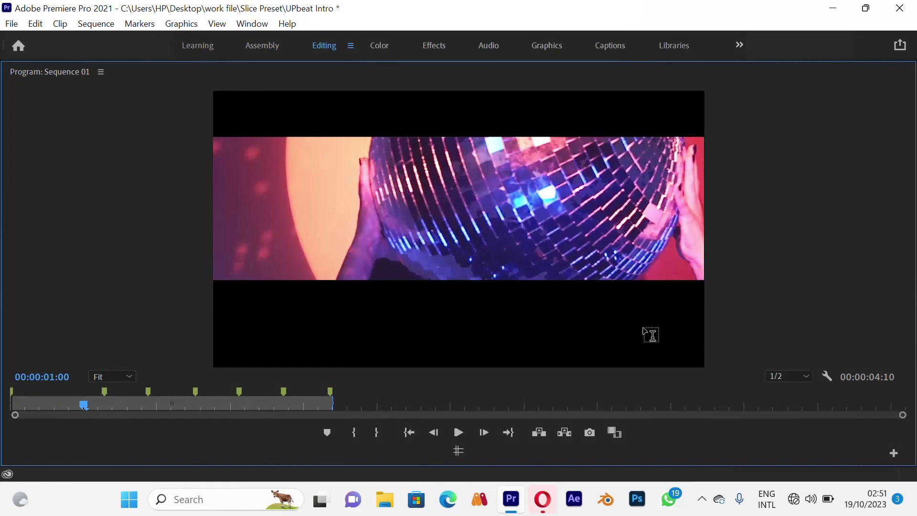
left_click(703, 501)
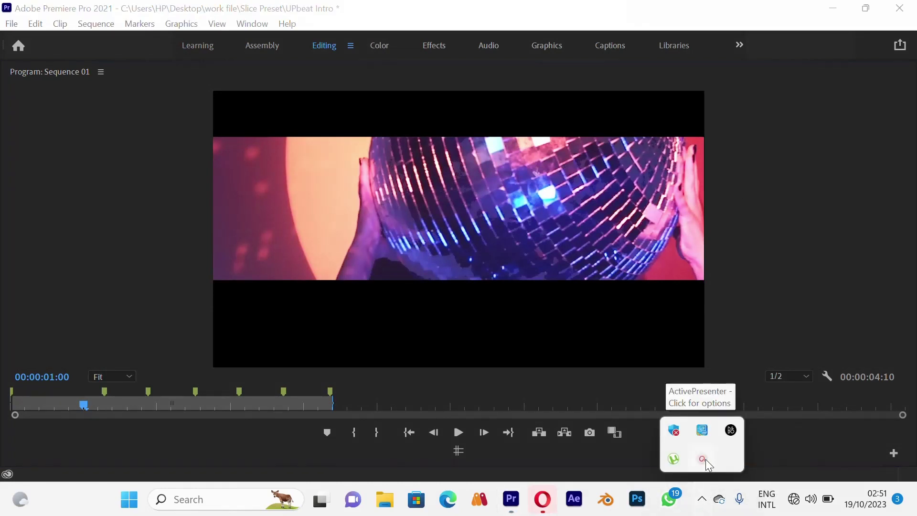
Create an 'Introduction' text title on V4 above the adjustment layer, then deselect it
left_click(703, 460)
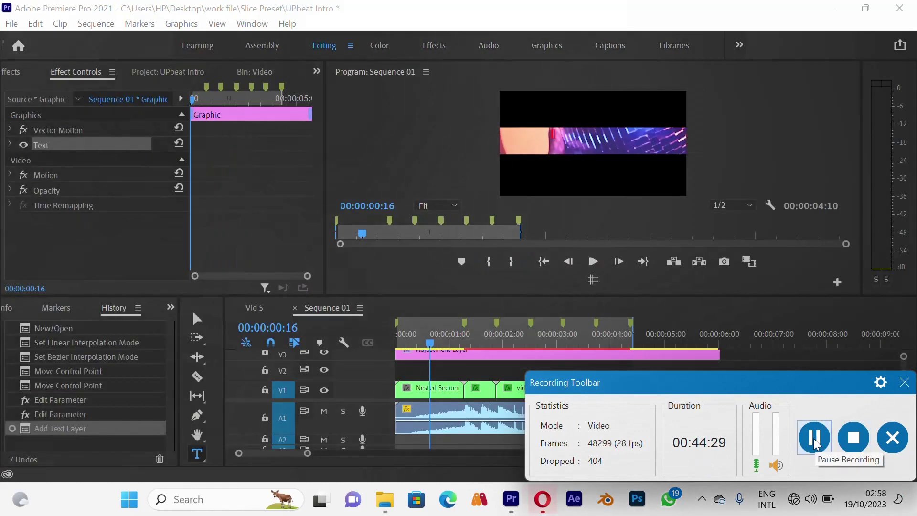
left_click(702, 499)
left_click(702, 461)
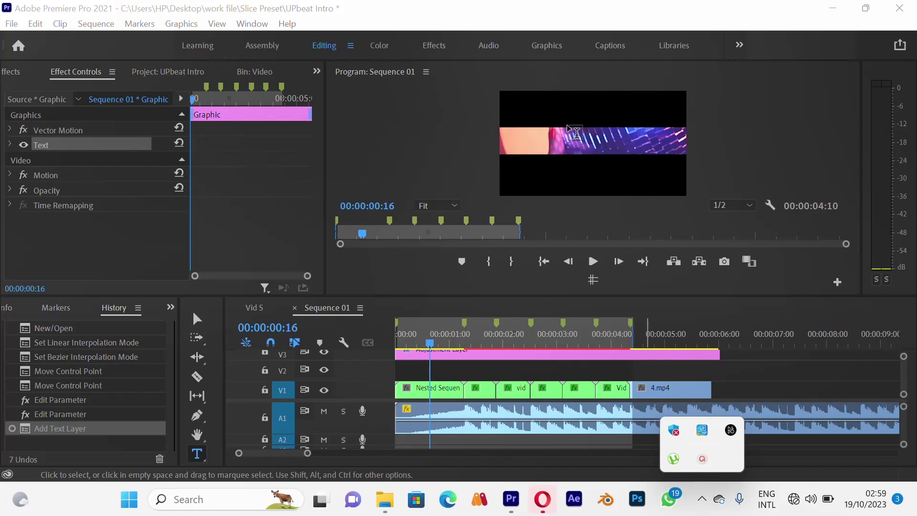
left_click(703, 460)
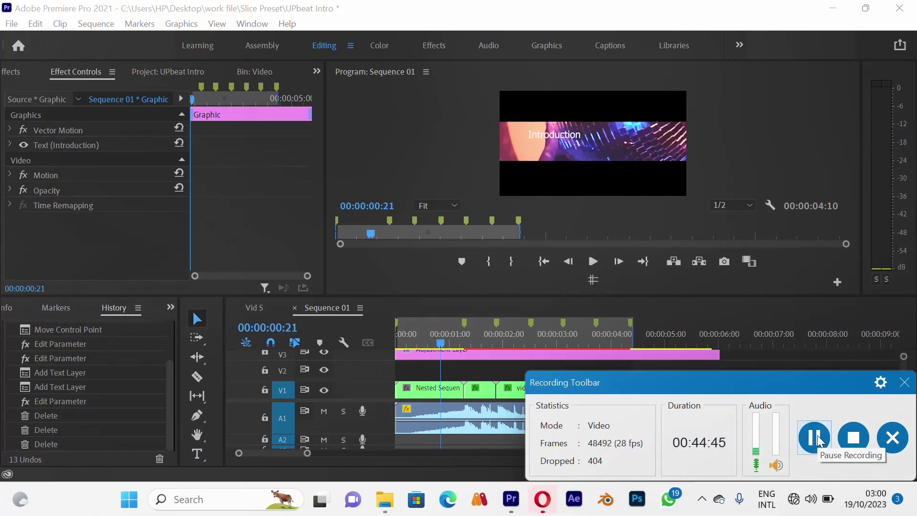
left_click(703, 503)
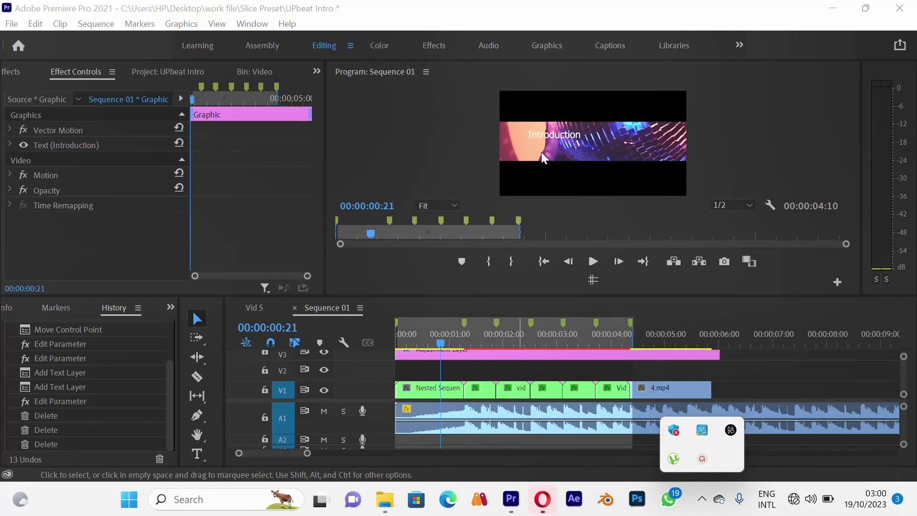
left_click(477, 369)
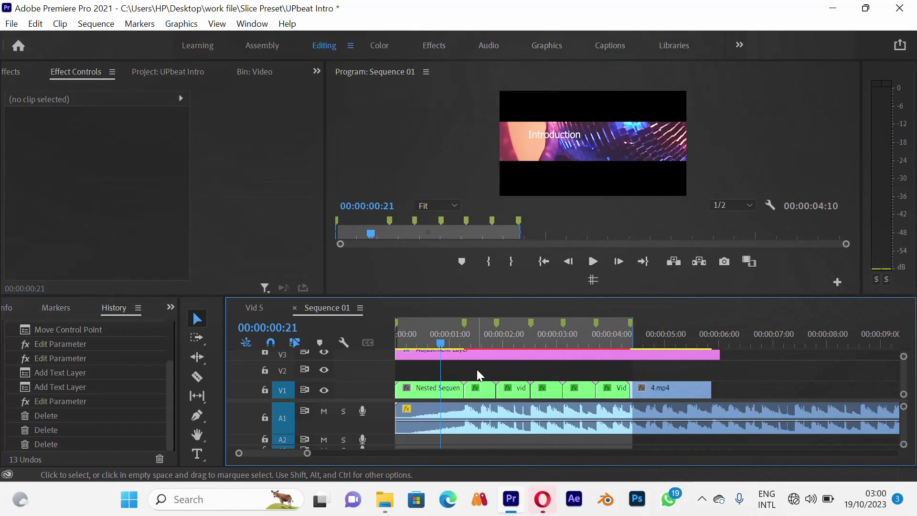
key("grave")
Move the Introduction title to V2 at the sequence start and switch to the Graphics workspace
left_click(280, 216)
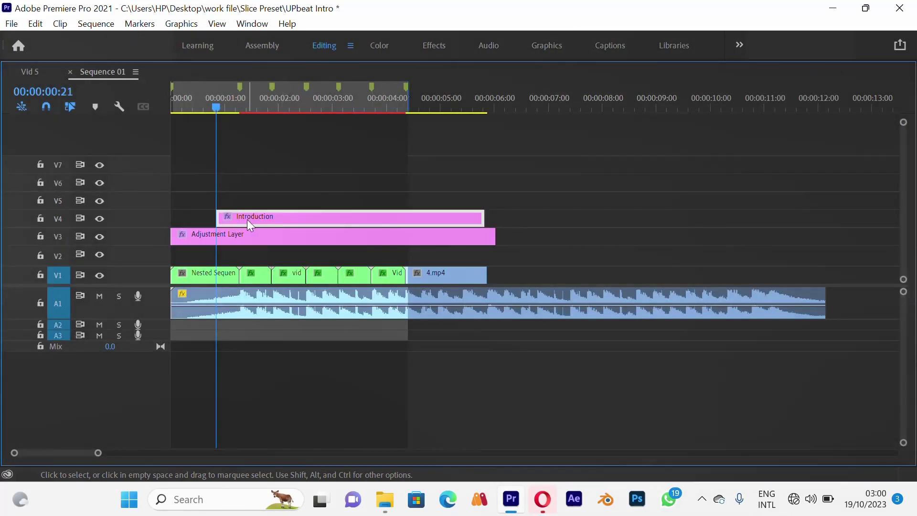
left_click_drag(256, 217, 225, 264)
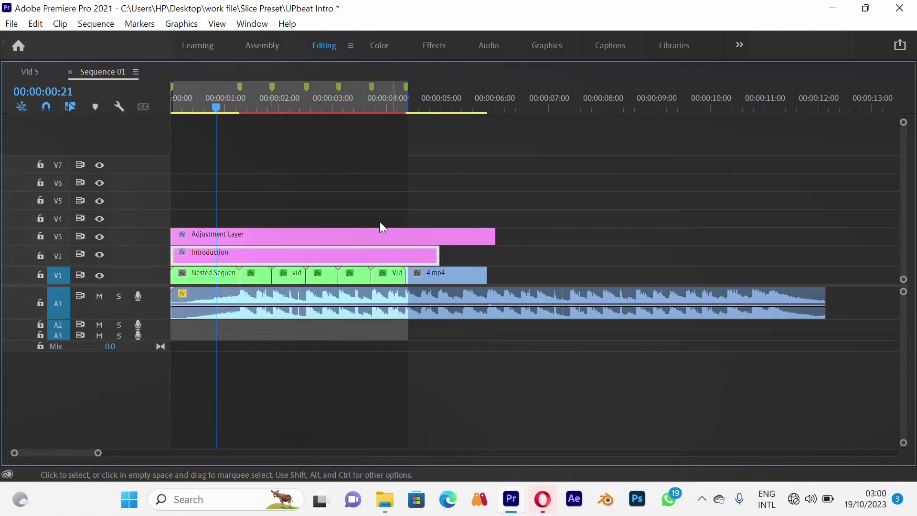
key("grave")
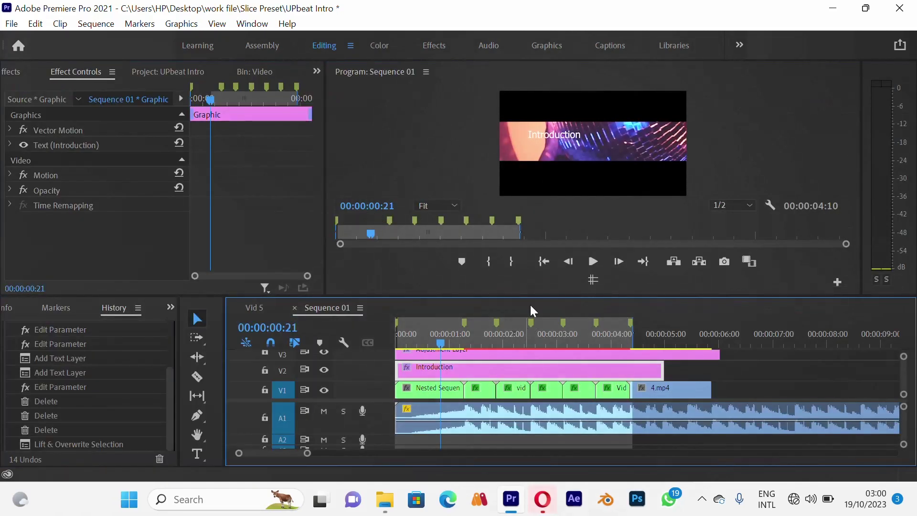
left_click(545, 47)
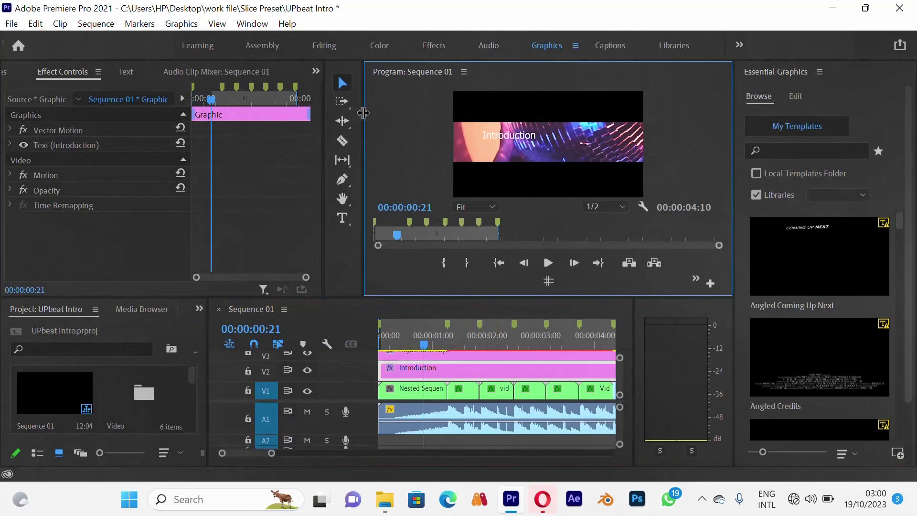
Widen the Program Monitor and show the Introduction layer's Text and Appearance settings in Essential Graphics
left_click_drag(365, 114, 203, 141)
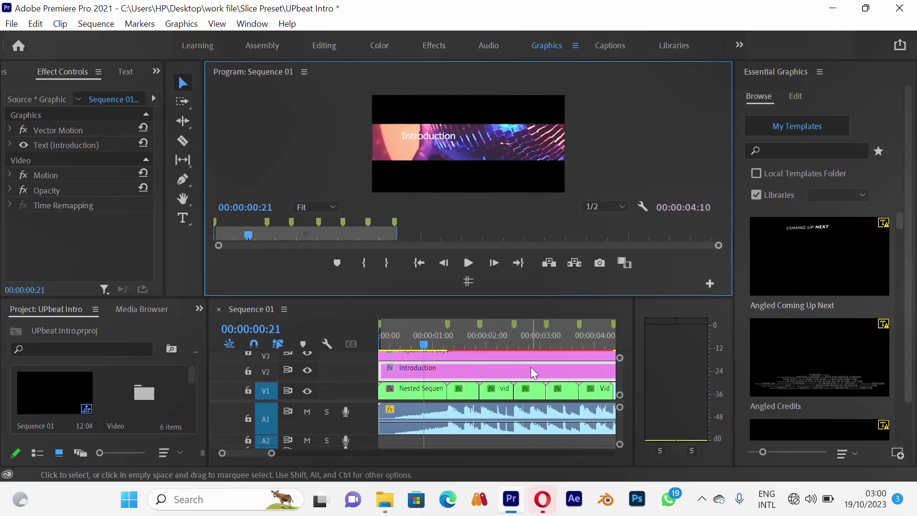
left_click(799, 96)
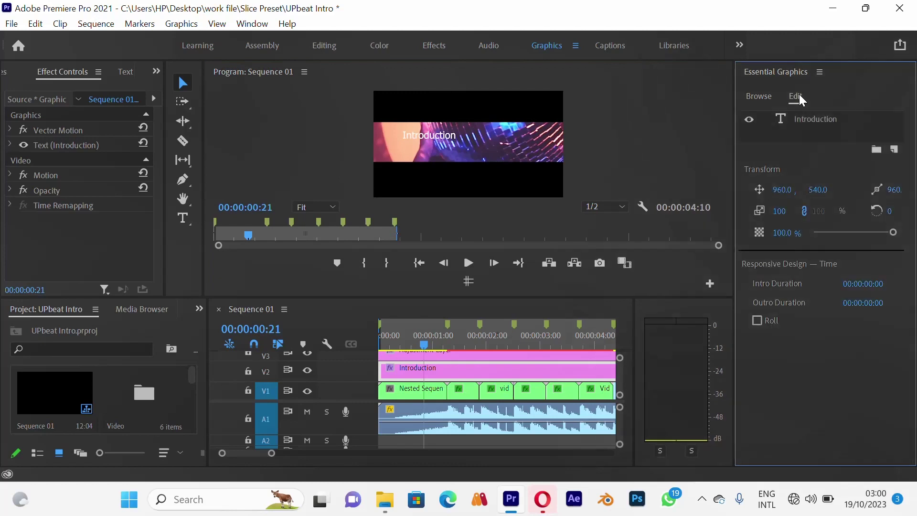
left_click(793, 121)
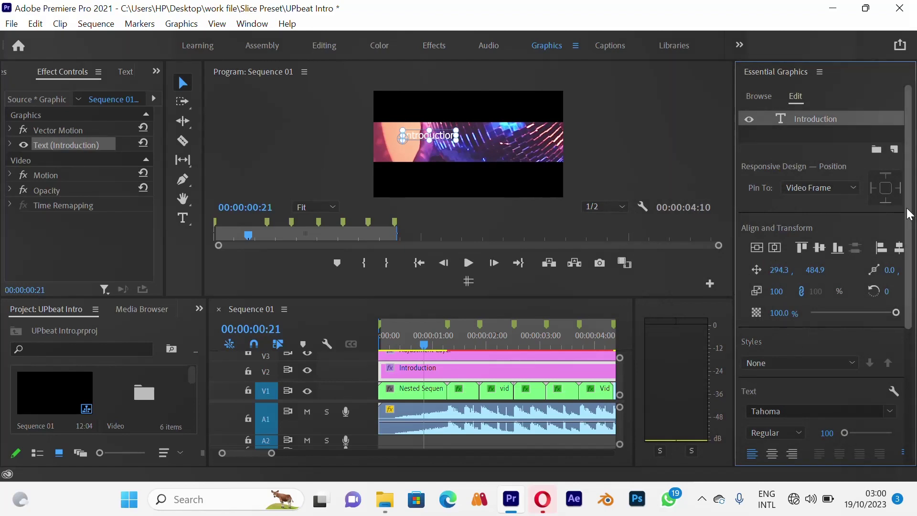
scroll(909, 292, "down", 2)
scroll(908, 334, "down", 5)
scroll(907, 333, "up", 1)
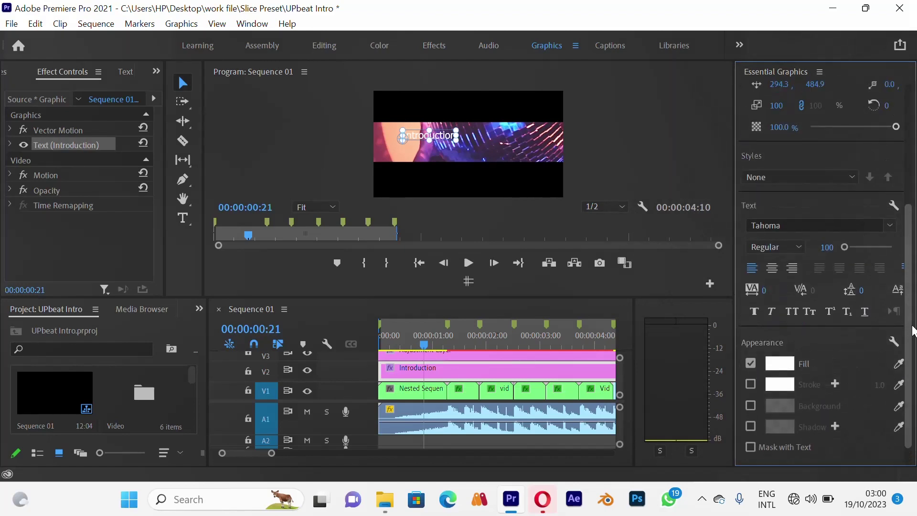
Change the Introduction title's font to Impact
left_click(843, 231)
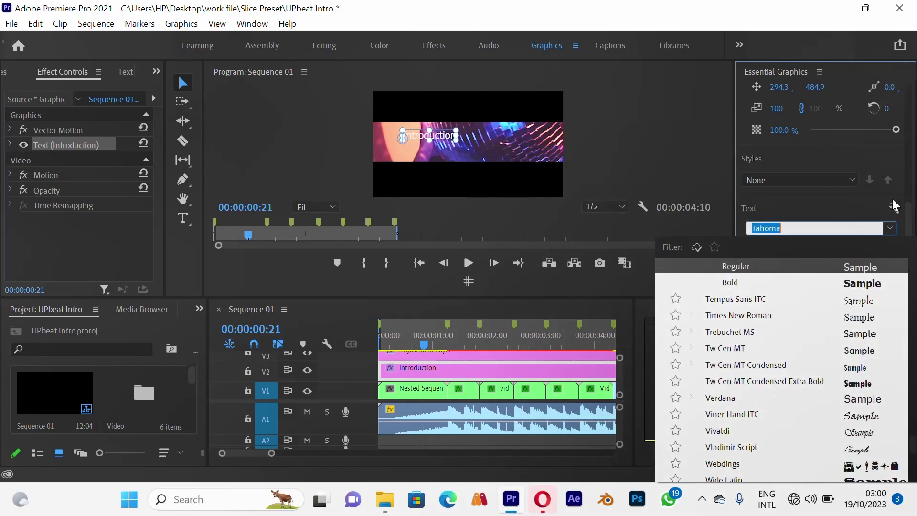
type("im")
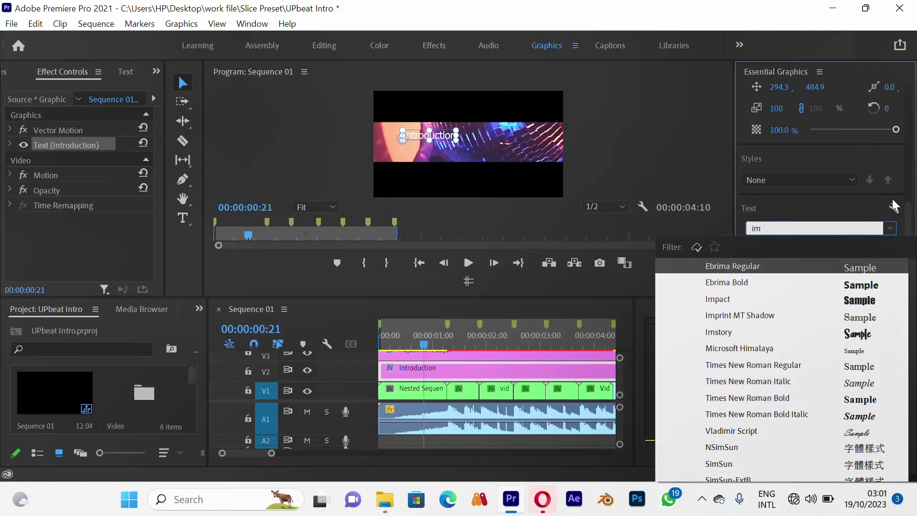
left_click(845, 294)
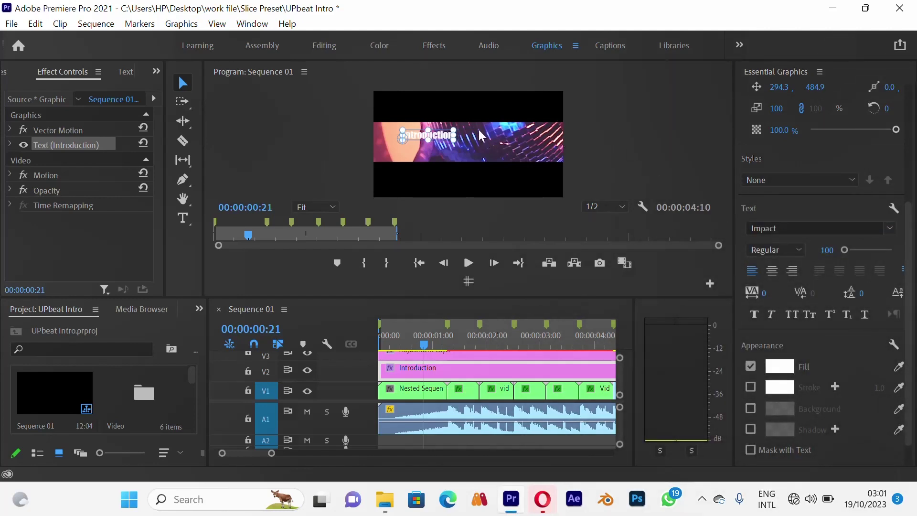
Centre the title in the frame, raise its font size to 174 and set All Caps
left_click(442, 139)
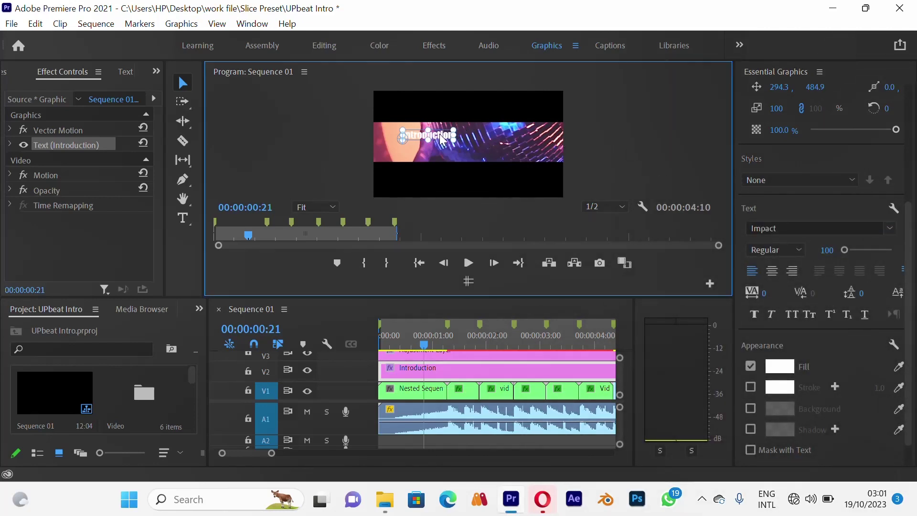
left_click_drag(454, 136, 456, 137)
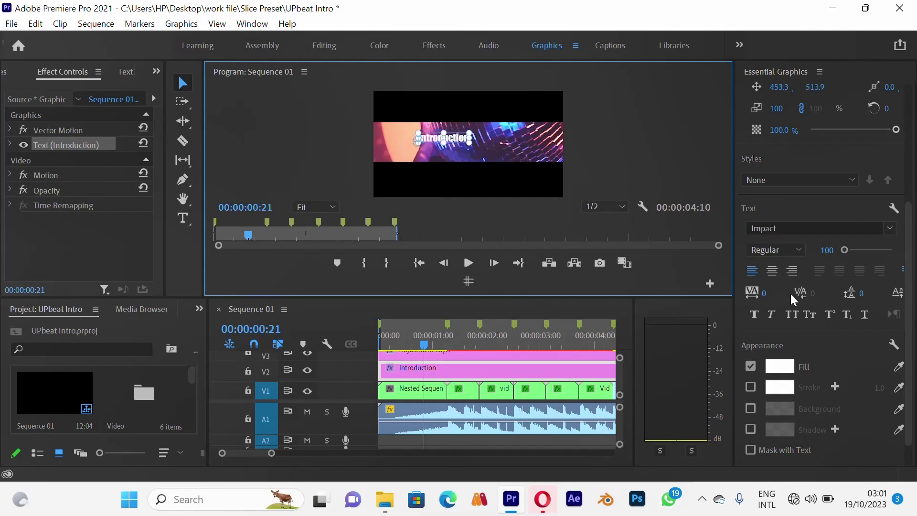
scroll(797, 152, "up", 3)
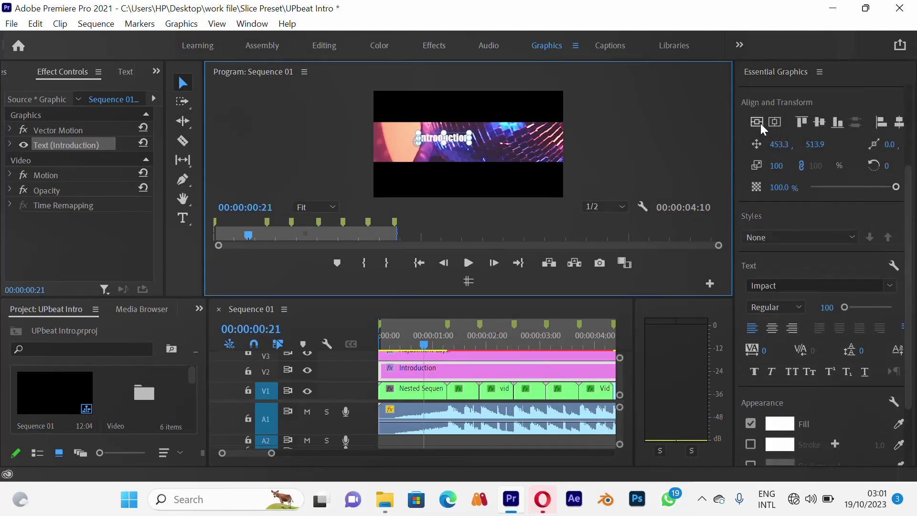
left_click(760, 123)
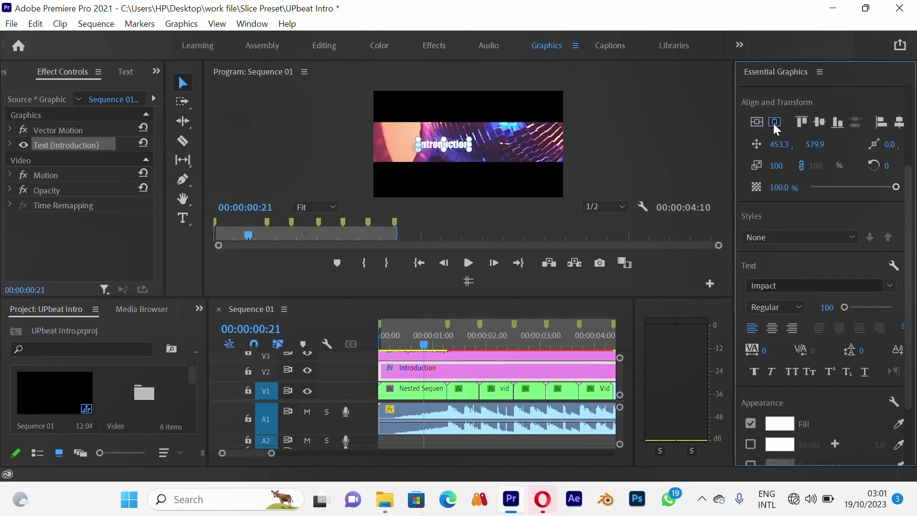
left_click(774, 123)
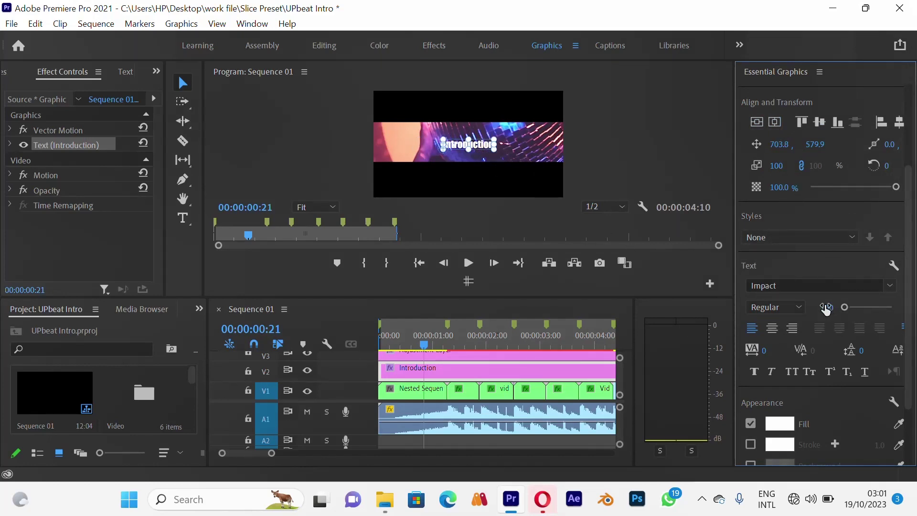
left_click_drag(849, 308, 886, 295)
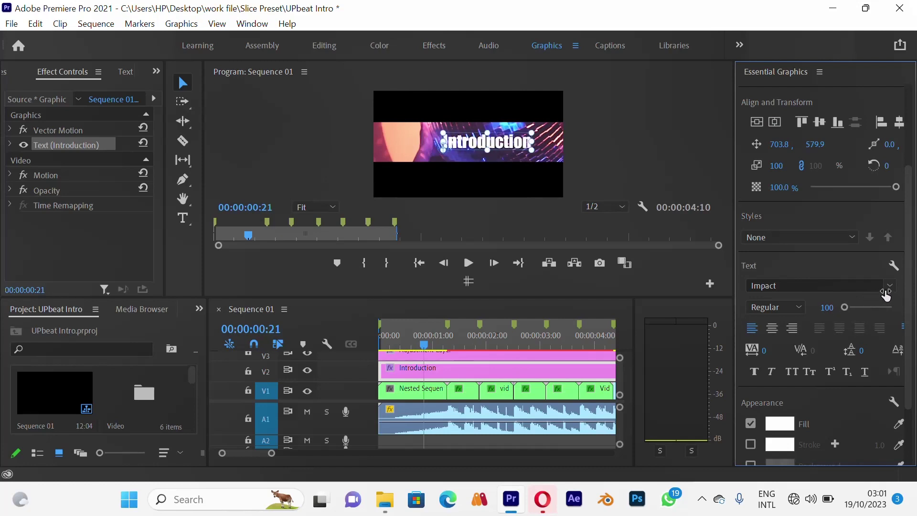
left_click(791, 373)
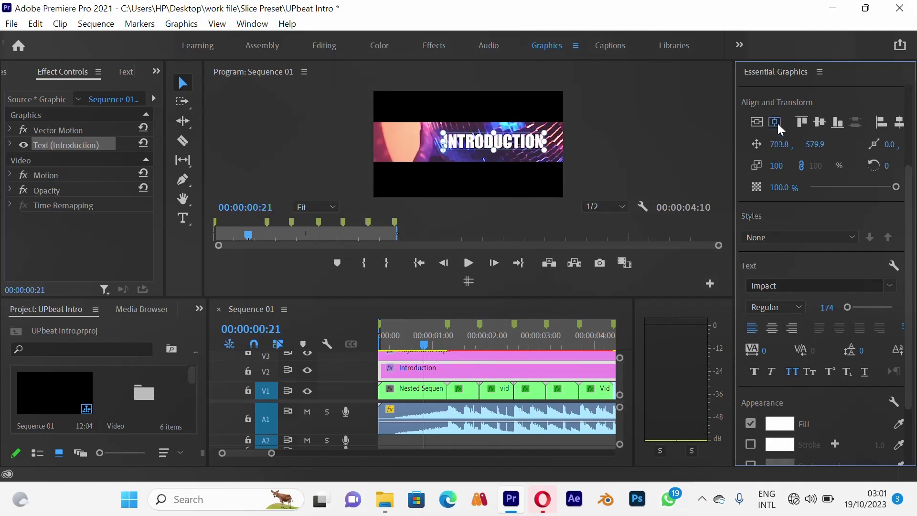
left_click(757, 122)
Re-centre the resized title vertically, deselect it and move the playhead to about one second
left_click(757, 122)
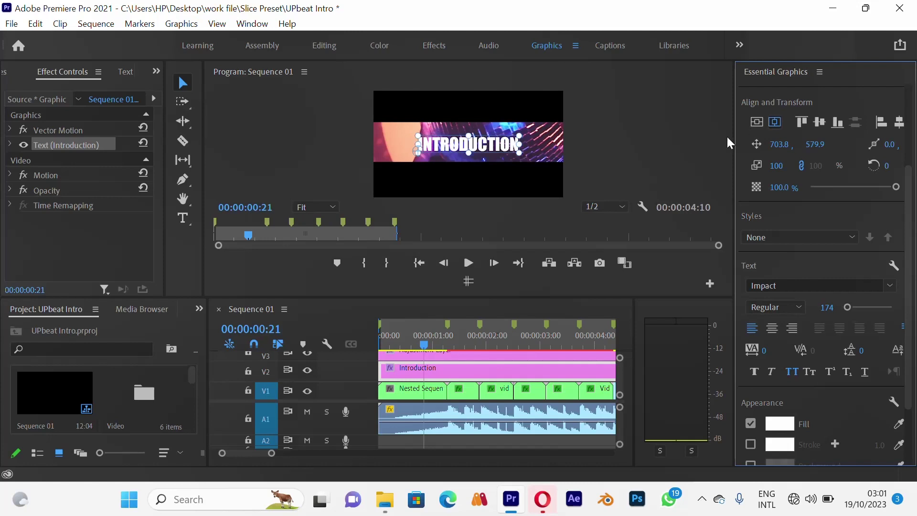
left_click(695, 156)
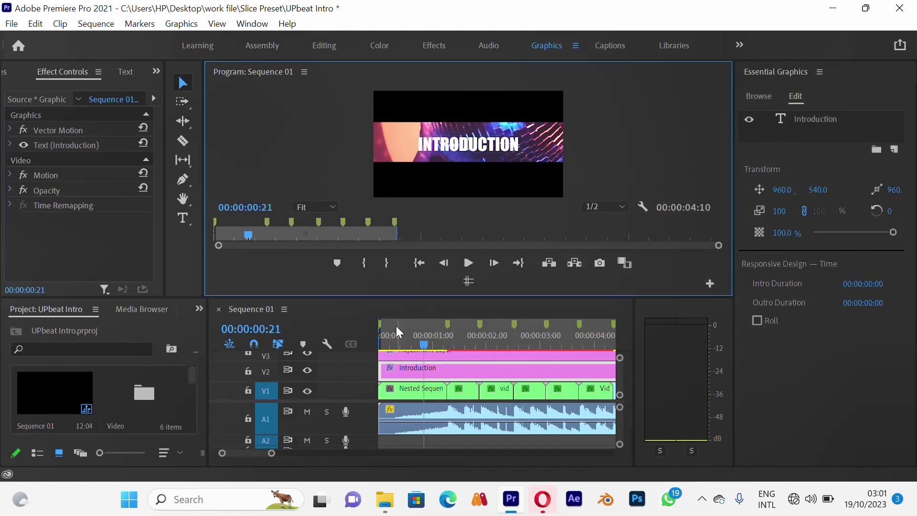
left_click_drag(425, 346, 452, 343)
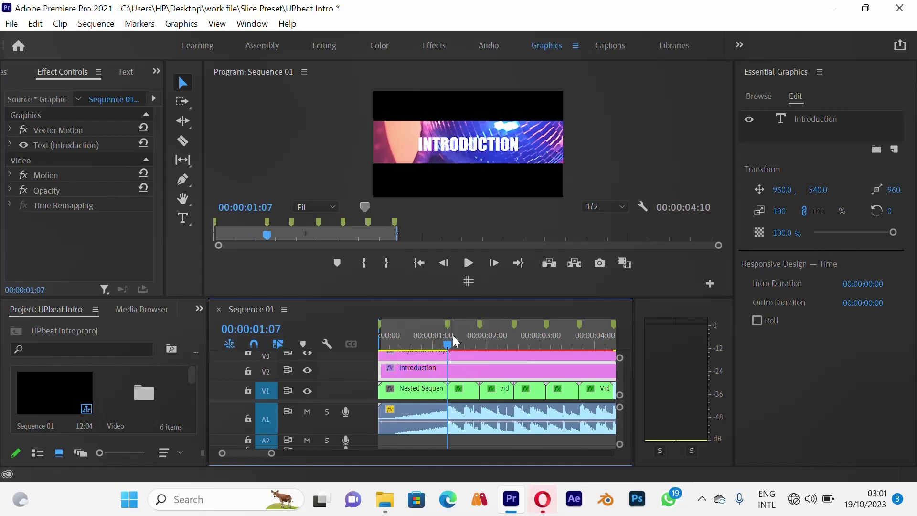
Razor the V2 Introduction clip at each of the five V1 edit points, then return to the start
key("c")
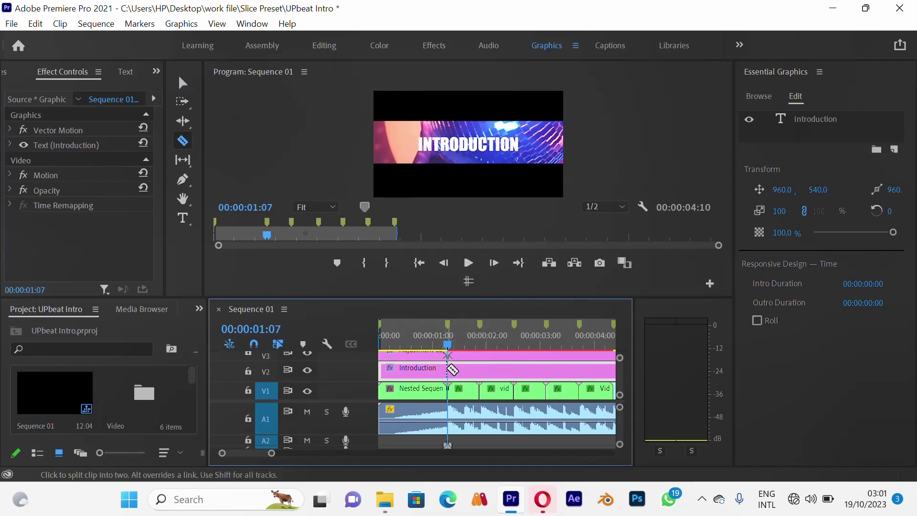
left_click(449, 369)
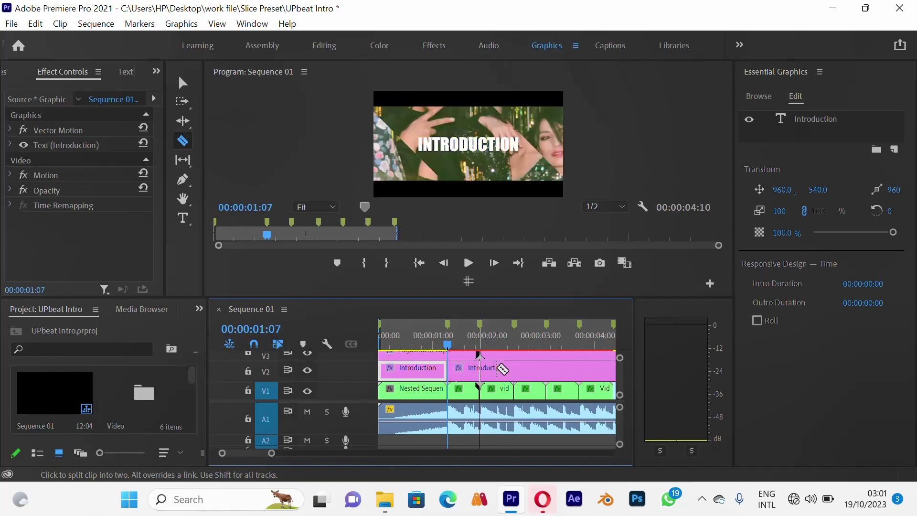
left_click(503, 369)
left_click(512, 369)
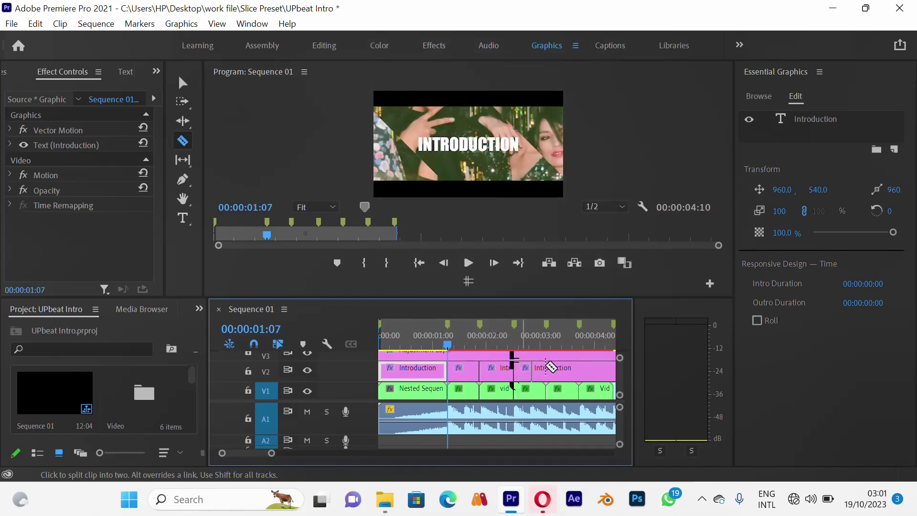
left_click(547, 368)
left_click(580, 369)
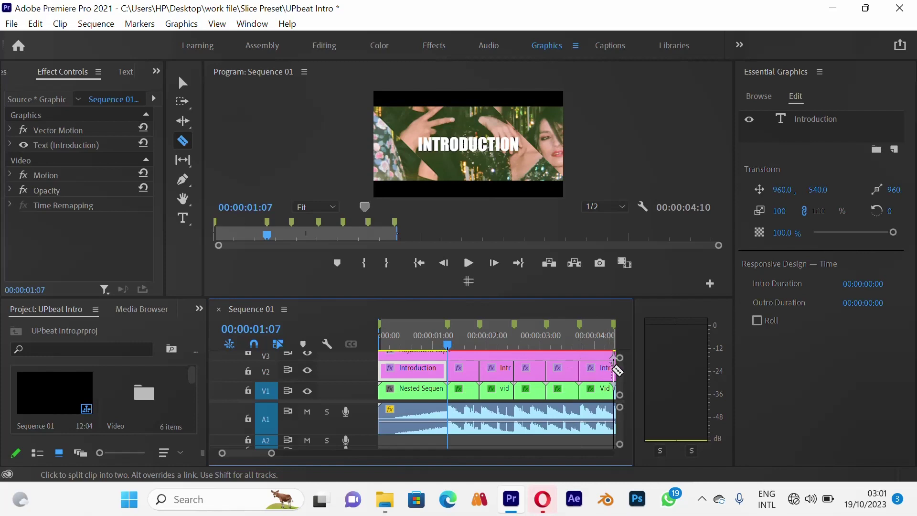
key("v")
left_click(414, 340)
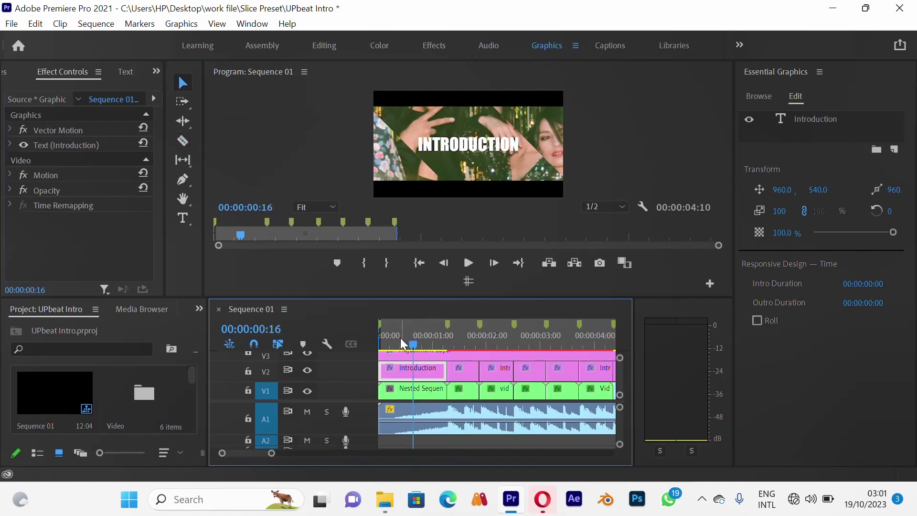
left_click_drag(395, 344, 381, 349)
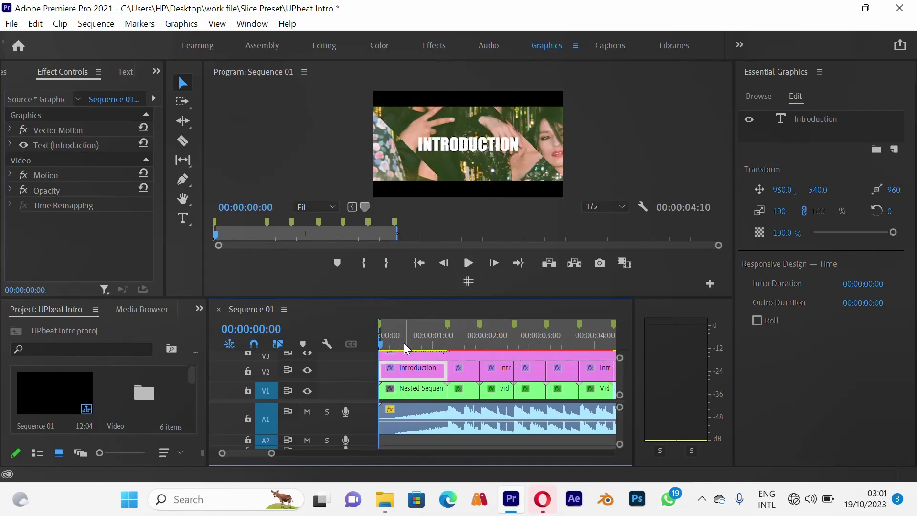
Widen Effect Controls and expand the Introduction text's Transform properties
mouse_move(384, 344)
left_mouse_down()
mouse_move(405, 337)
mouse_move(378, 348)
left_mouse_up()
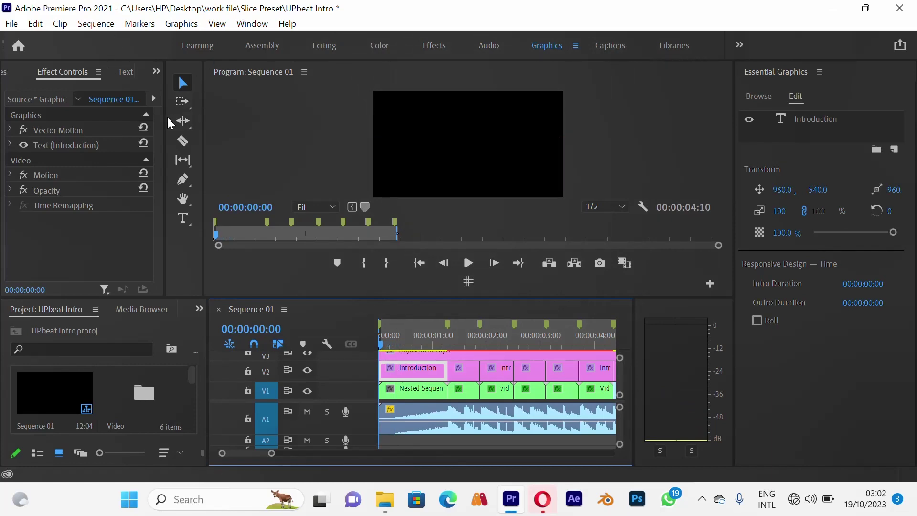
left_click_drag(164, 119, 224, 130)
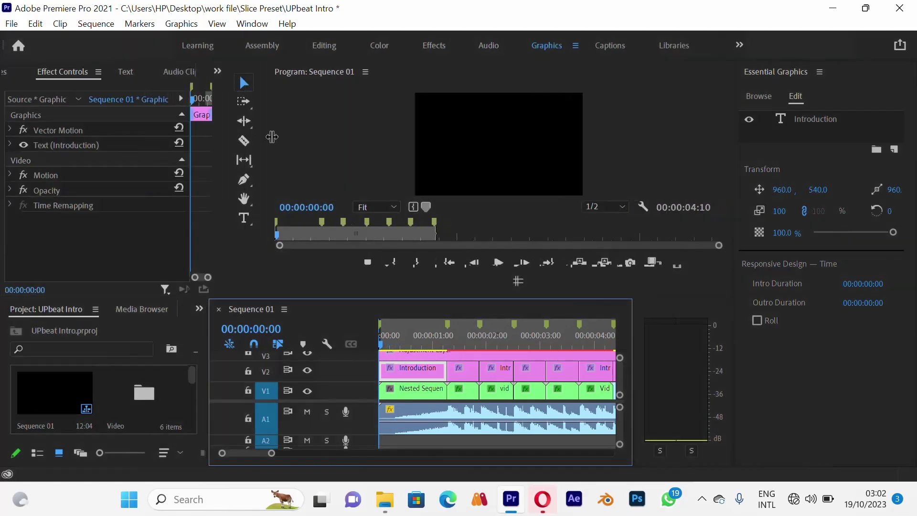
left_click_drag(280, 143, 327, 159)
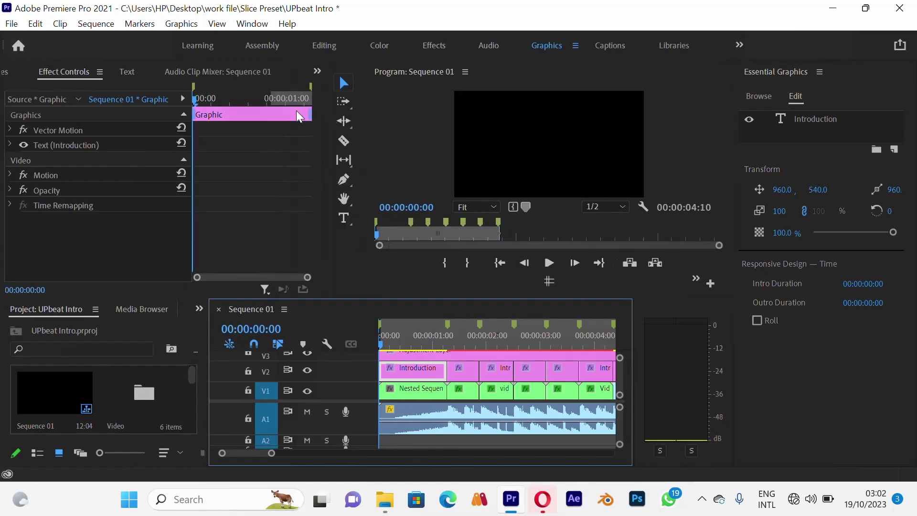
left_click(218, 113)
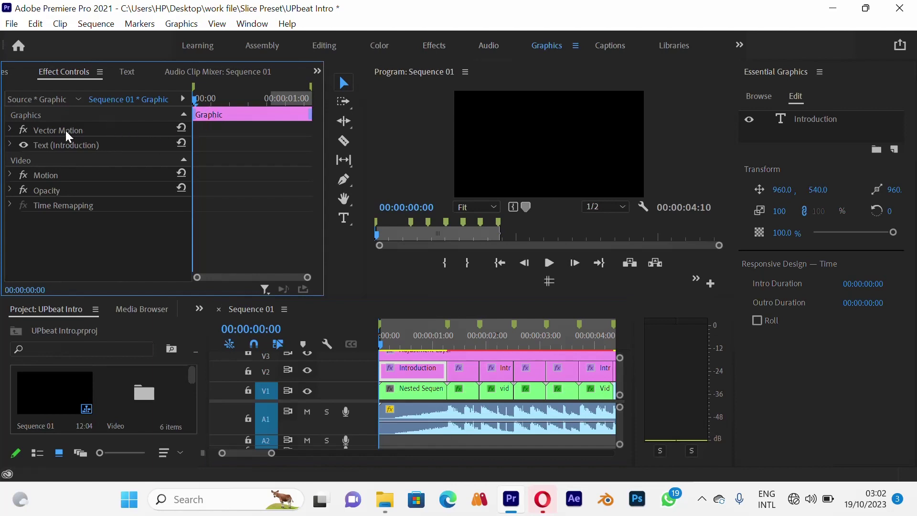
left_click(10, 144)
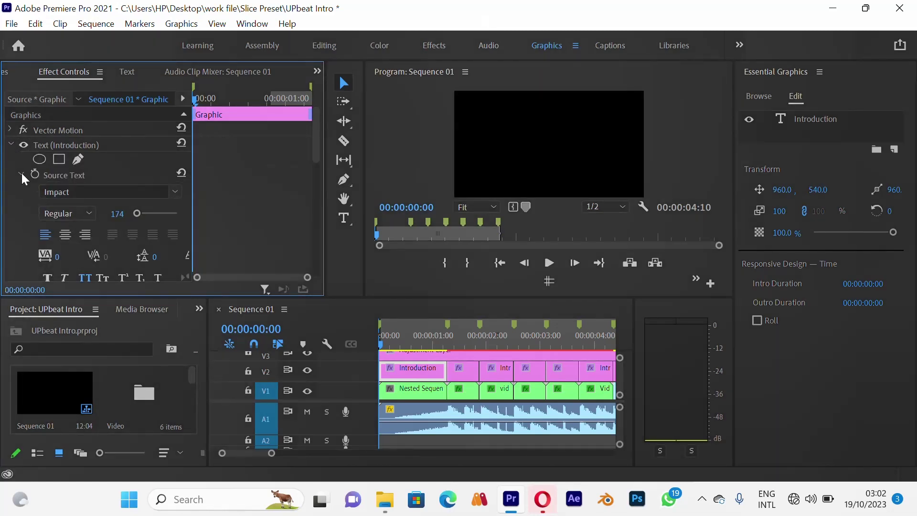
left_click(20, 172)
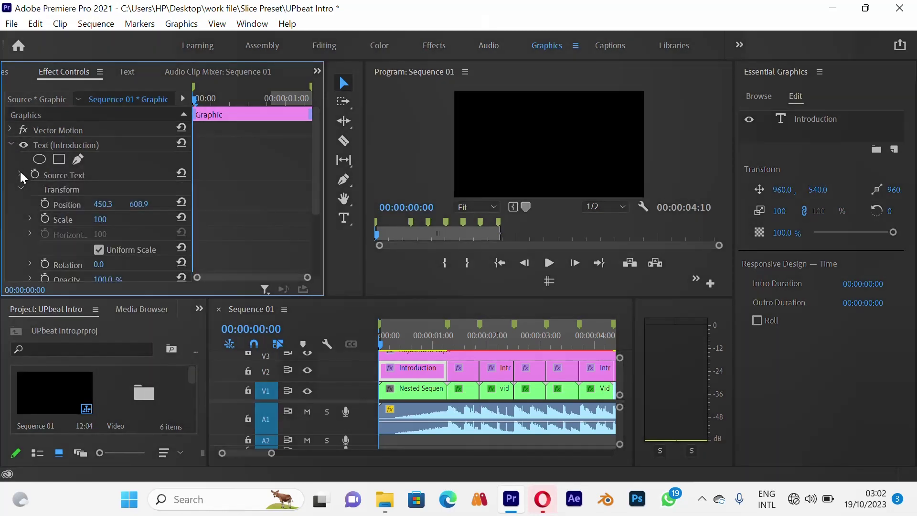
Keyframe Scale at 150 on the first frame and 100 at 00:00:00:17
left_click(44, 217)
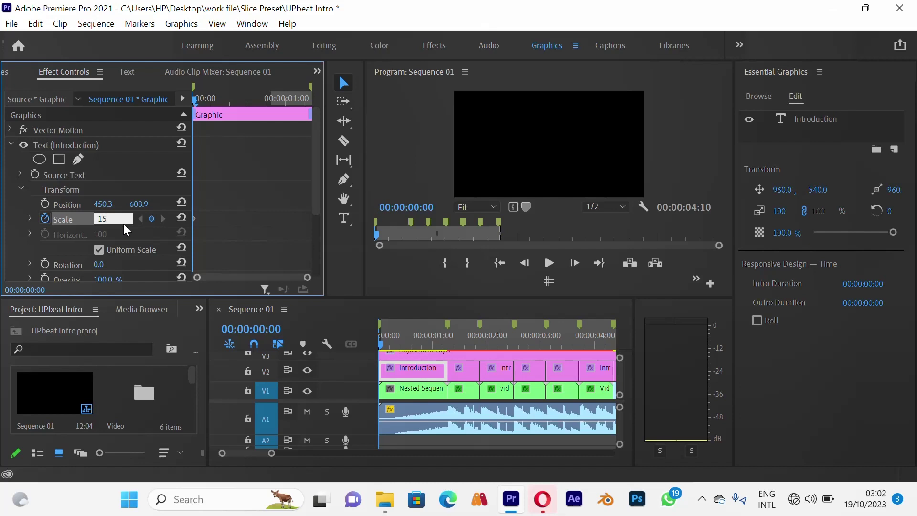
key("Return")
left_click_drag(228, 99, 251, 96)
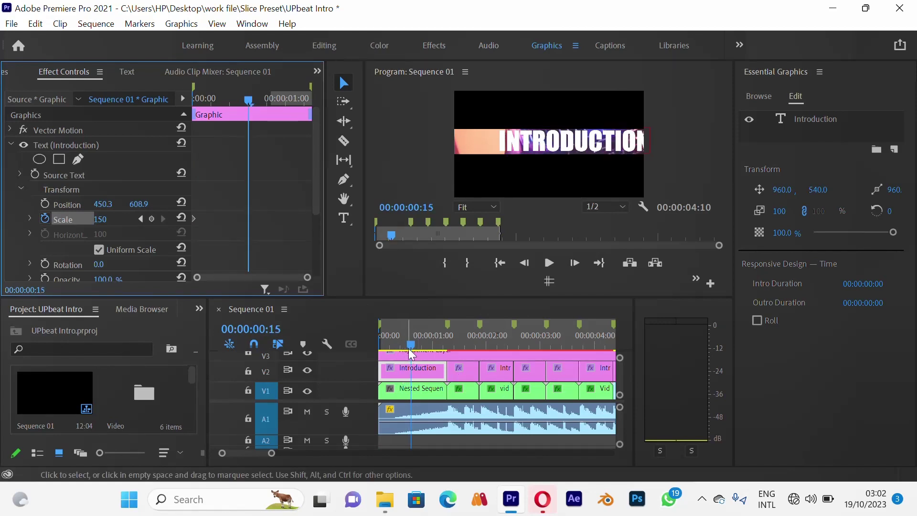
left_click_drag(414, 339, 415, 340)
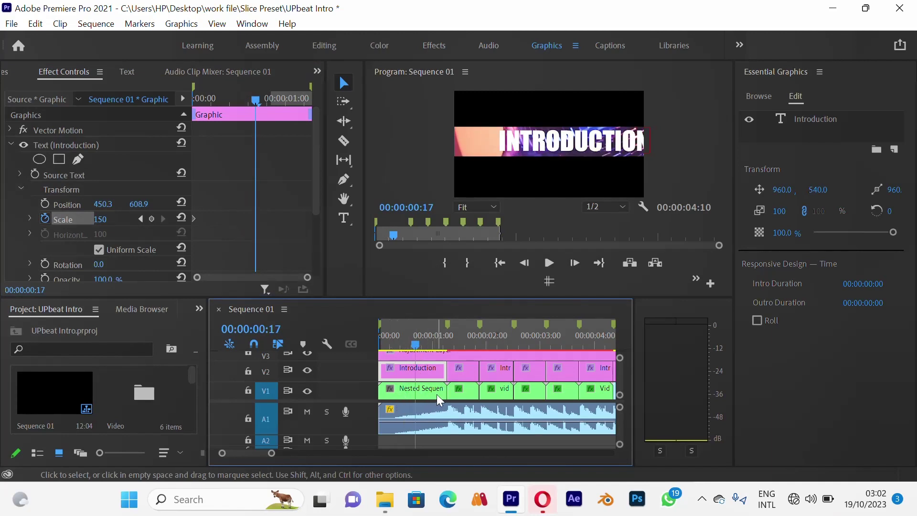
left_click(181, 218)
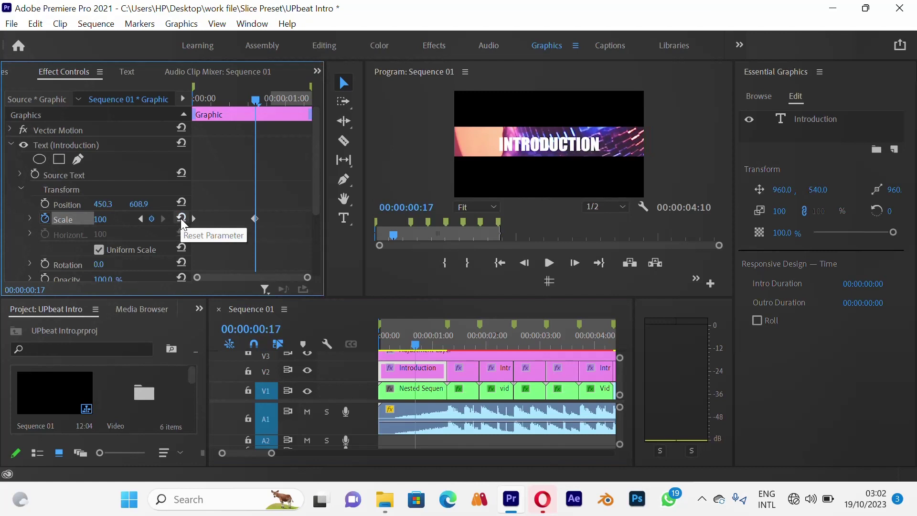
Set the Scale keyframes to Bezier and drag the speed-curve handle for smoother easing
left_click(403, 333)
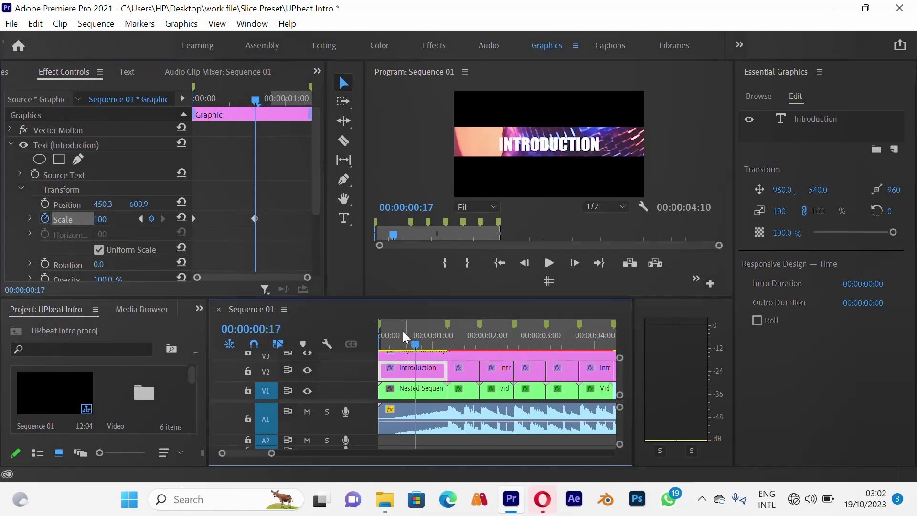
key("Home")
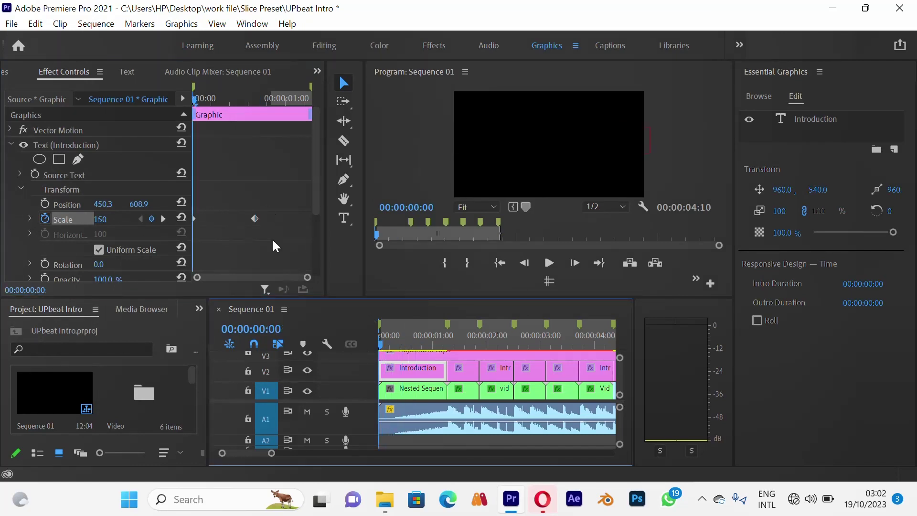
left_click_drag(276, 237, 190, 207)
right_click(253, 218)
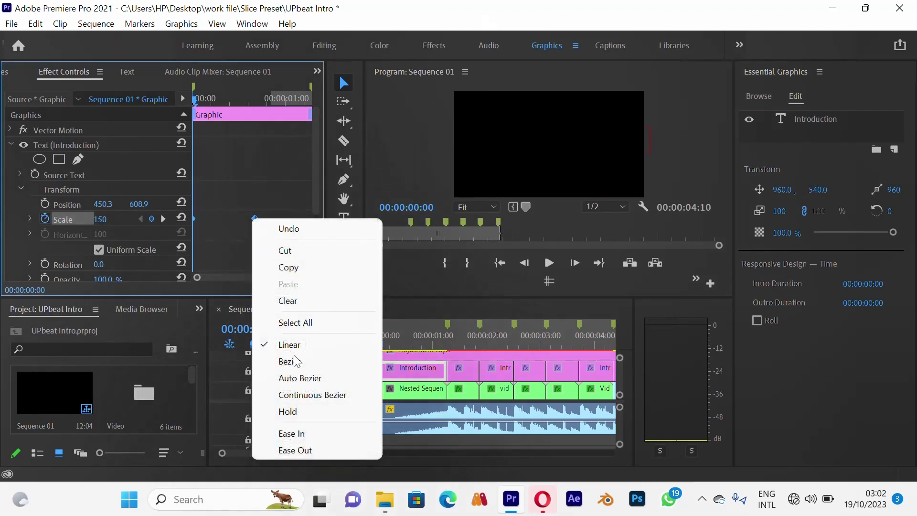
left_click(308, 362)
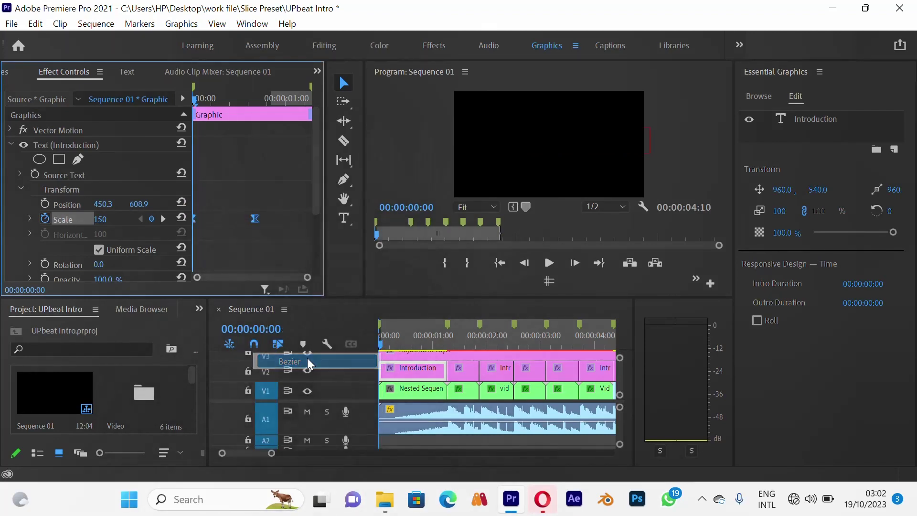
left_click(30, 219)
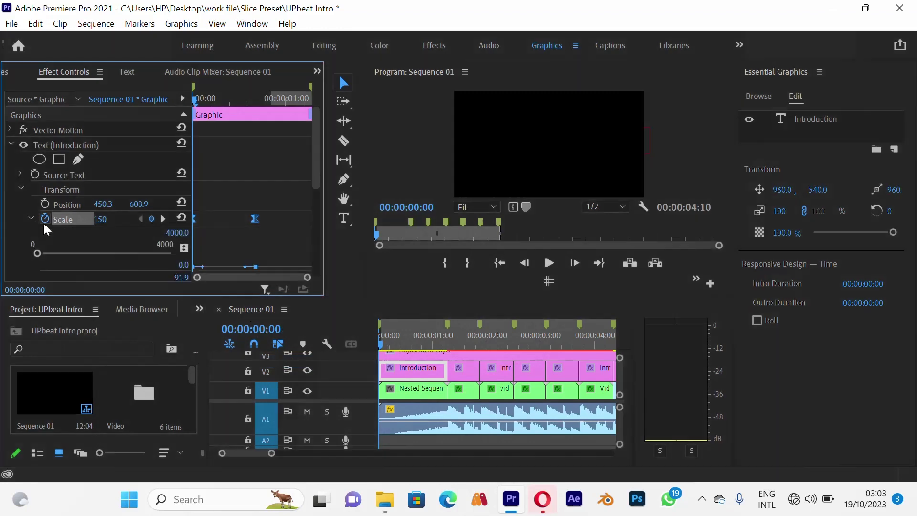
scroll(310, 178, "down", 5)
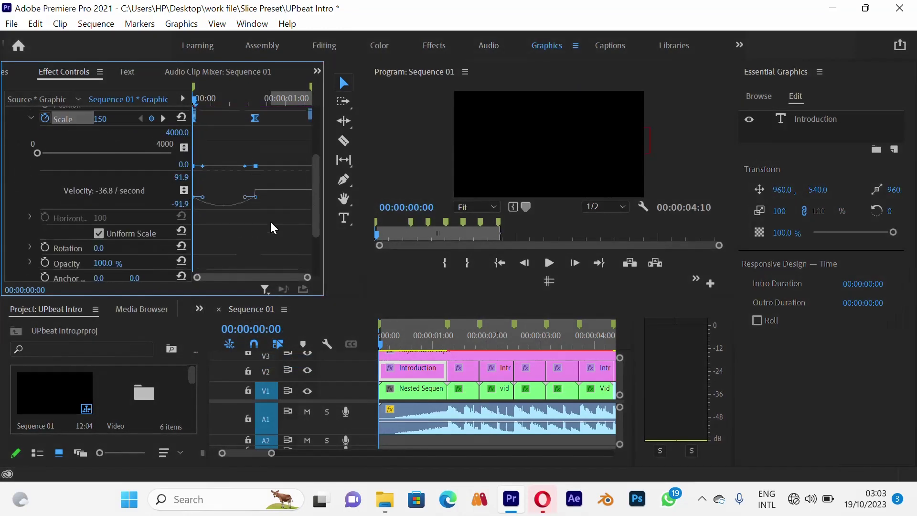
left_click_drag(203, 197, 217, 198)
scroll(101, 177, "up", 3)
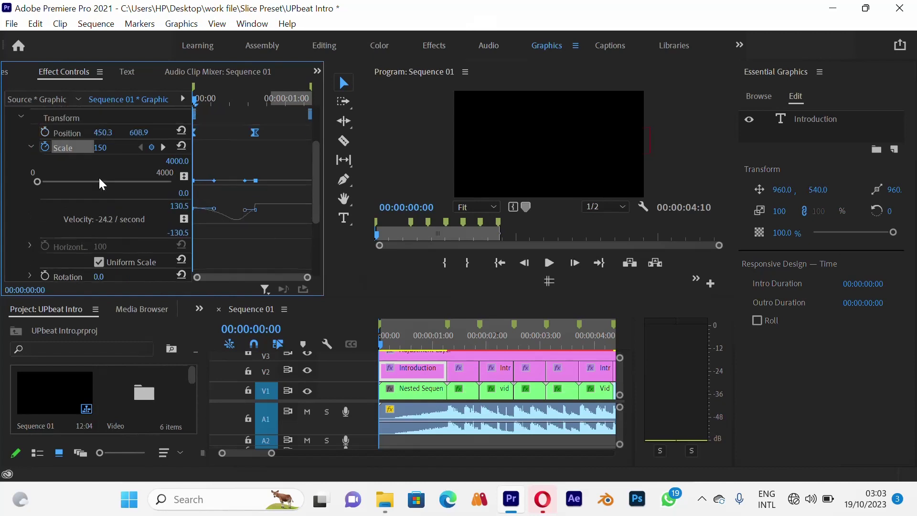
scroll(16, 147, "up", 2)
left_click(12, 144)
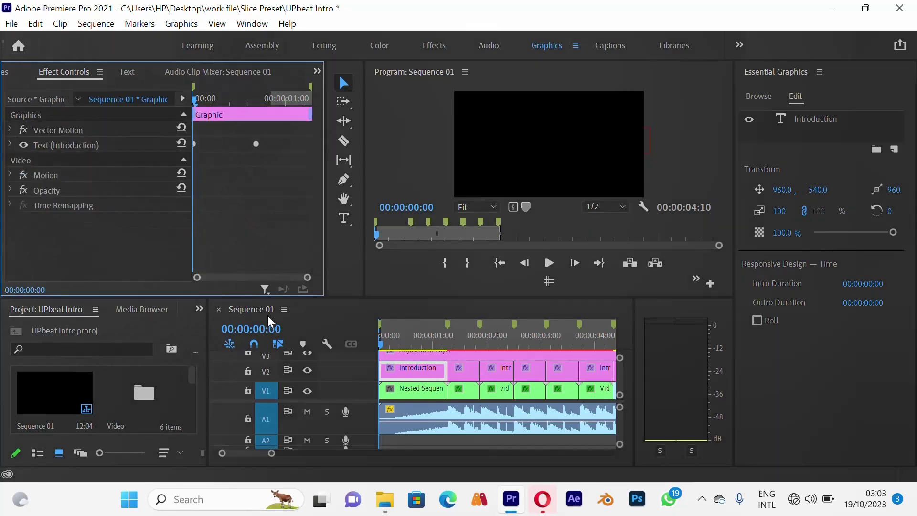
Play and scrub the opening of Sequence 01 to check the title's scale-in
key("space")
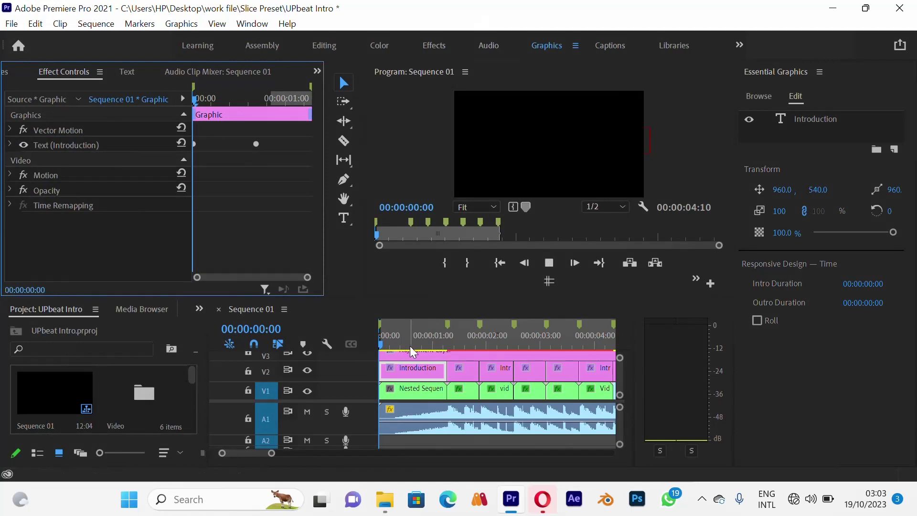
key("space")
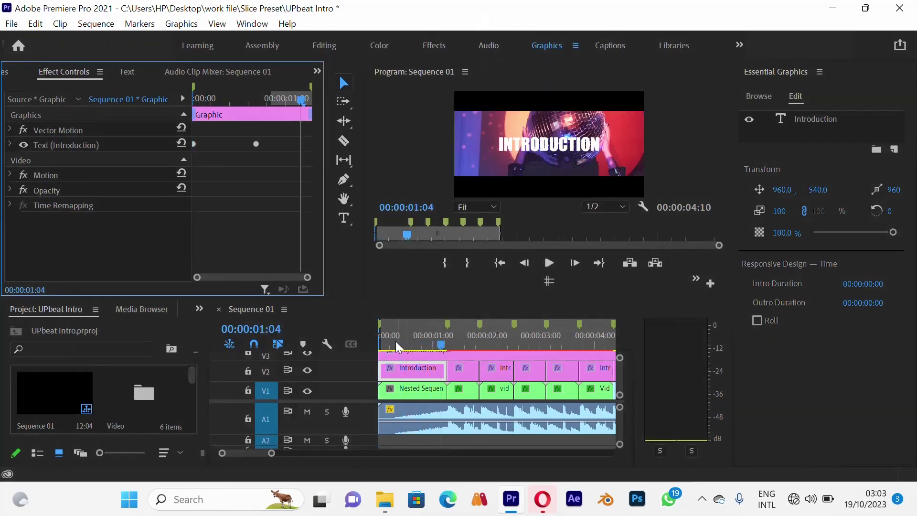
left_click_drag(396, 341, 359, 368)
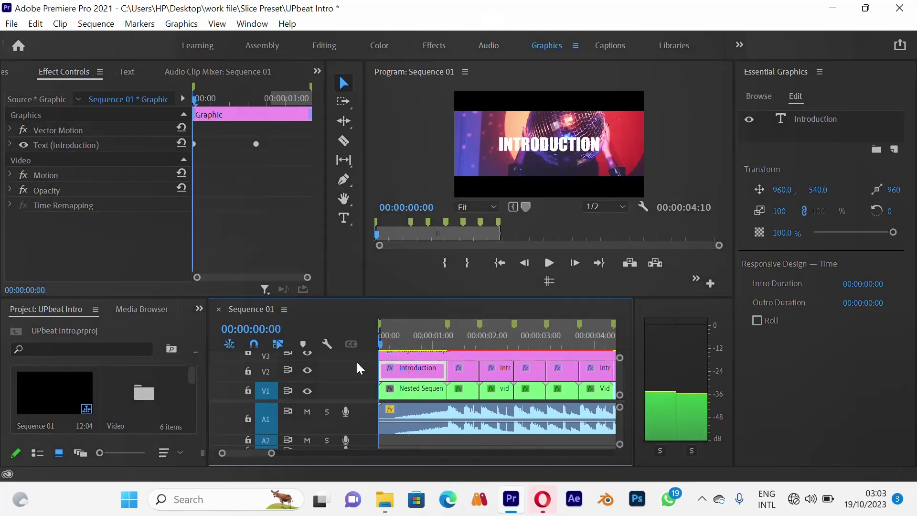
key("space")
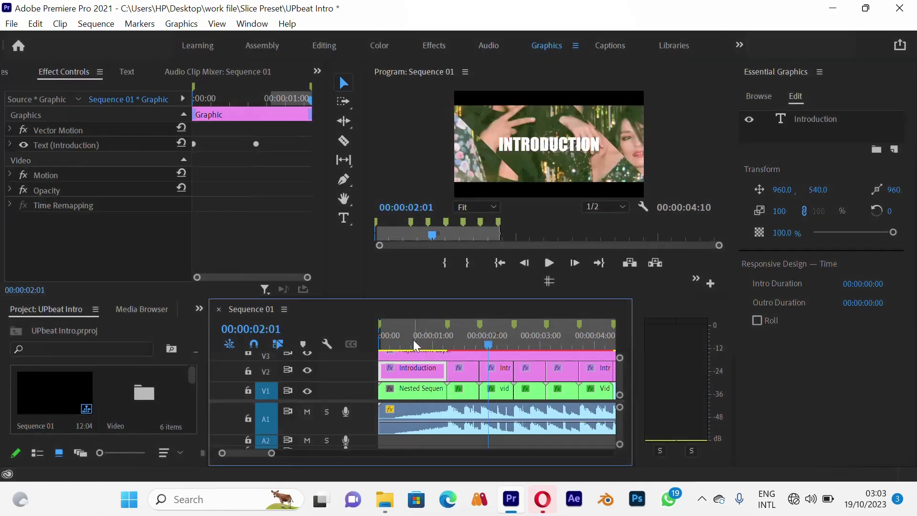
left_click(414, 341)
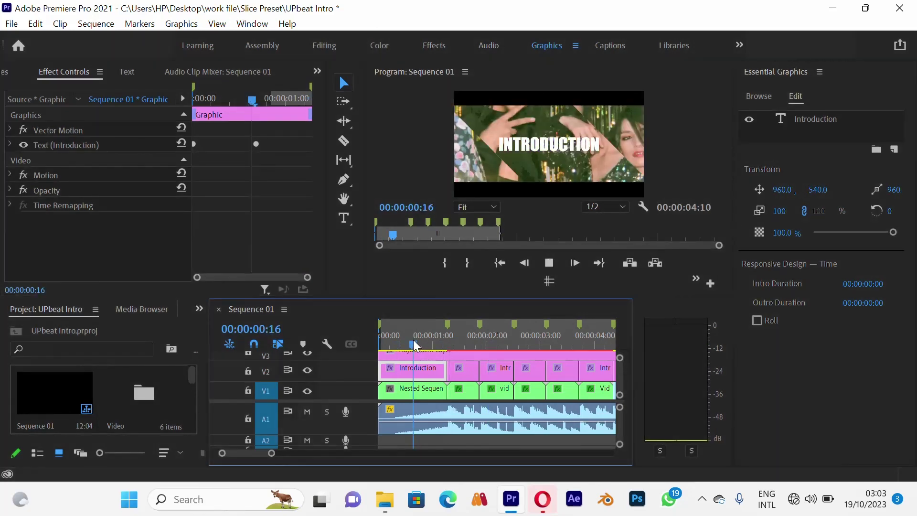
mouse_move(414, 345)
left_mouse_down()
mouse_move(390, 345)
mouse_move(418, 346)
left_mouse_up()
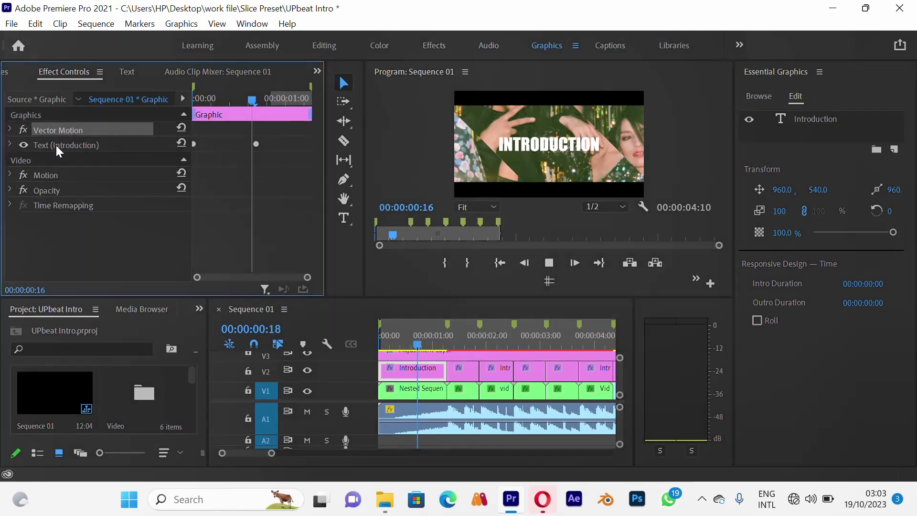
Drag the Introduction text's anchor point in the Program Monitor to the centre of the text
left_click(56, 145)
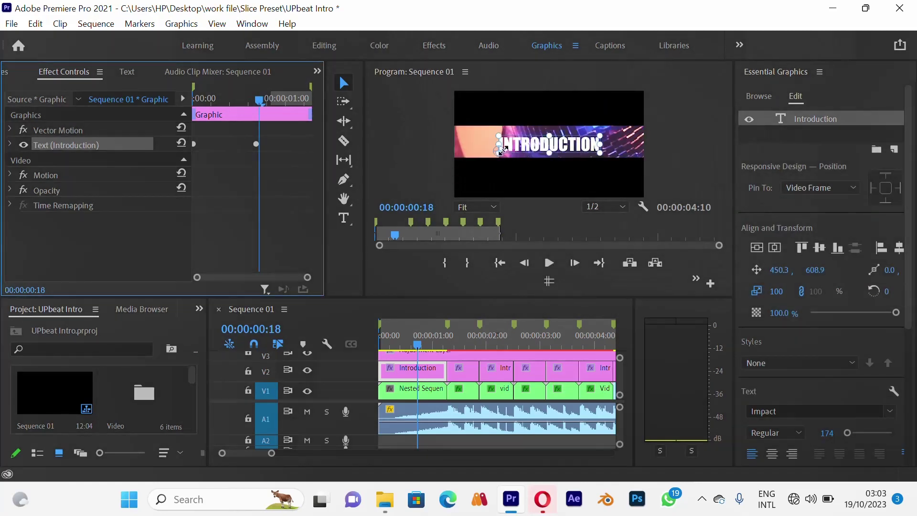
left_click(517, 151)
left_click_drag(517, 151, 549, 147)
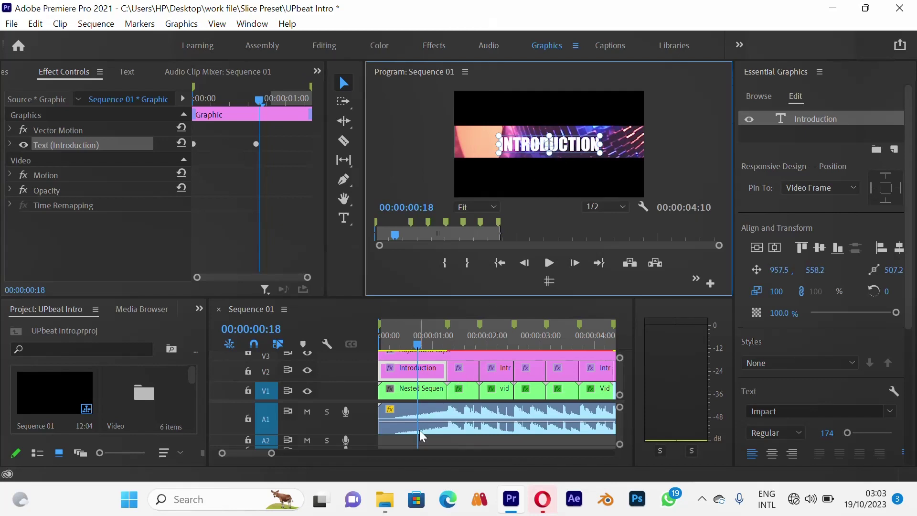
Replay and scrub the title animation to confirm centred scaling, then select a V2 cut
left_click_drag(417, 344, 386, 348)
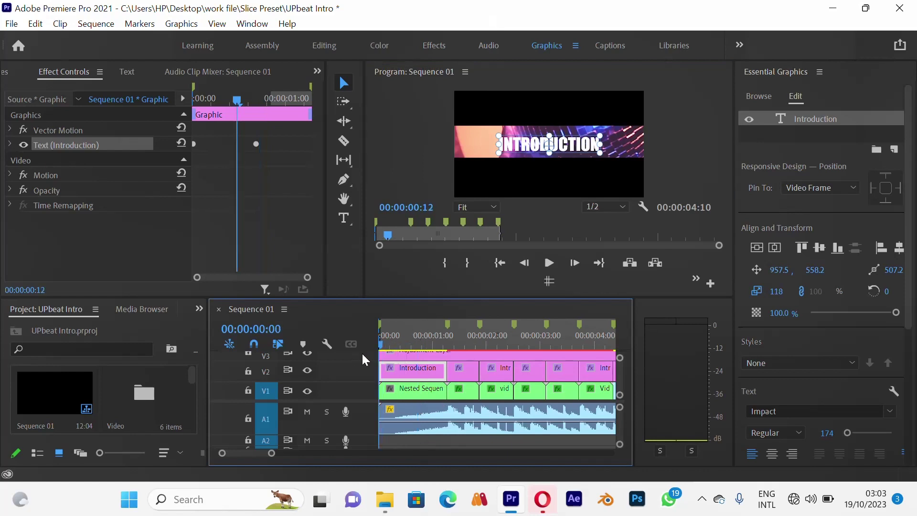
key("Home")
key("space")
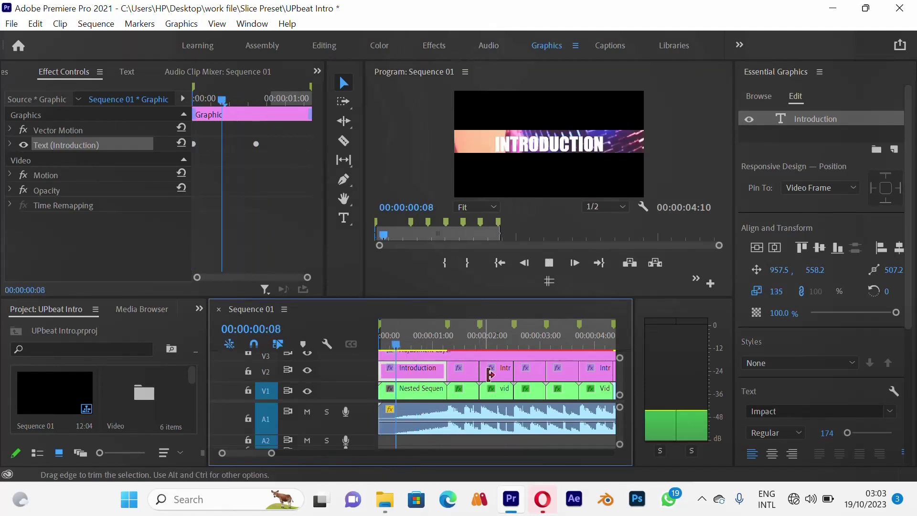
key("space")
left_click_drag(432, 331, 433, 358)
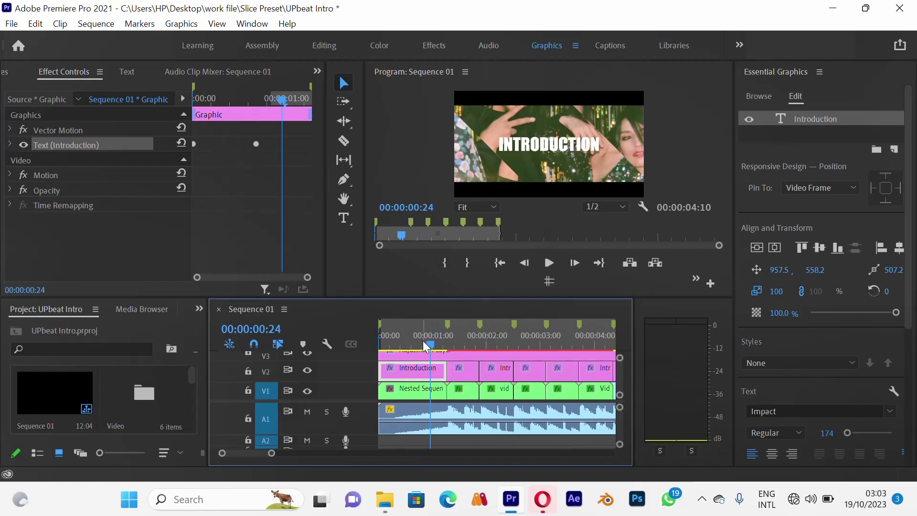
mouse_move(423, 341)
left_mouse_down()
mouse_move(382, 356)
mouse_move(435, 343)
left_mouse_up()
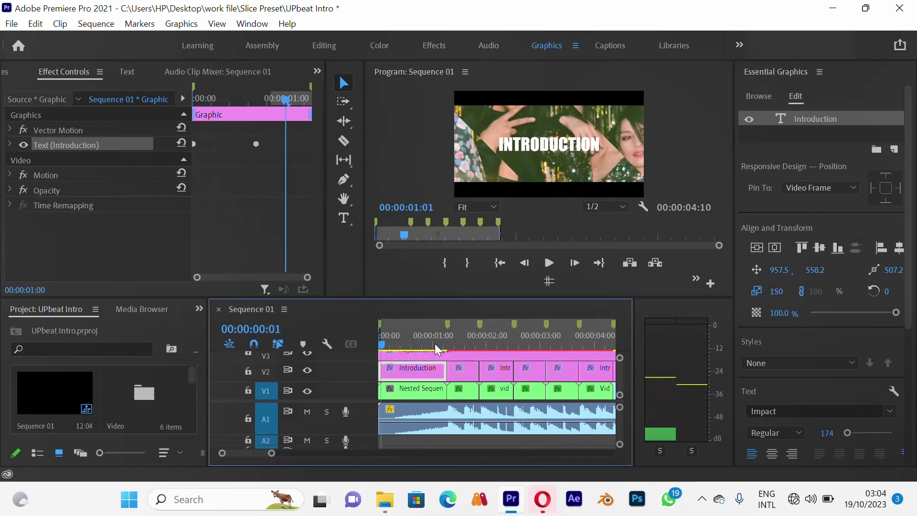
left_click(475, 371)
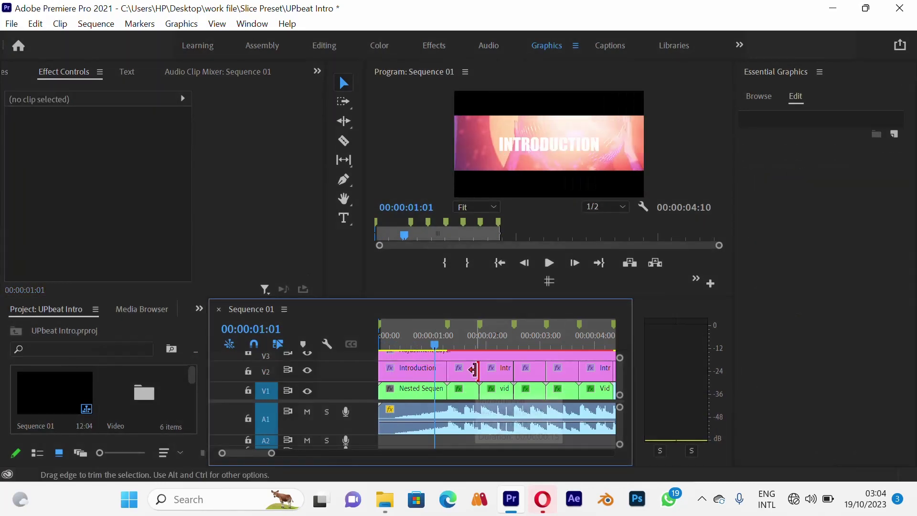
Delete the five V2 title clips after Introduction, leaving a second Introduction title extended to about 5½ seconds
key("grave")
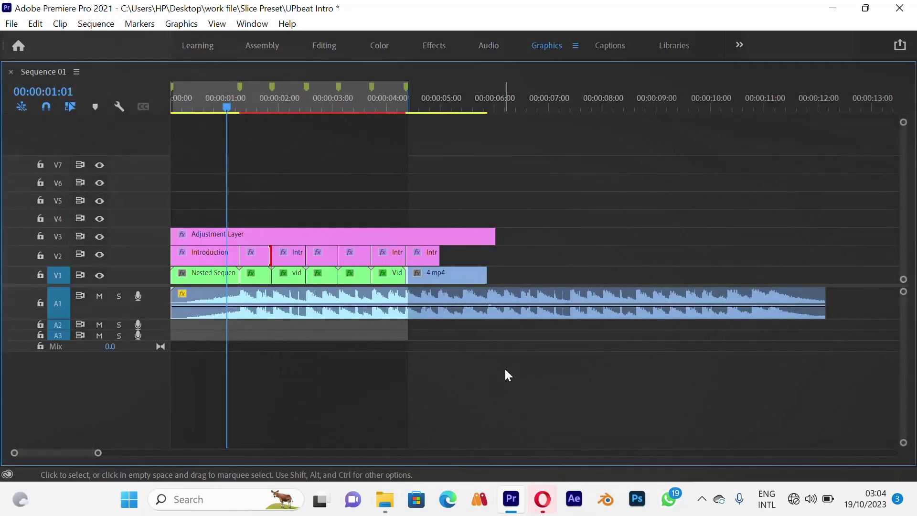
left_click_drag(454, 257, 267, 251)
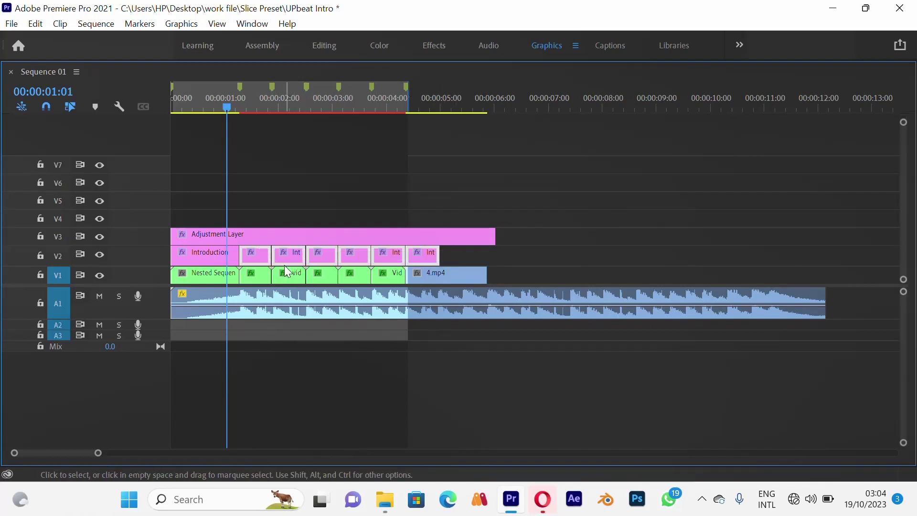
key("Delete")
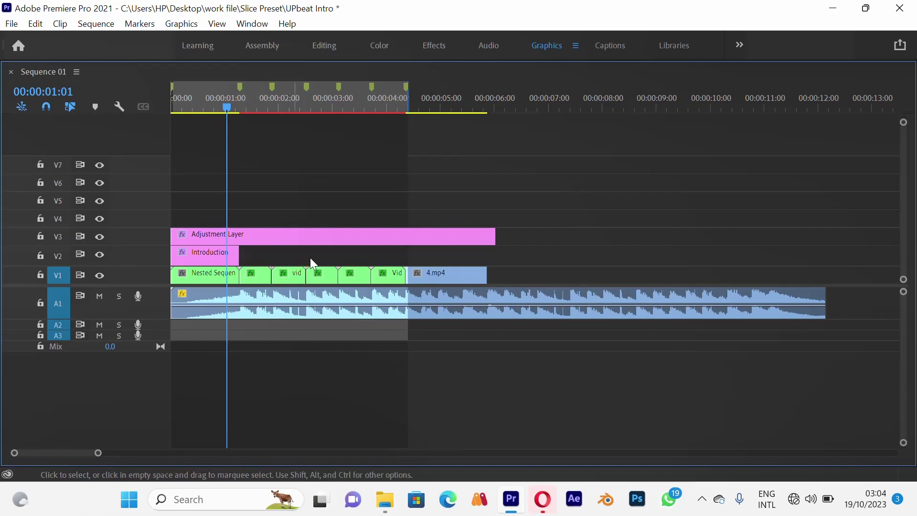
key("ctrl+z")
mouse_move(461, 254)
left_mouse_down()
mouse_move(275, 261)
mouse_move(474, 257)
left_mouse_up()
key("Delete")
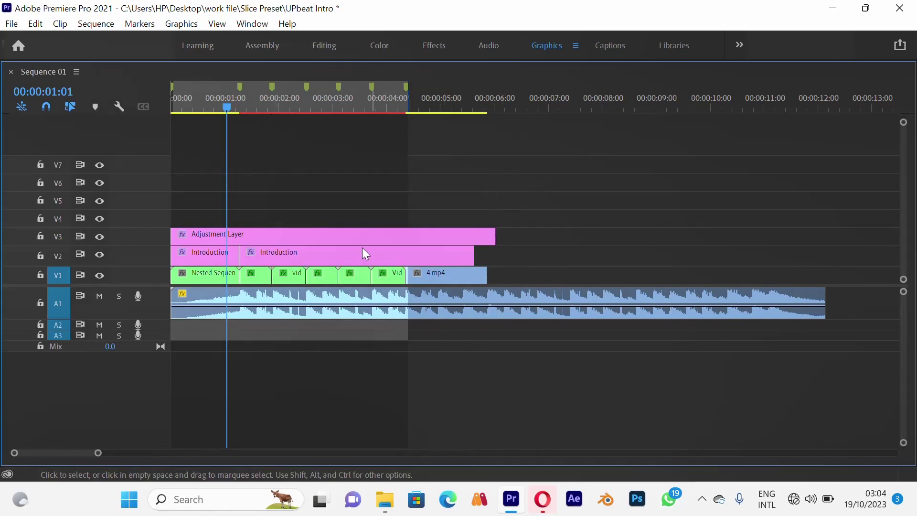
left_click(307, 256)
key("grave")
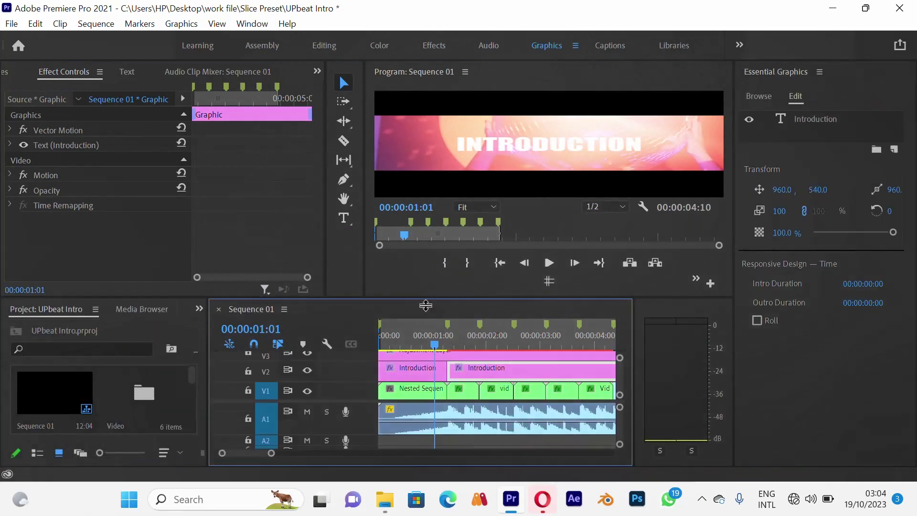
At 00:00:01:20, select the INTRODUCTION title's text layer with its property groups collapsed
left_click(476, 336)
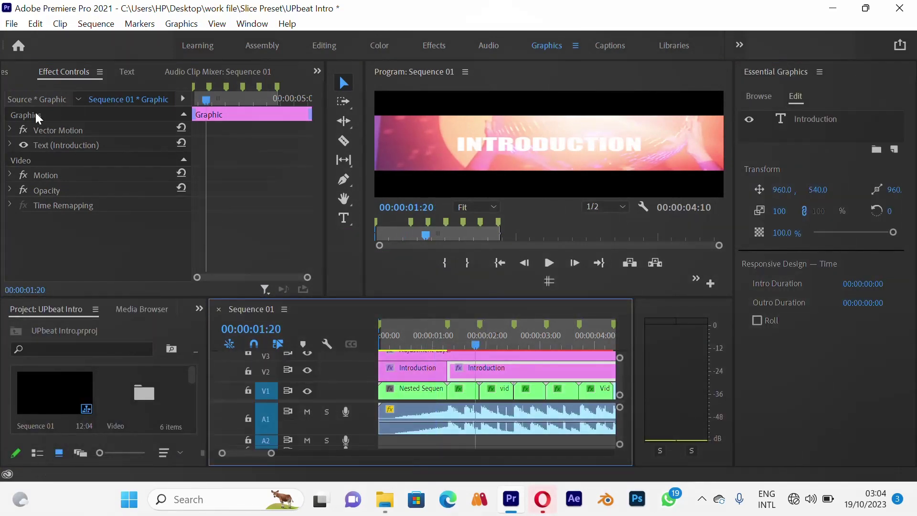
left_click(11, 143)
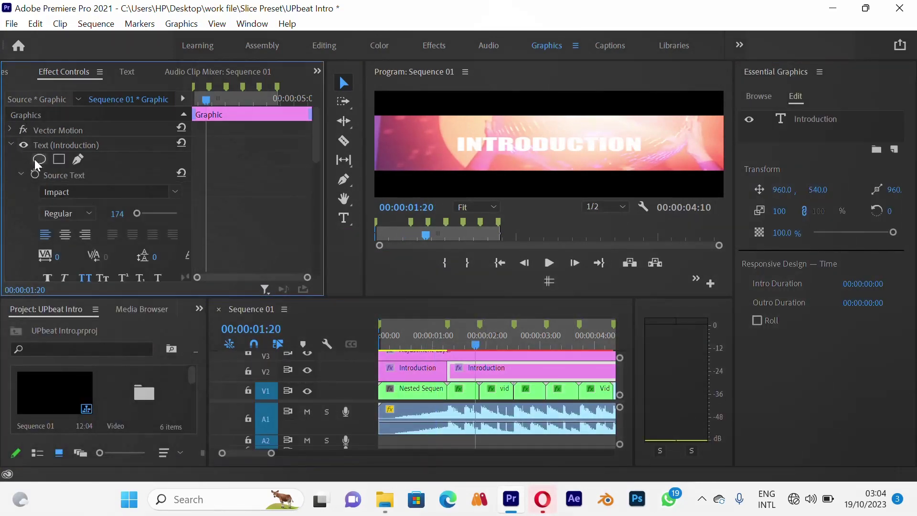
left_click(22, 173)
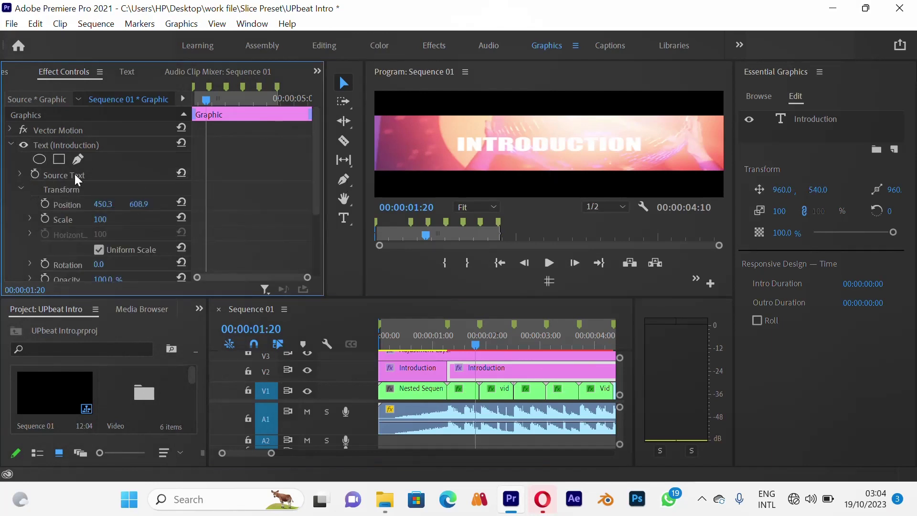
left_click(21, 188)
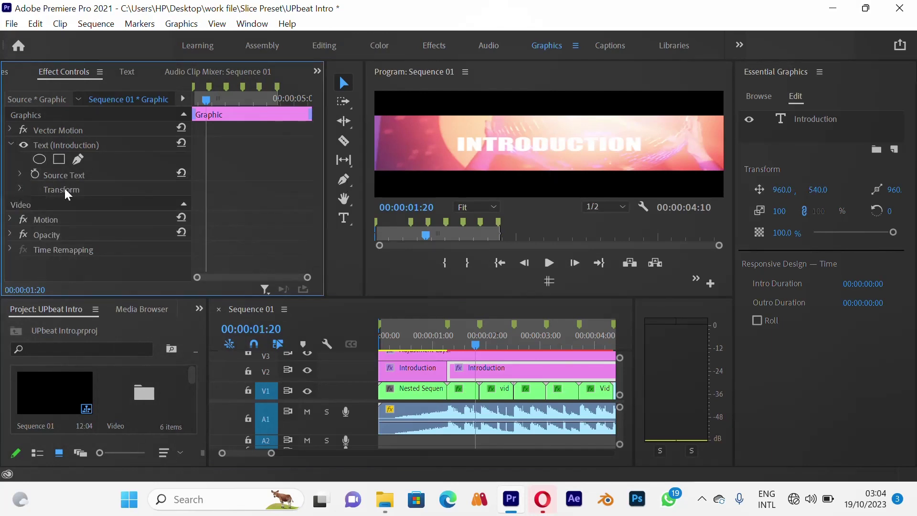
left_click(528, 138)
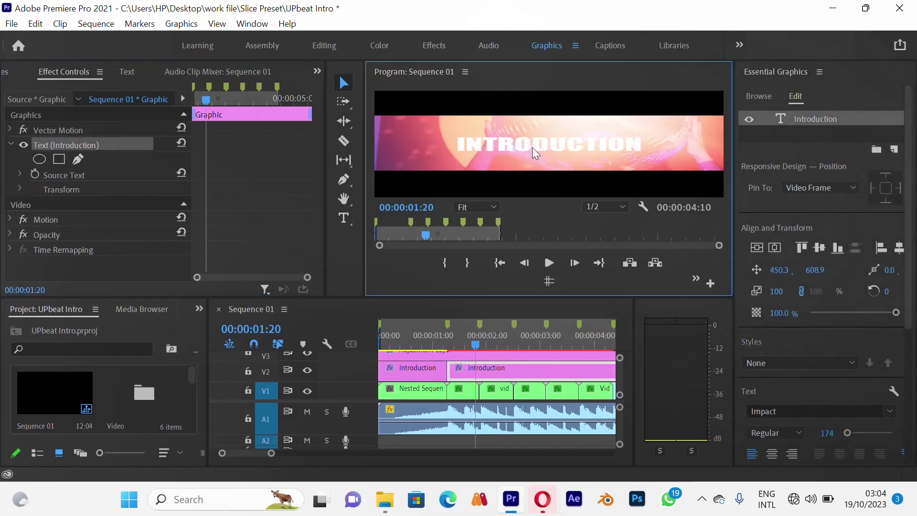
left_click(65, 141)
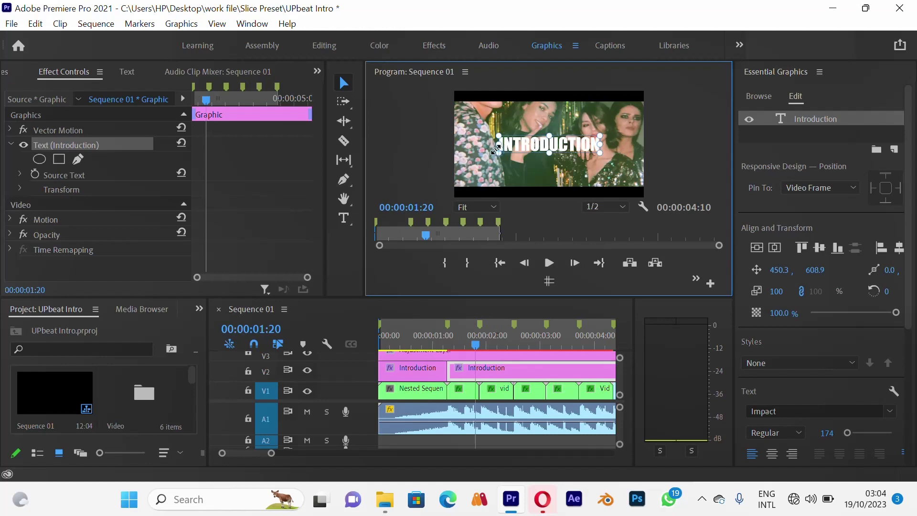
Drag the title's anchor point to the text centre, undoing stray moves so the title stays put
left_click_drag(497, 149, 507, 150)
left_click_drag(511, 150, 562, 156)
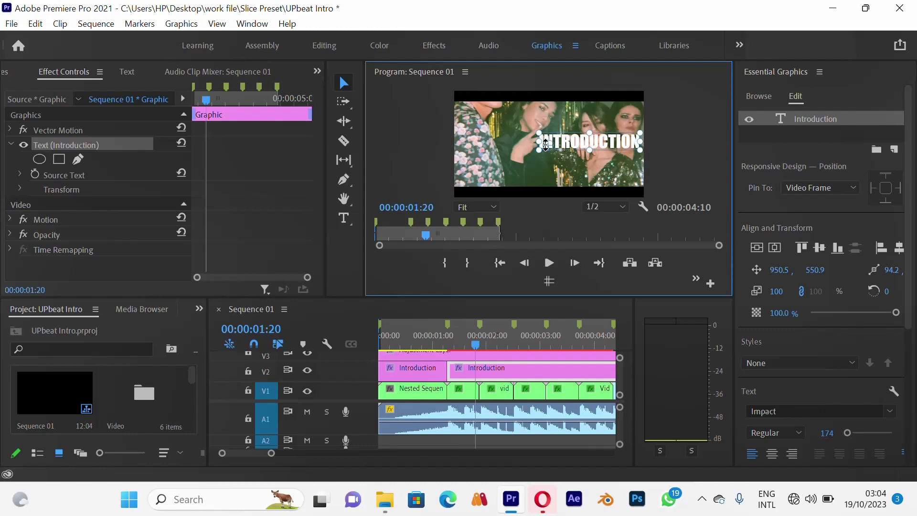
key("ctrl+z")
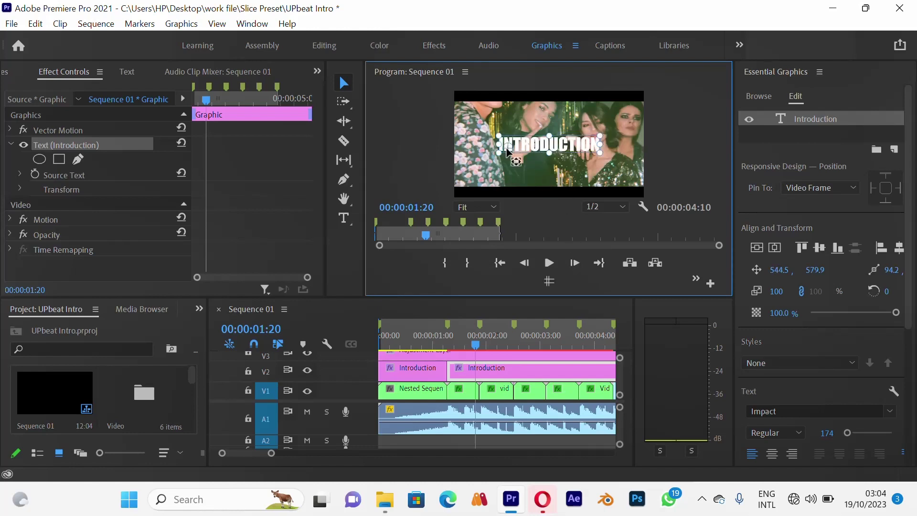
left_click_drag(507, 149, 548, 143)
left_click_drag(548, 145, 548, 146)
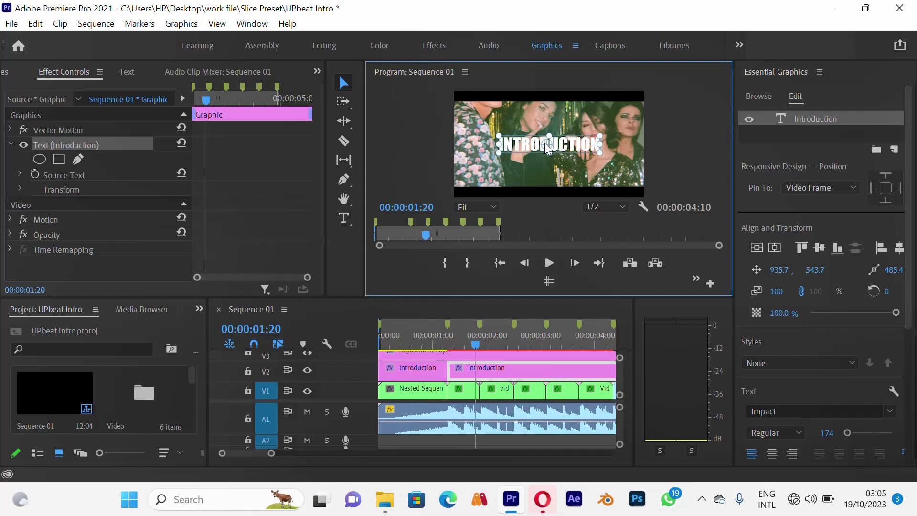
left_click_drag(548, 148, 554, 149)
key("ctrl+z")
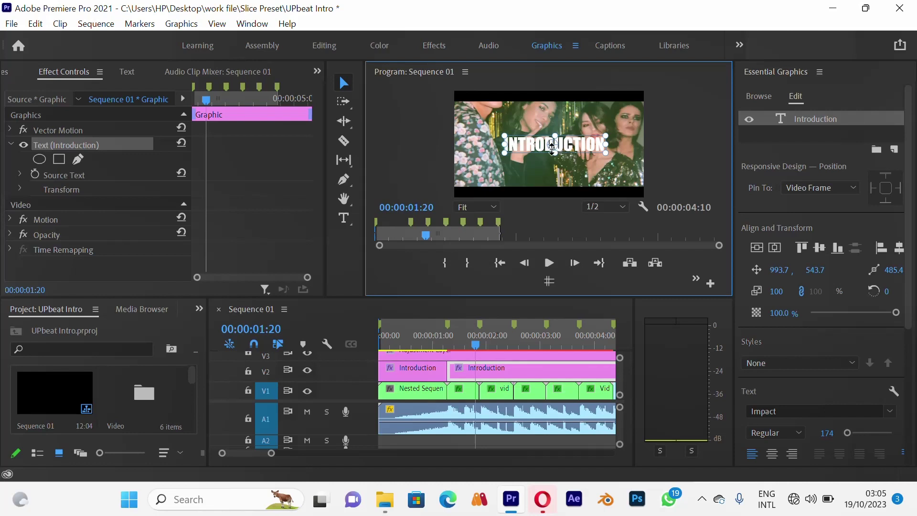
key("ctrl+z")
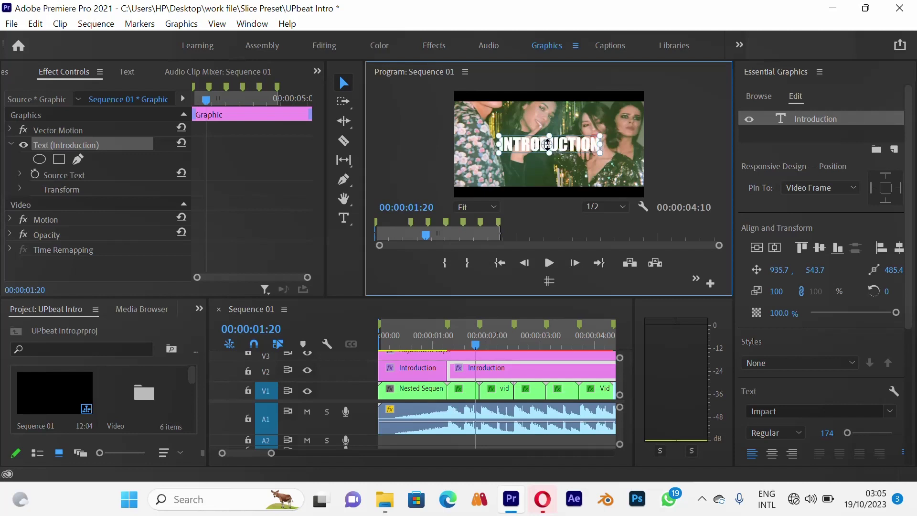
key("ctrl+z")
Razor-cut the second Introduction title at 00:00:01:22 and at three later beats
left_click(459, 440)
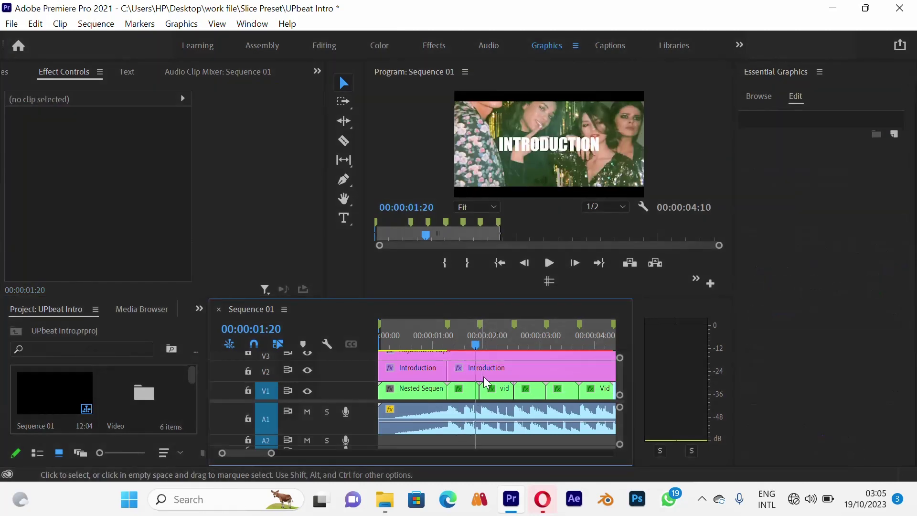
left_click(477, 337)
key("c")
left_click(481, 369)
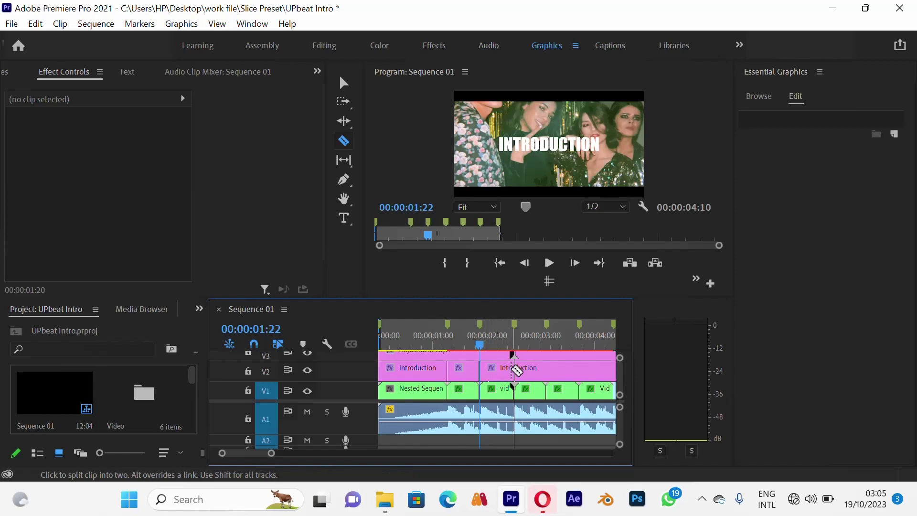
left_click(517, 371)
left_click(549, 370)
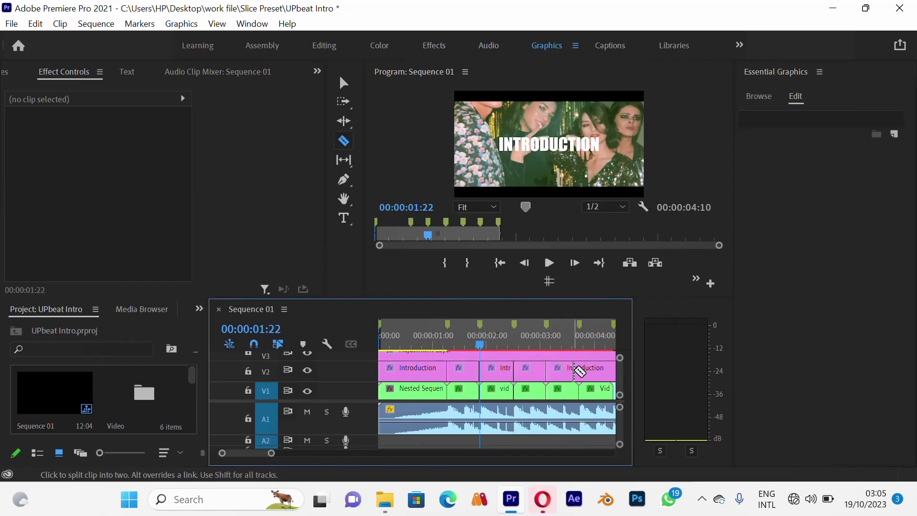
left_click(580, 370)
key("v")
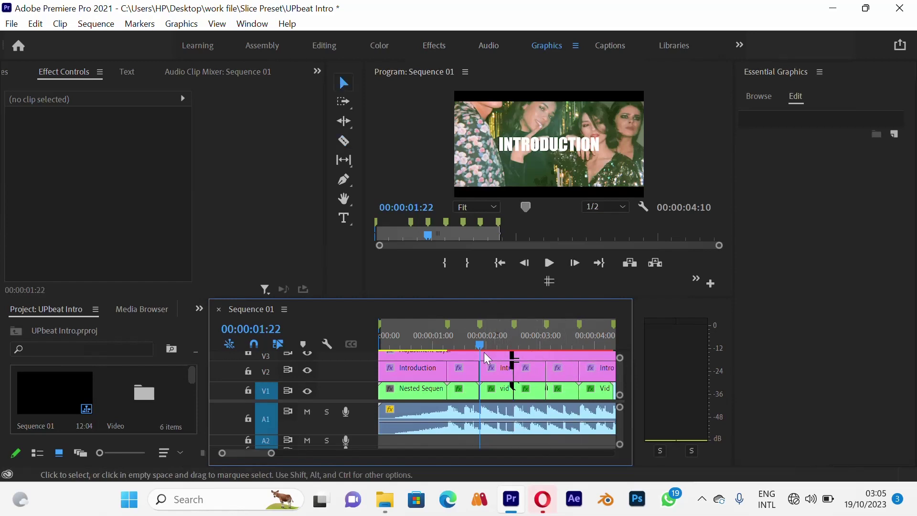
Zoom the timeline in around 00:00:01:15 and select the second Introduction piece
left_click(457, 338)
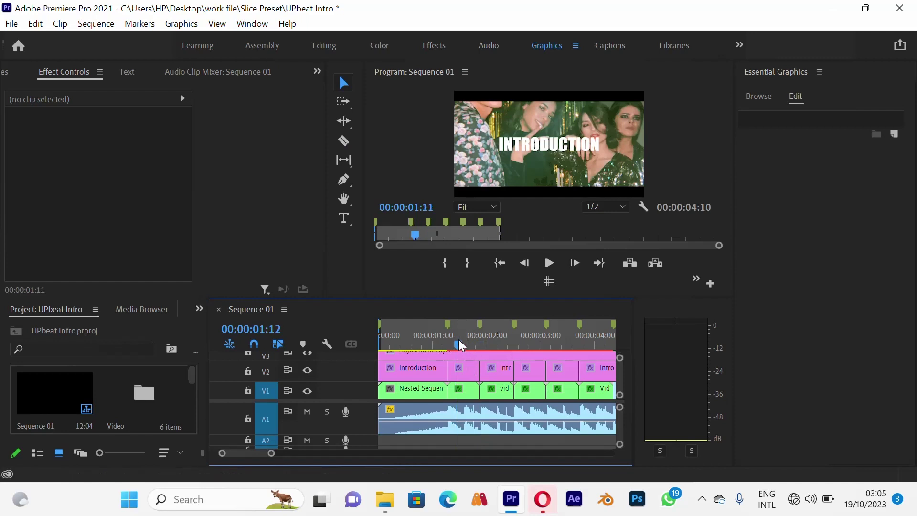
left_click_drag(460, 340, 467, 341)
key("=")
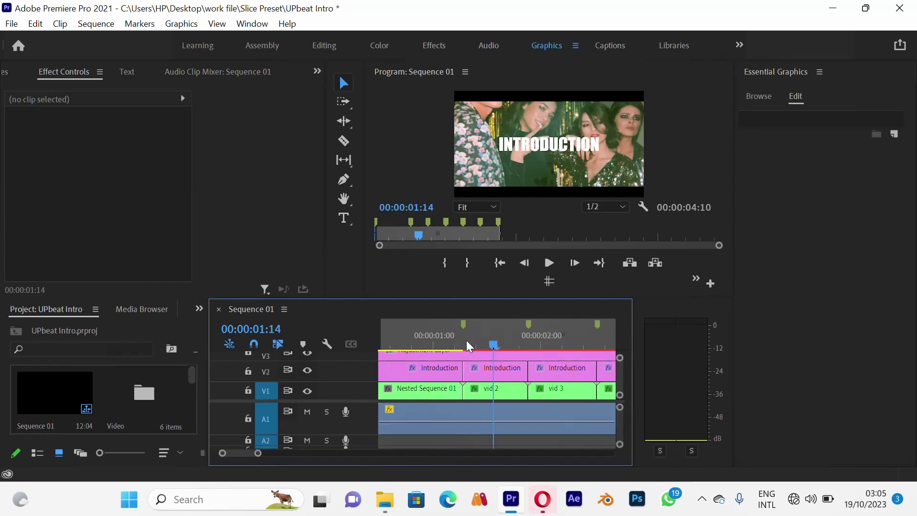
left_click(502, 347)
left_click(504, 372)
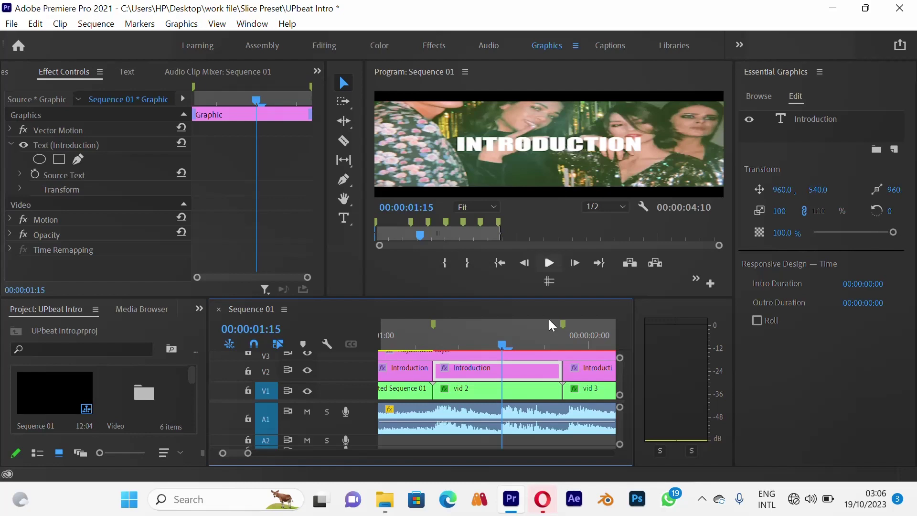
Select the title's text layer in the Program monitor and place the text cursor in it
left_click(702, 499)
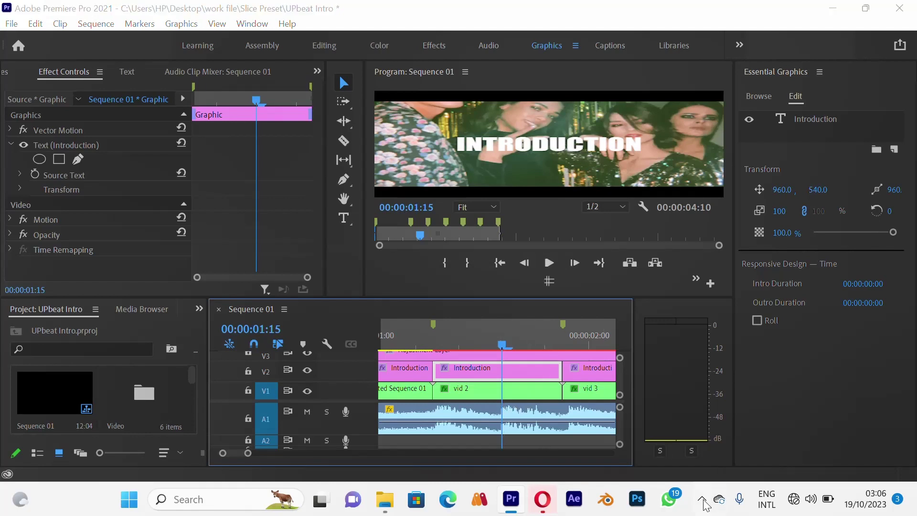
left_click(706, 467)
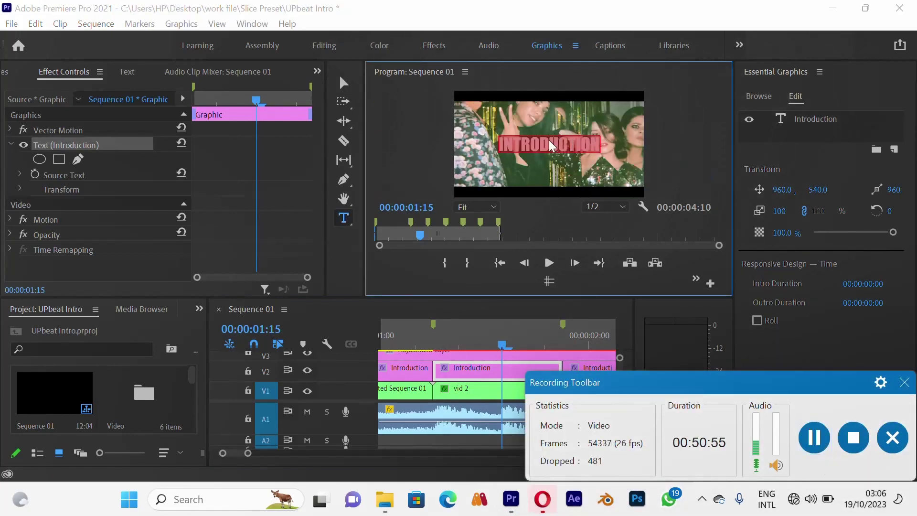
left_click(563, 162)
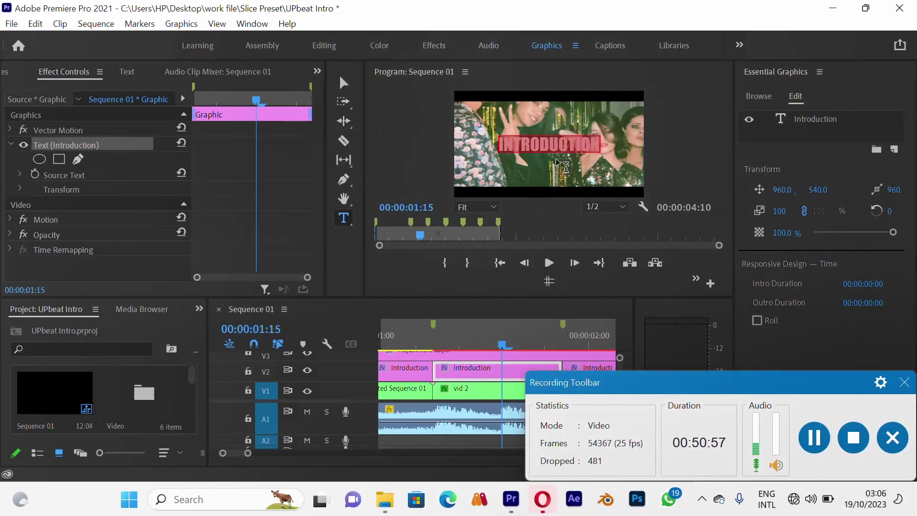
left_click(571, 149)
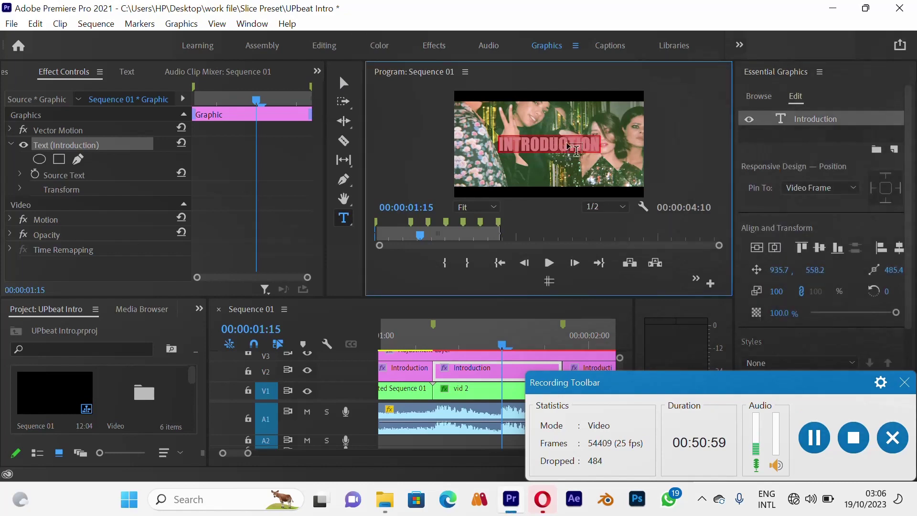
left_click(576, 150)
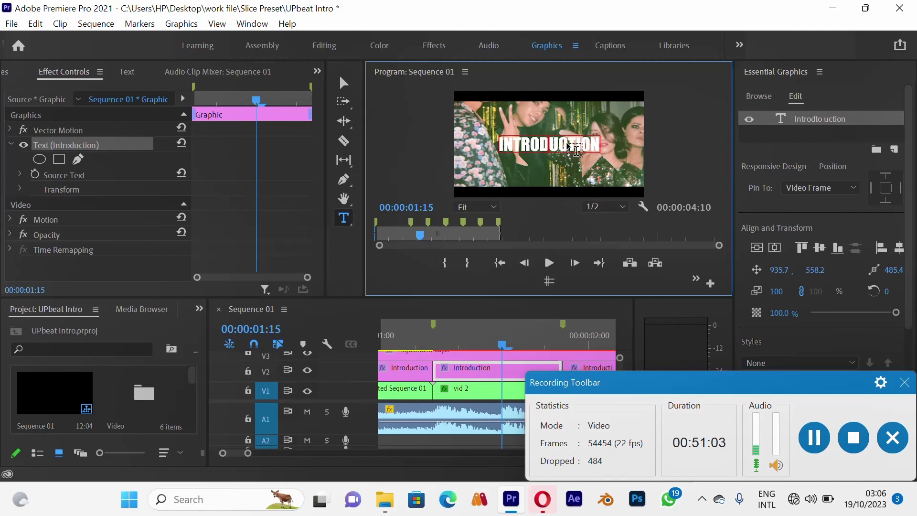
Replace the title text with 'to neo videos'
type("nef")
key("BackSpace")
type("po")
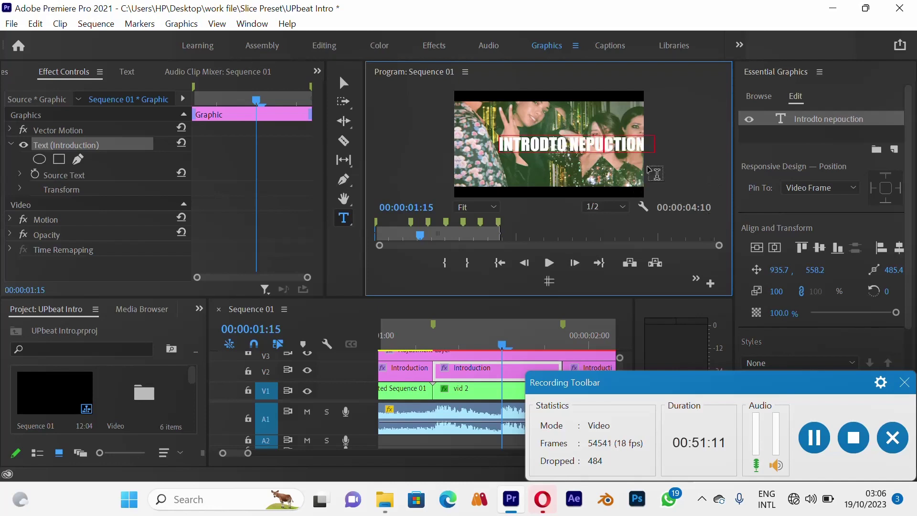
key("ctrl+a")
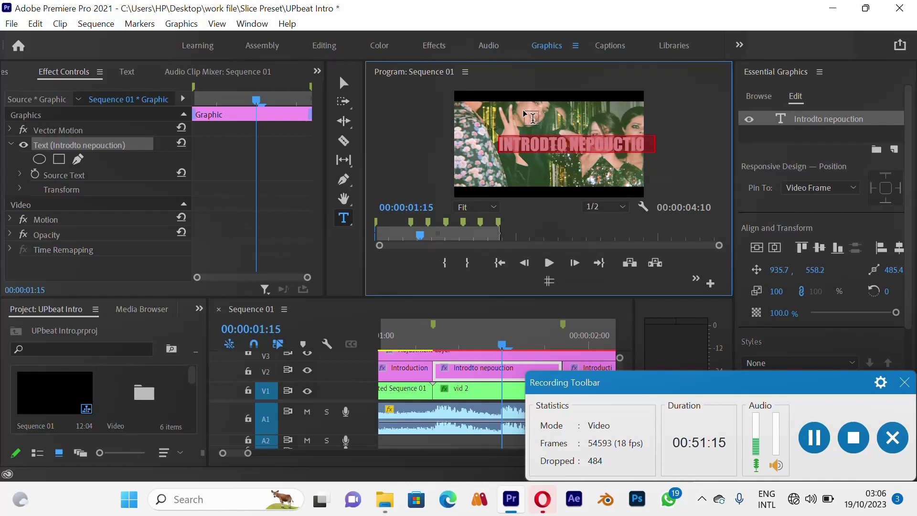
type("to neo")
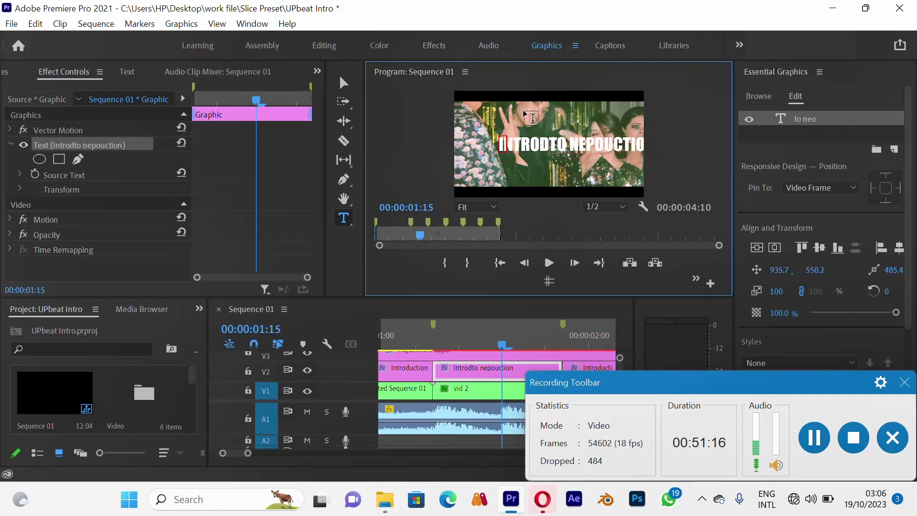
key("Right")
key("Right")
key("Right")
key("Right")
key("Right")
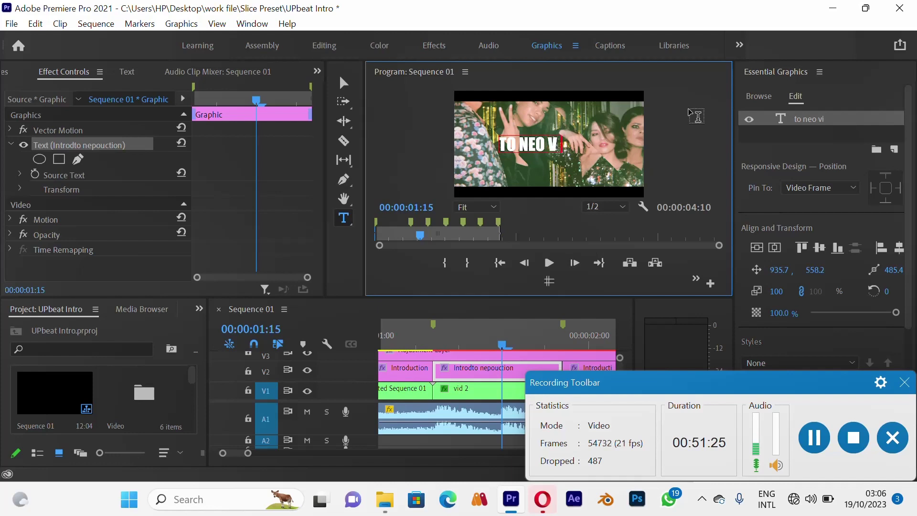
type("ide")
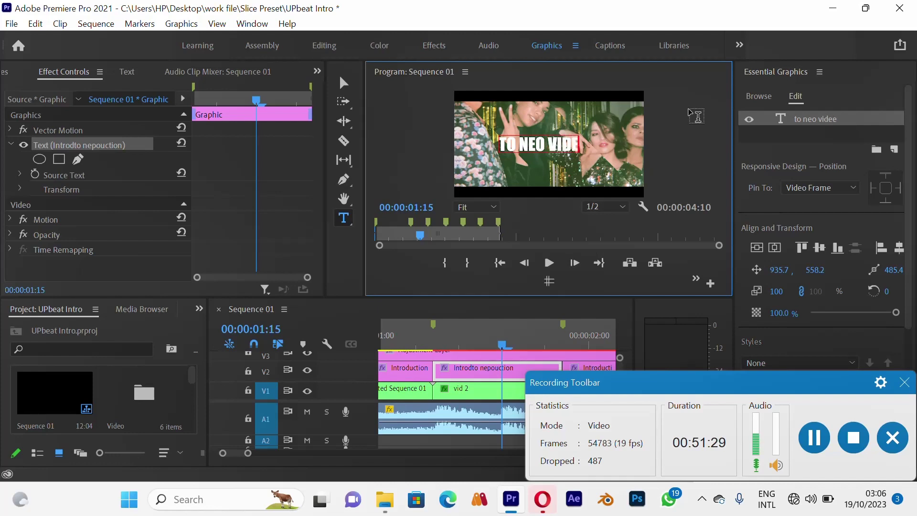
key("BackSpace")
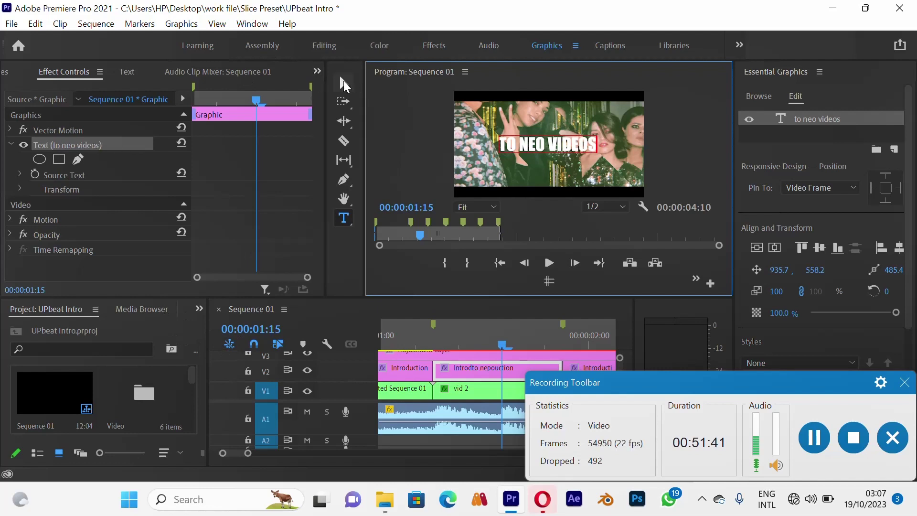
left_click(345, 85)
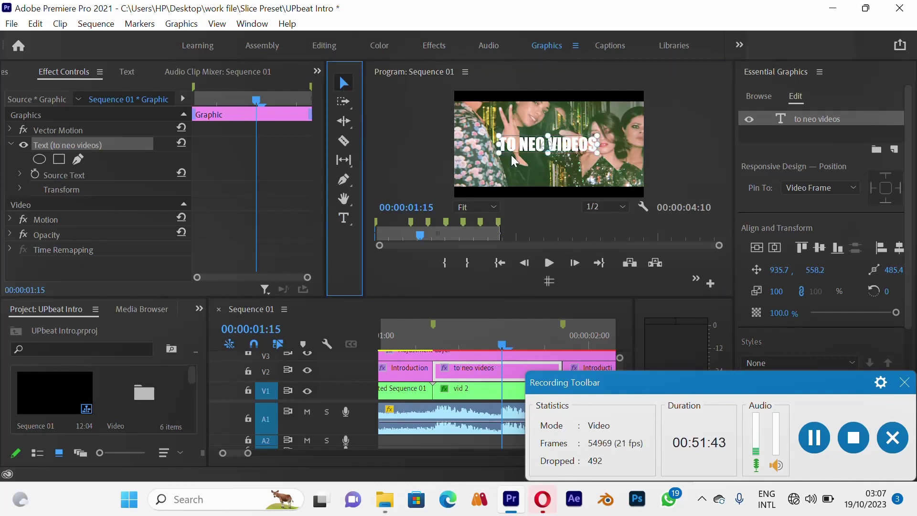
Centre the TO NEO VIDEOS title vertically and horizontally in the frame
left_click(757, 247)
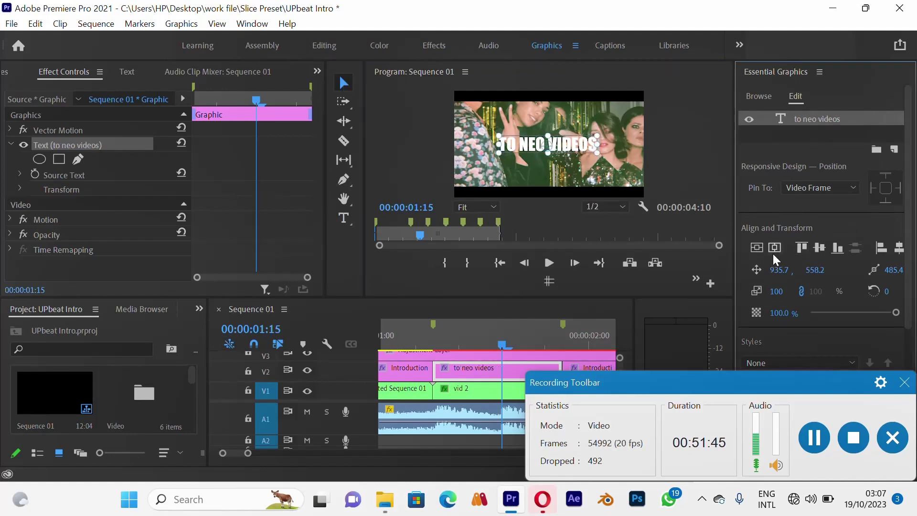
left_click(777, 249)
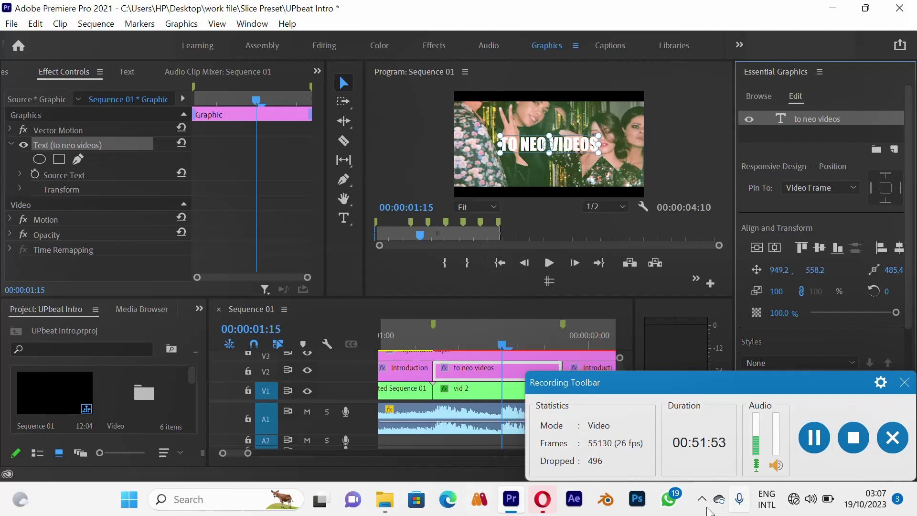
left_click(703, 500)
left_click(707, 460)
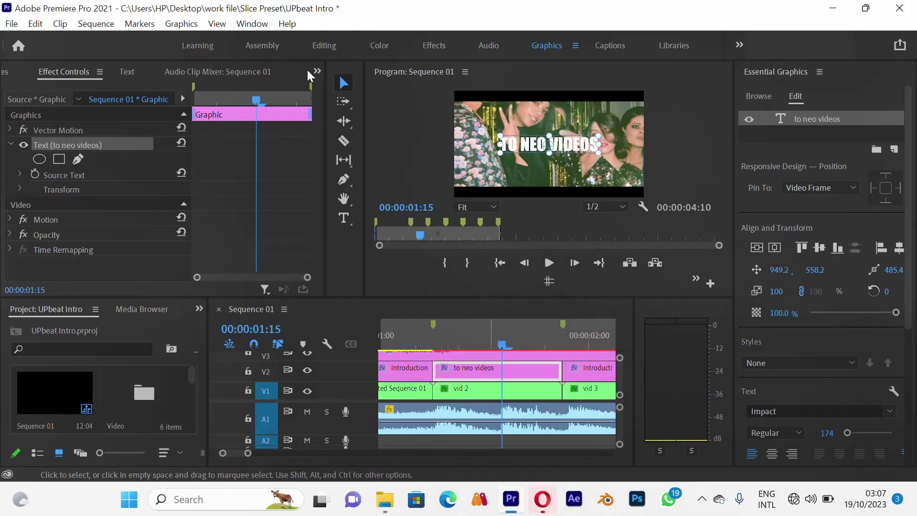
Razor-cut the to neo videos clip at 00:00:01:15 and return to the Selection tool
left_click(339, 145)
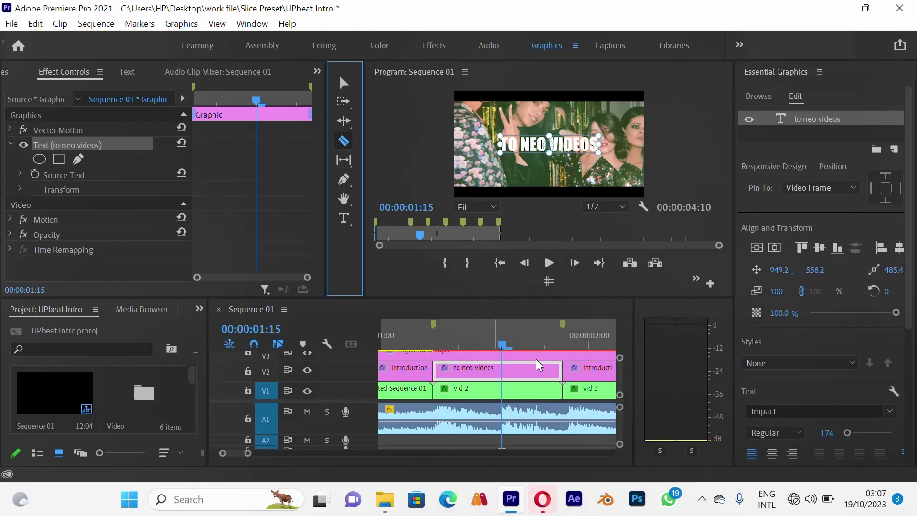
left_click(502, 375)
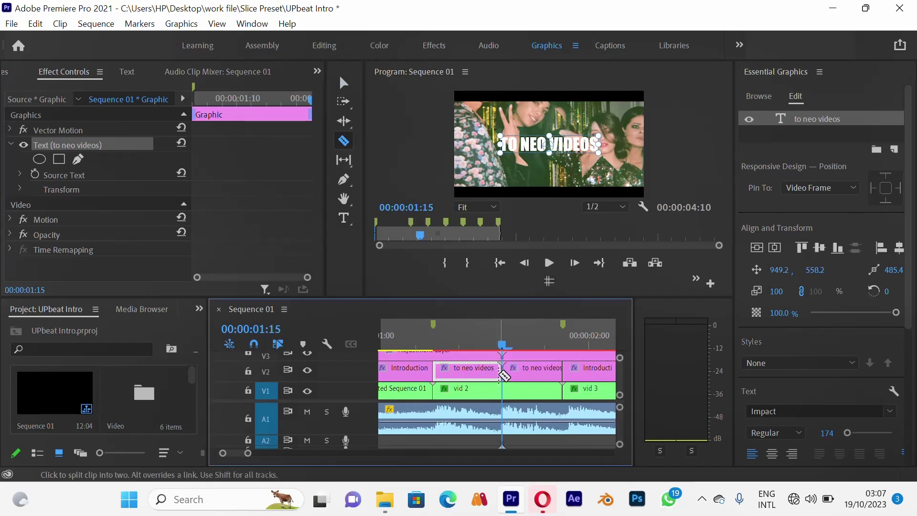
key("v")
left_click(473, 328)
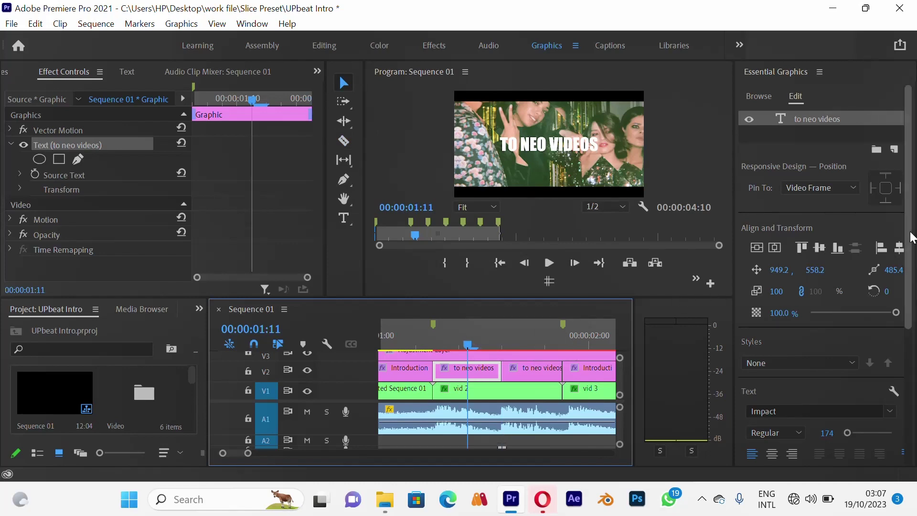
Resize and scroll the Essential Graphics panel to give the title properties more room
left_click_drag(910, 253, 907, 376)
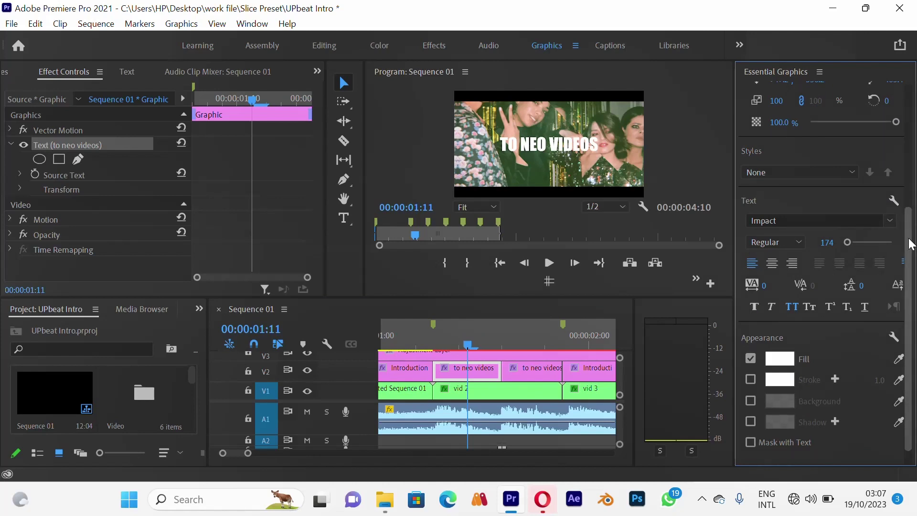
left_click_drag(910, 255, 910, 233)
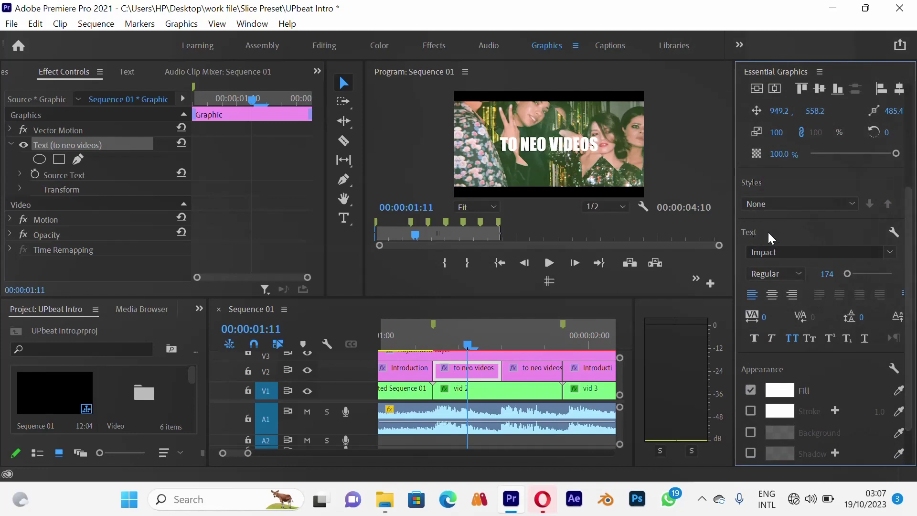
scroll(769, 232, "down", 3)
scroll(771, 237, "down", 1)
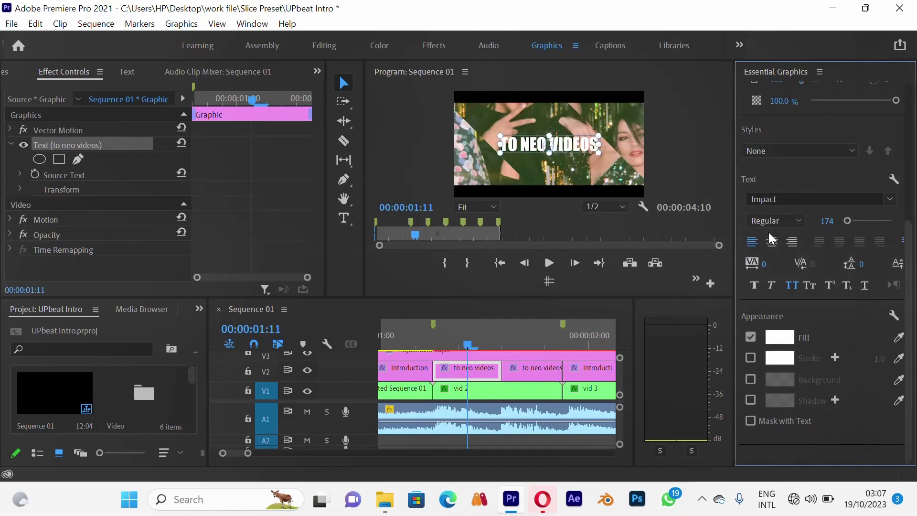
scroll(769, 237, "up", 3)
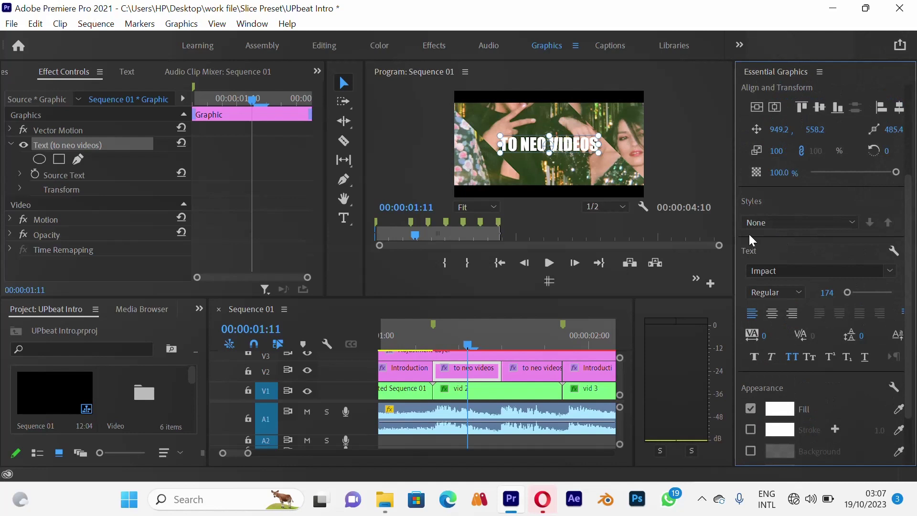
left_click_drag(735, 232, 706, 235)
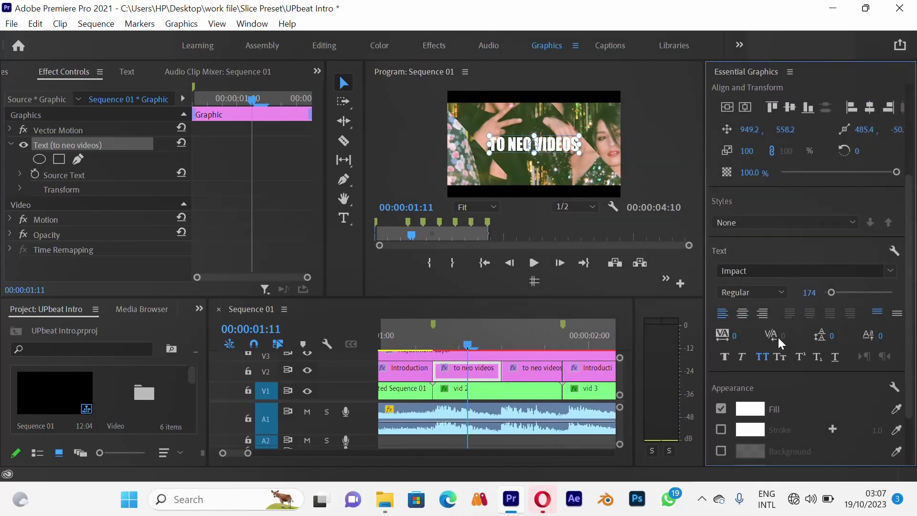
Set the TO NEO VIDEOS tracking to 200 and align the title to the horizontal centre
left_click(736, 336)
type("1")
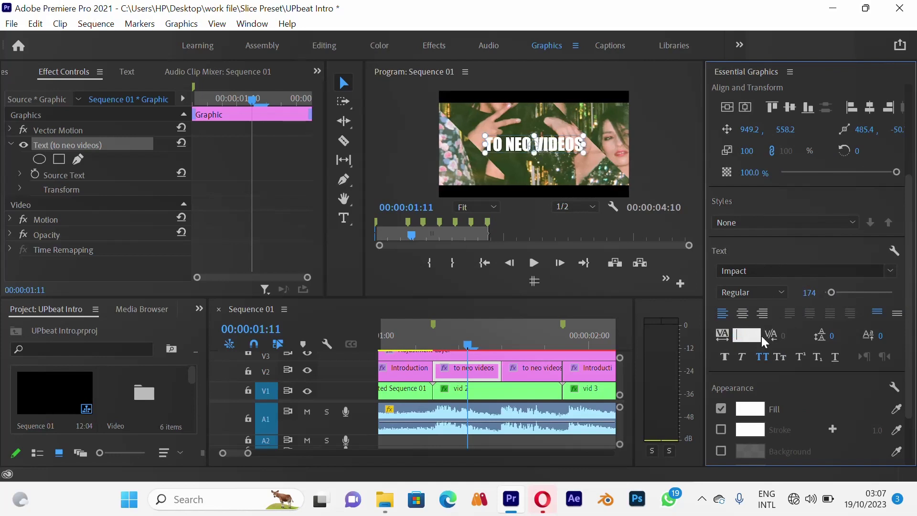
type("00")
key("Return")
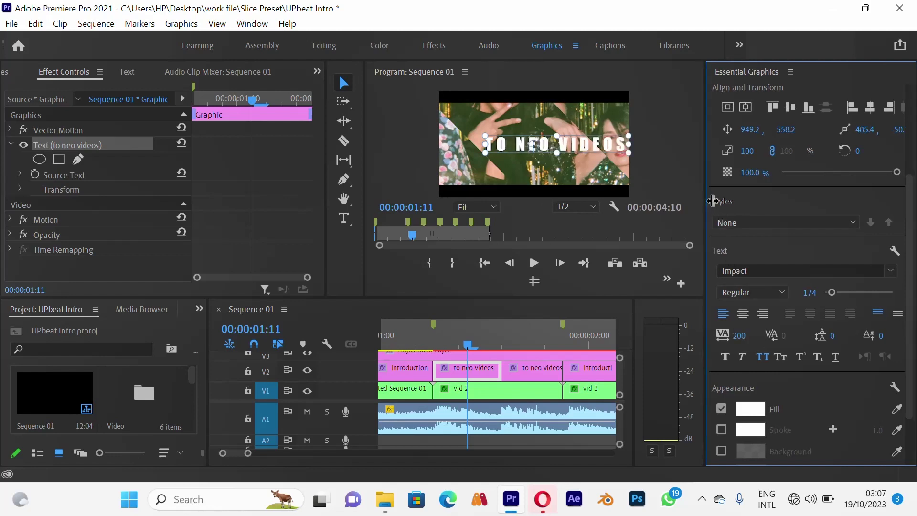
left_click_drag(711, 200, 793, 152)
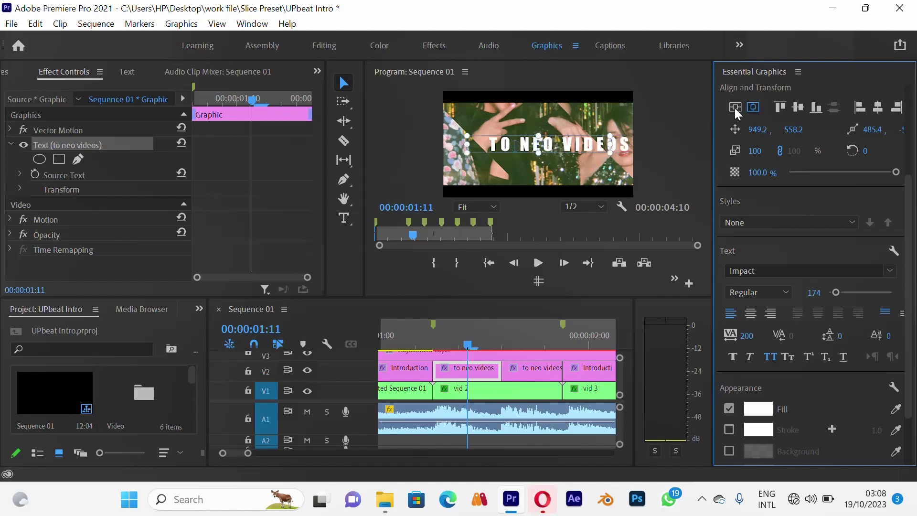
left_click(735, 108)
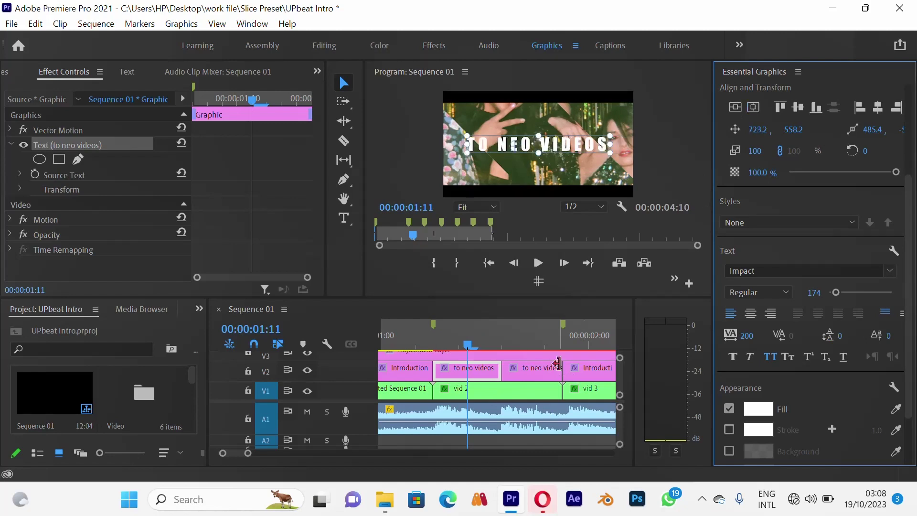
key("h")
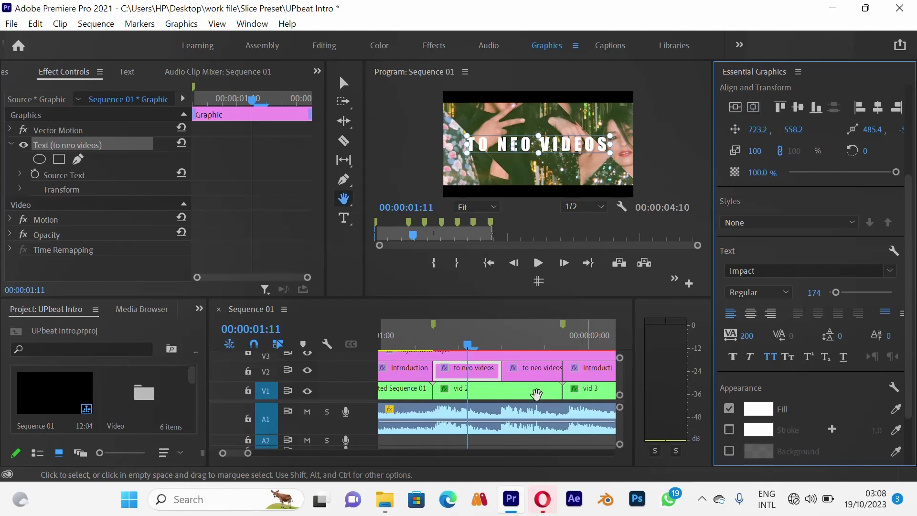
left_click_drag(536, 393, 441, 391)
Select the Introduction clip at 00:00:02:05 and retype its title as 'learning' with the Type tool
key("v")
left_click(520, 334)
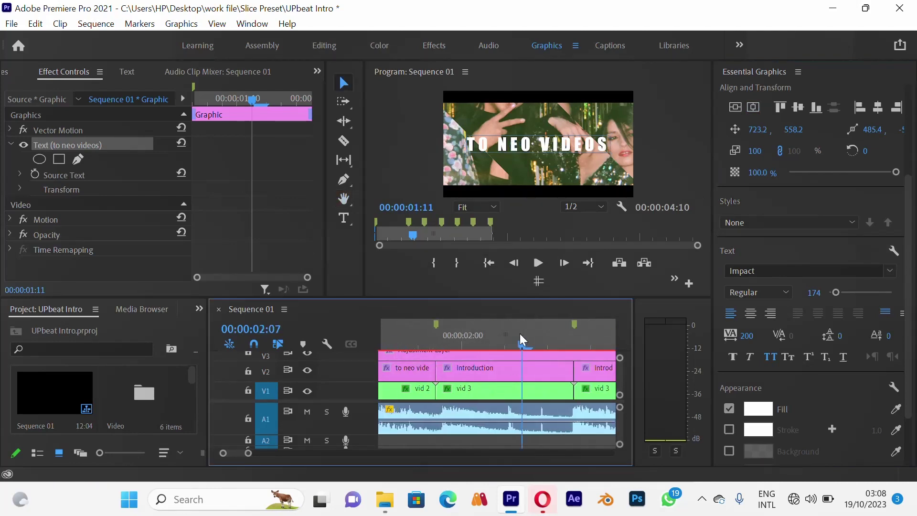
left_click_drag(521, 337, 508, 352)
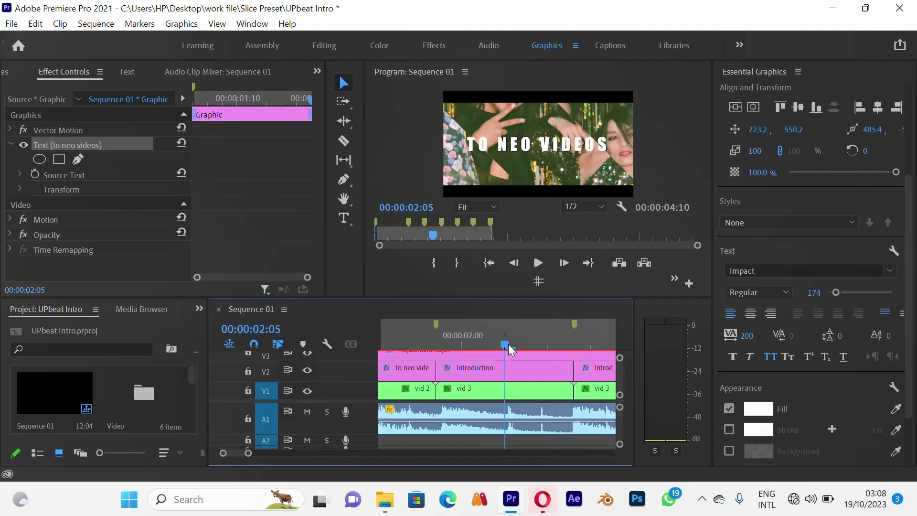
left_click(510, 377)
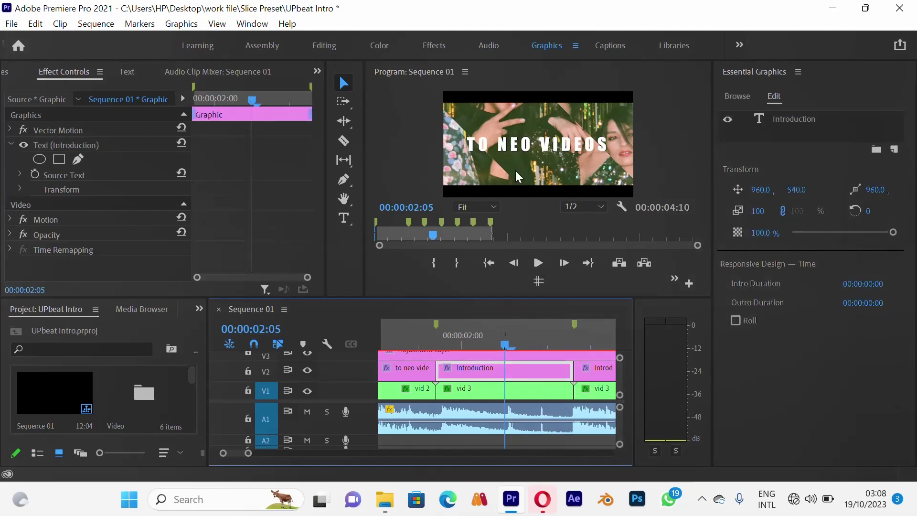
left_click(526, 147)
key("t")
double_click(528, 146)
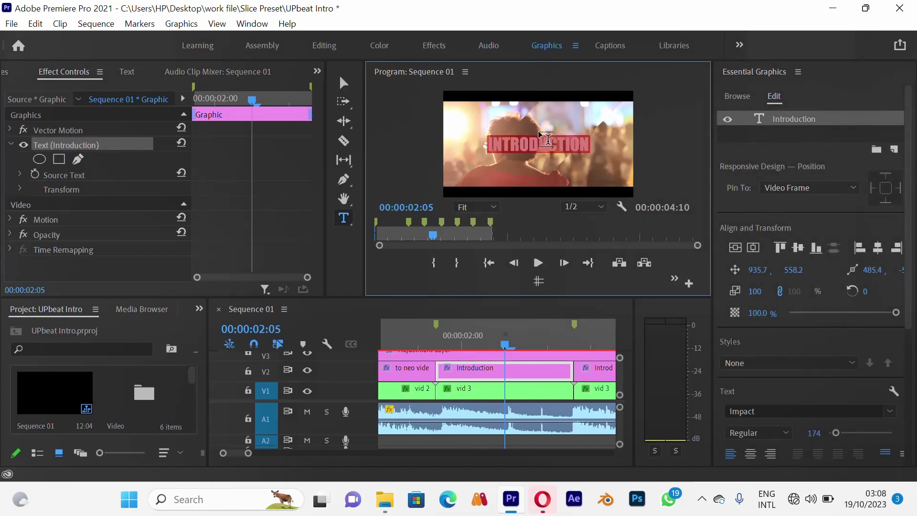
type("I")
Razor-cut the learning clip at 00:00:02:05 and return to the Selection tool
left_click(342, 81)
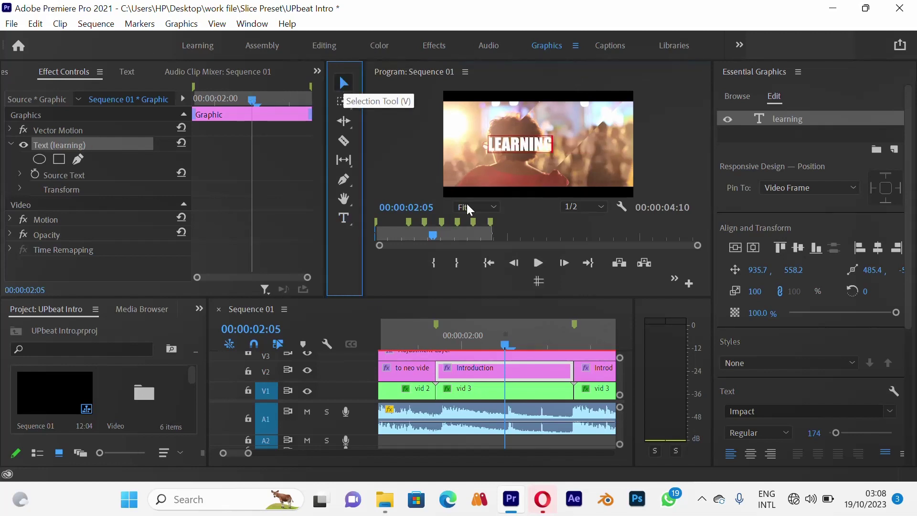
left_click(506, 375)
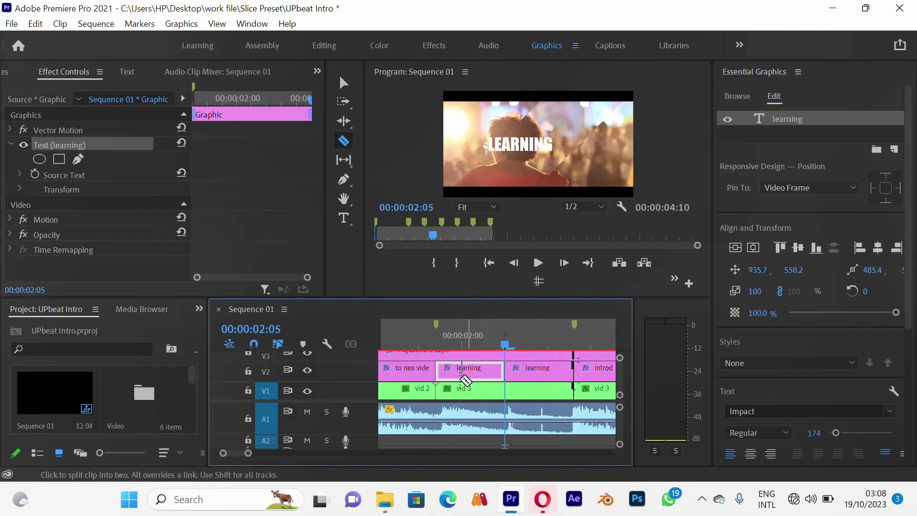
key("v")
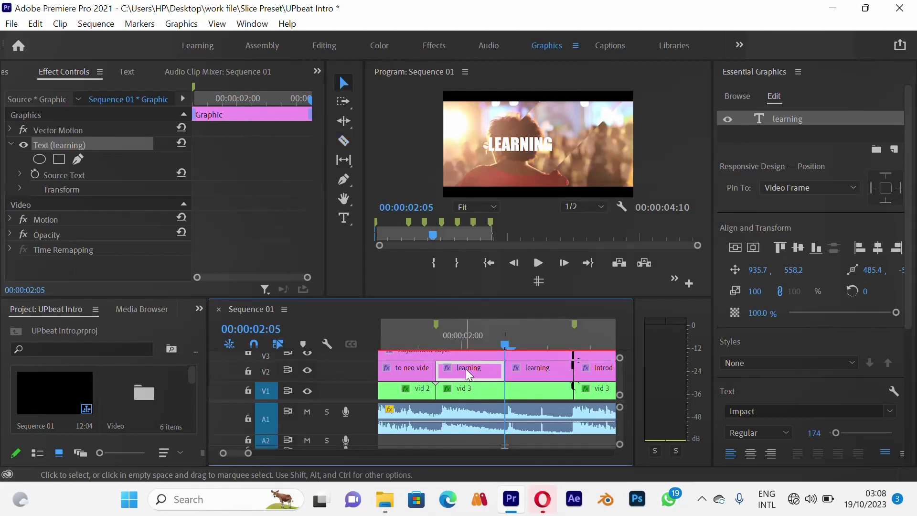
Set the learning title's tracking to 200 and scrub through it to check the result
left_click(910, 211)
scroll(898, 215, "down", 4)
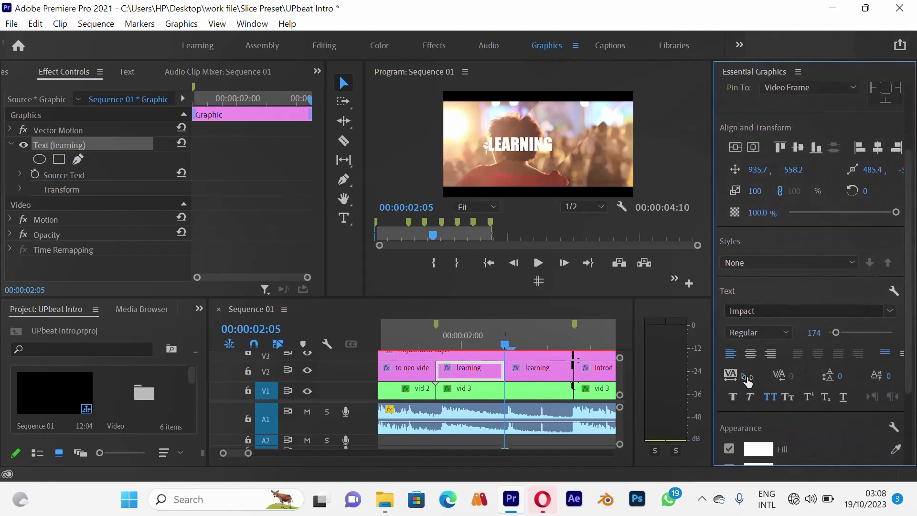
left_click(747, 377)
type("200")
key("Return")
left_click(480, 347)
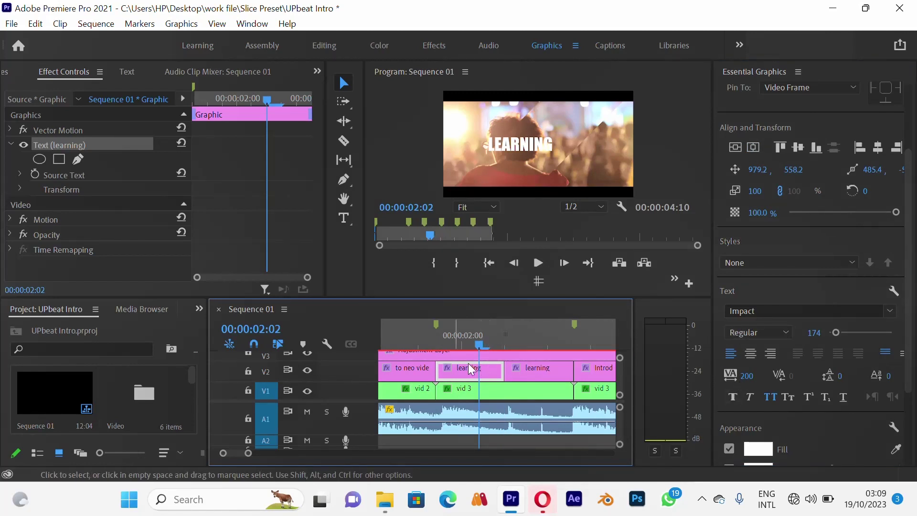
left_click(756, 153)
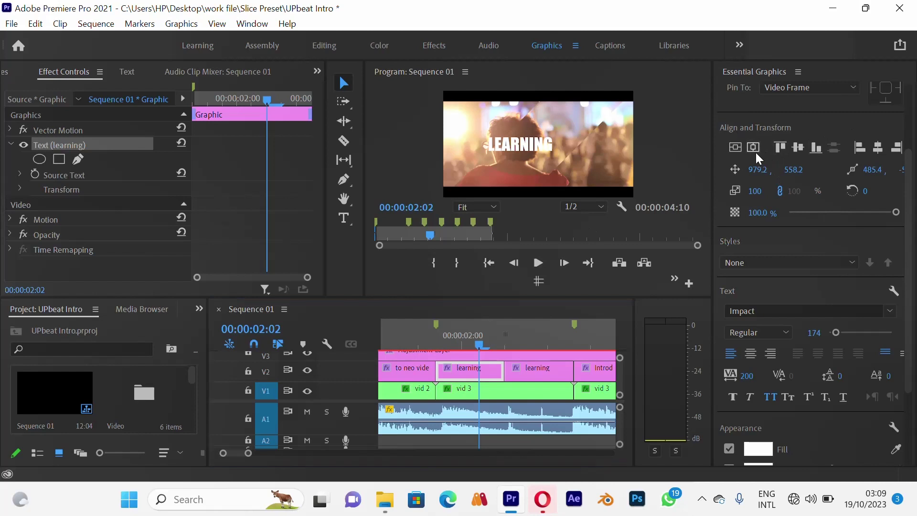
left_click(522, 341)
left_click_drag(524, 340, 428, 369)
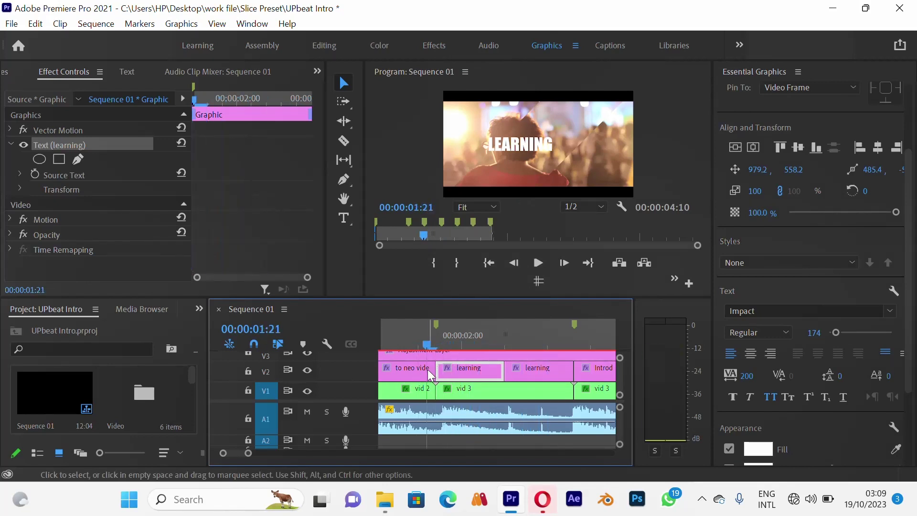
key("minus")
key("minus")
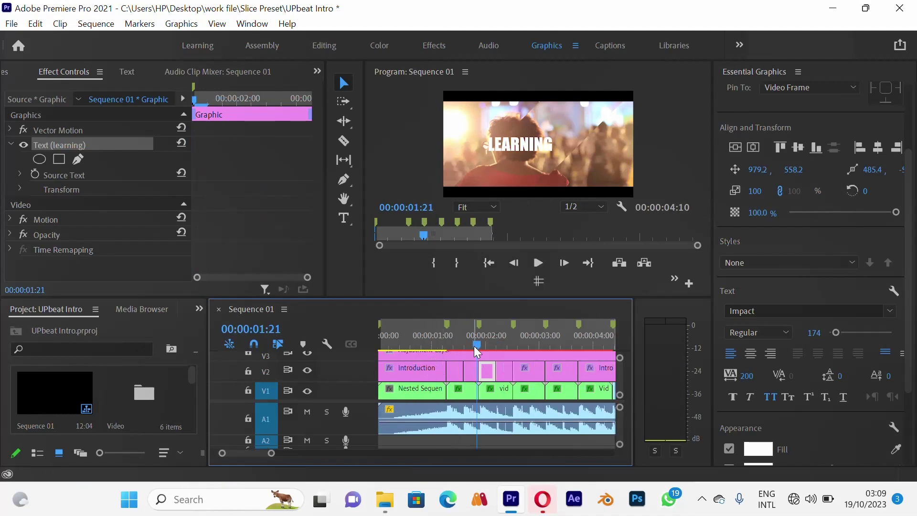
key("minus")
left_click_drag(425, 345, 408, 349)
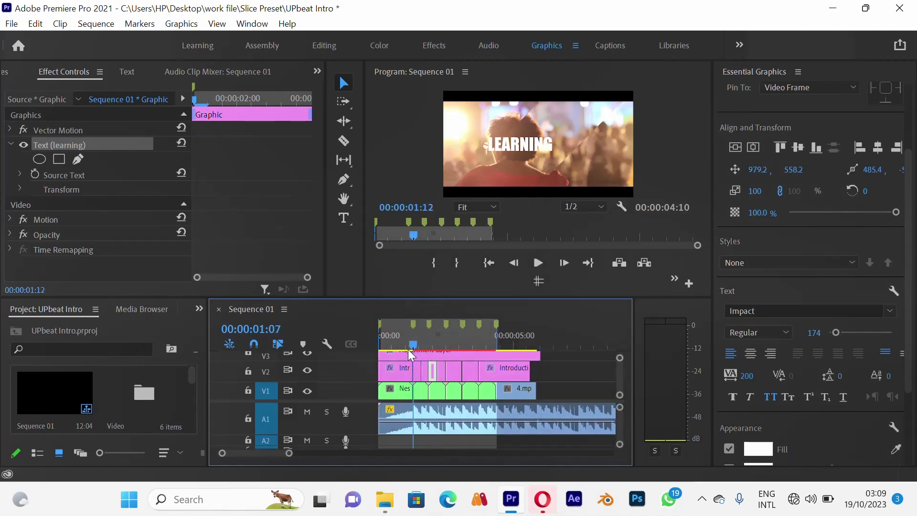
key("i")
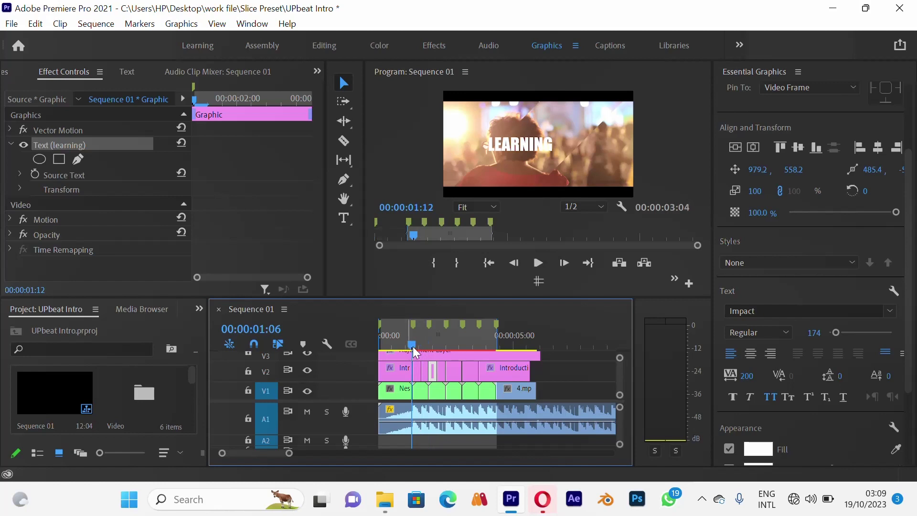
left_click_drag(414, 345, 449, 335)
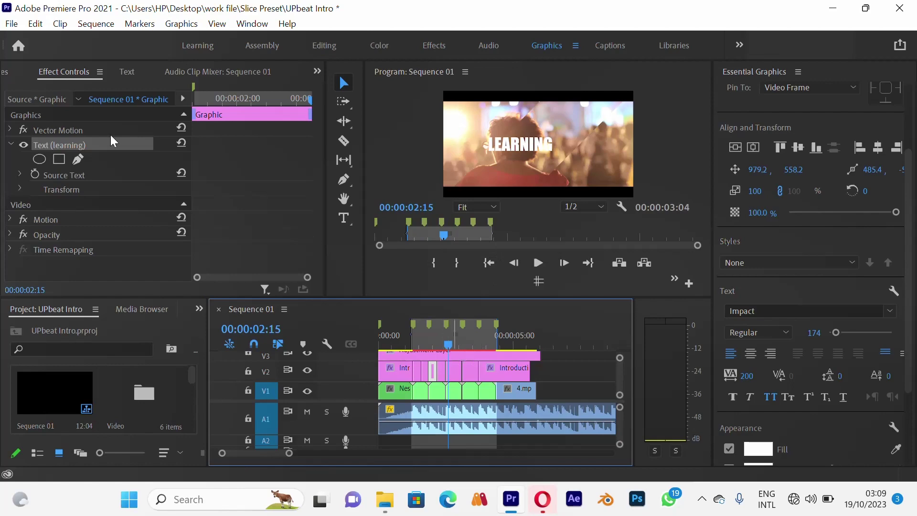
Render Sequence 01 previews from in to out with Sequence > Render In to Out
left_click(94, 25)
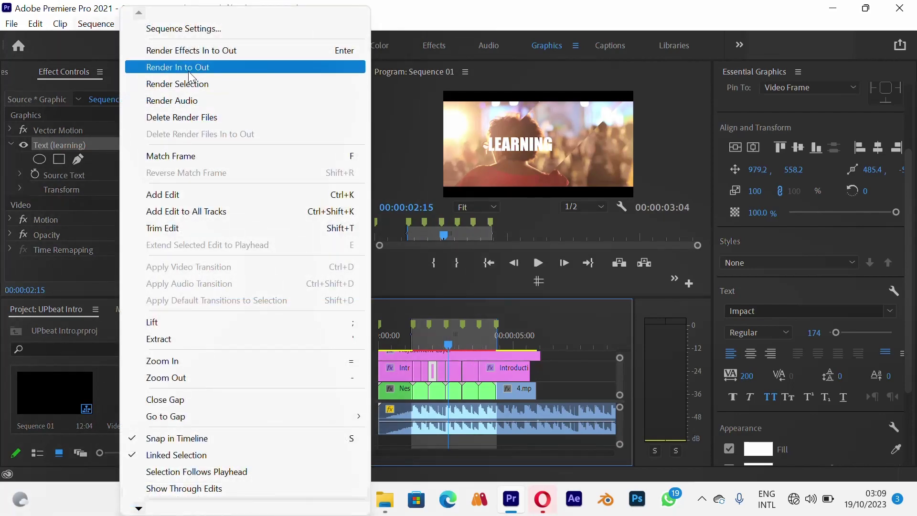
left_click(188, 71)
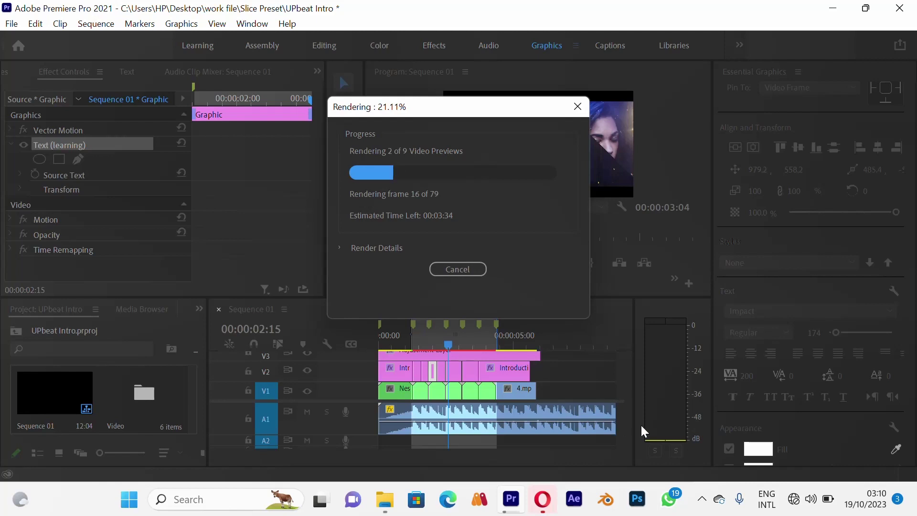
left_click(701, 507)
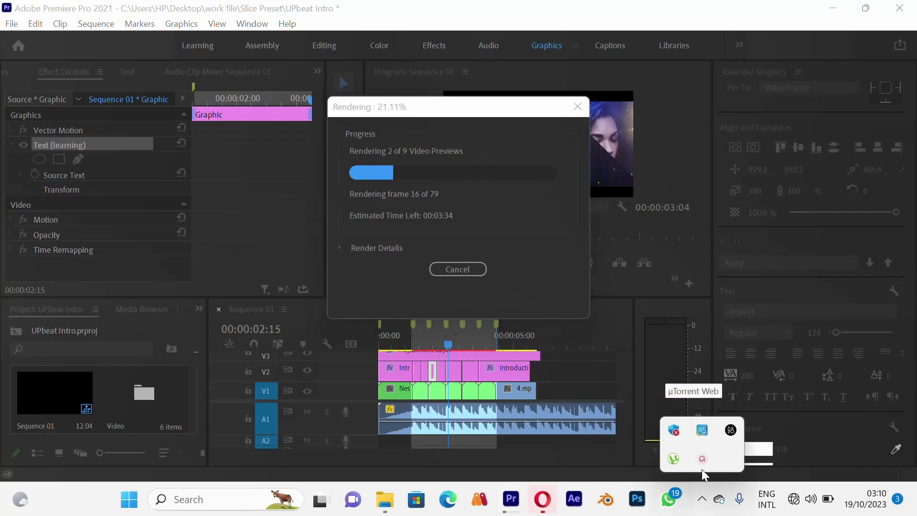
left_click(702, 465)
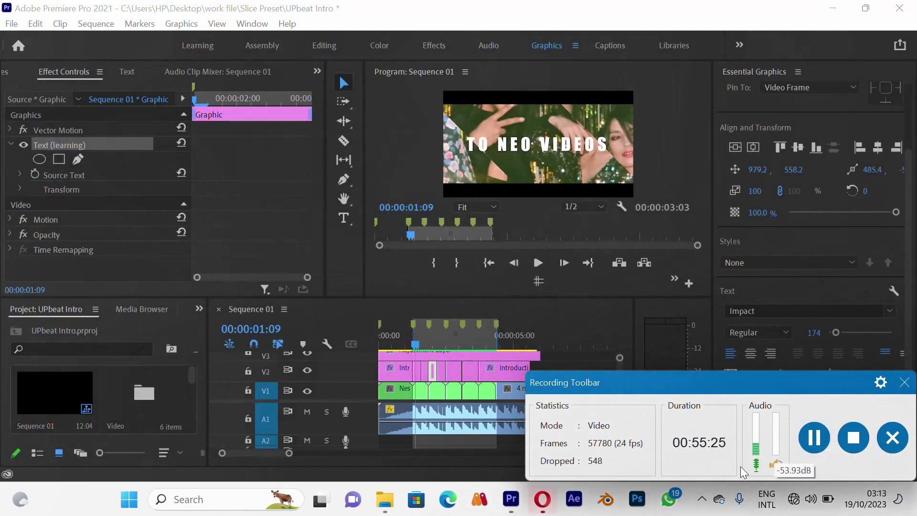
left_click(702, 501)
left_click(703, 460)
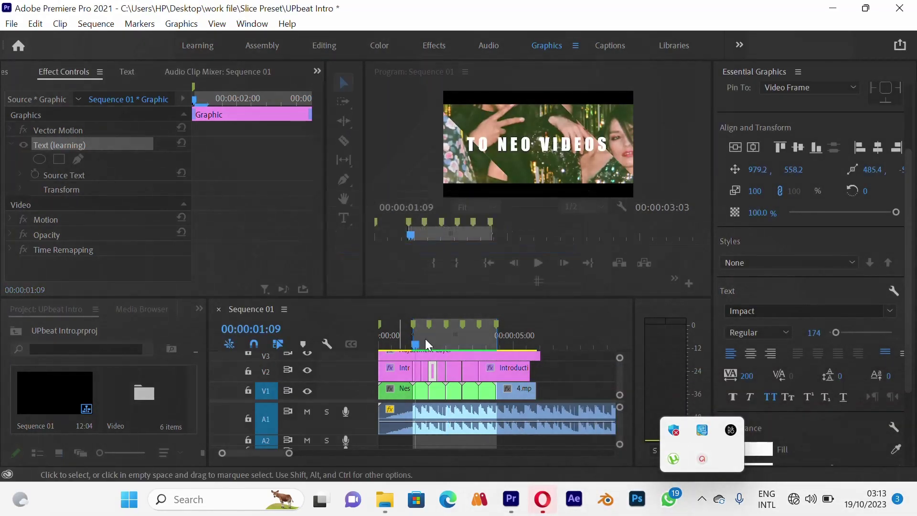
left_click(538, 262)
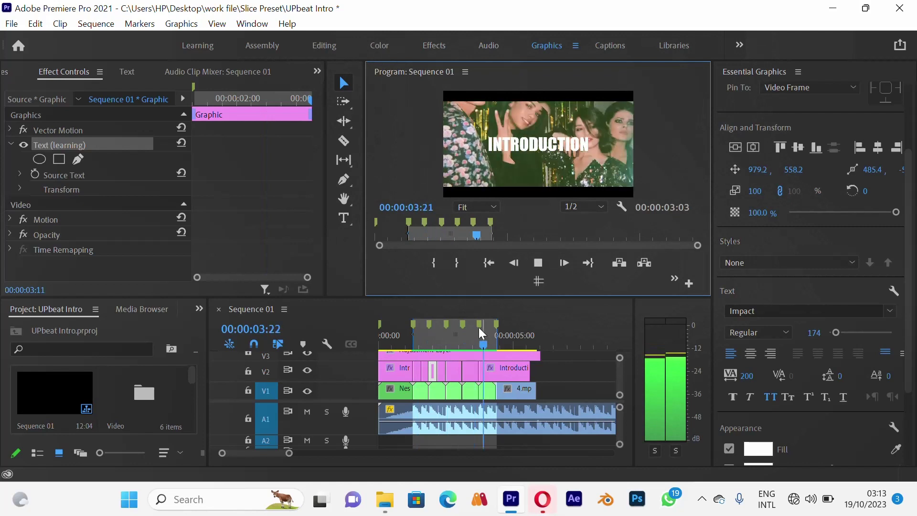
key("space")
left_click(432, 342)
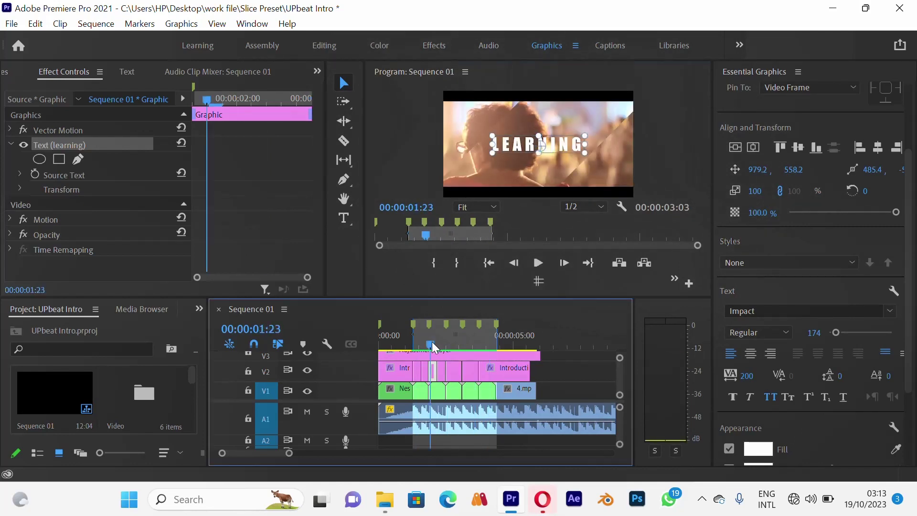
At 00:00:02:08, select the second learning clip's text layer and centre it horizontally
key("equal")
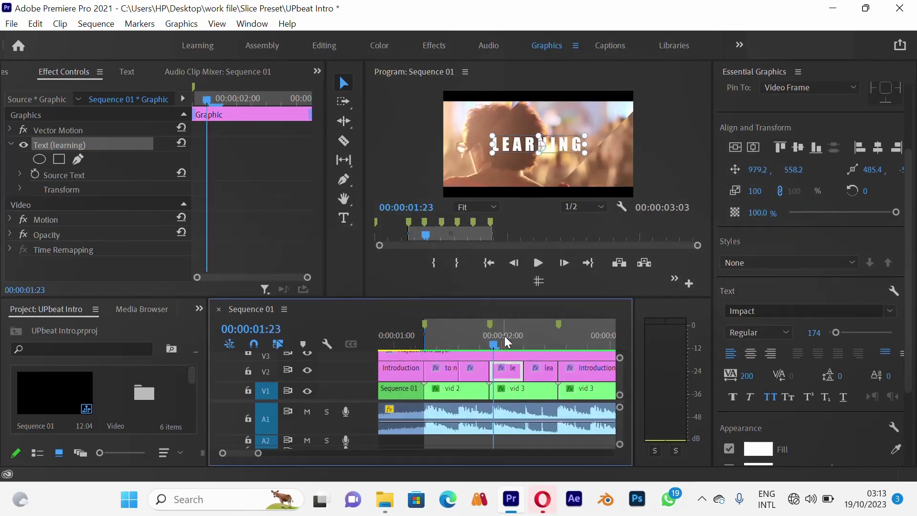
left_click(759, 148)
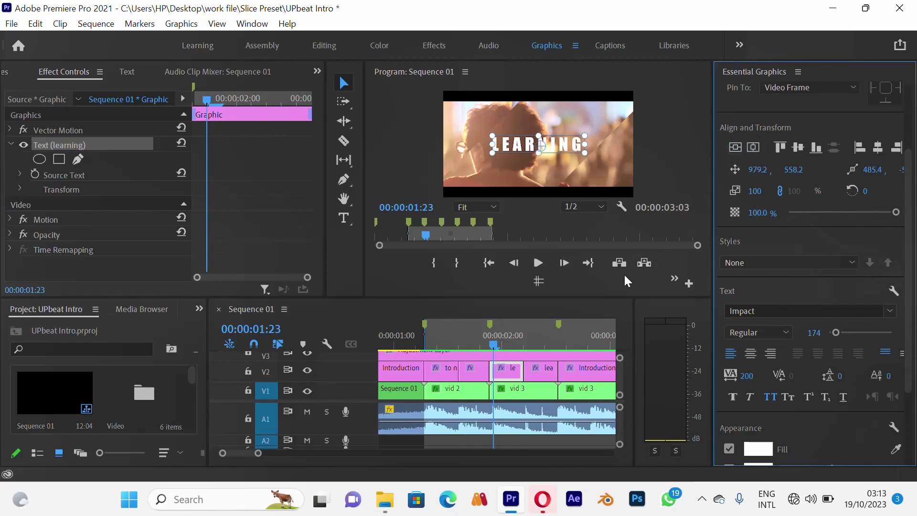
left_click(466, 337)
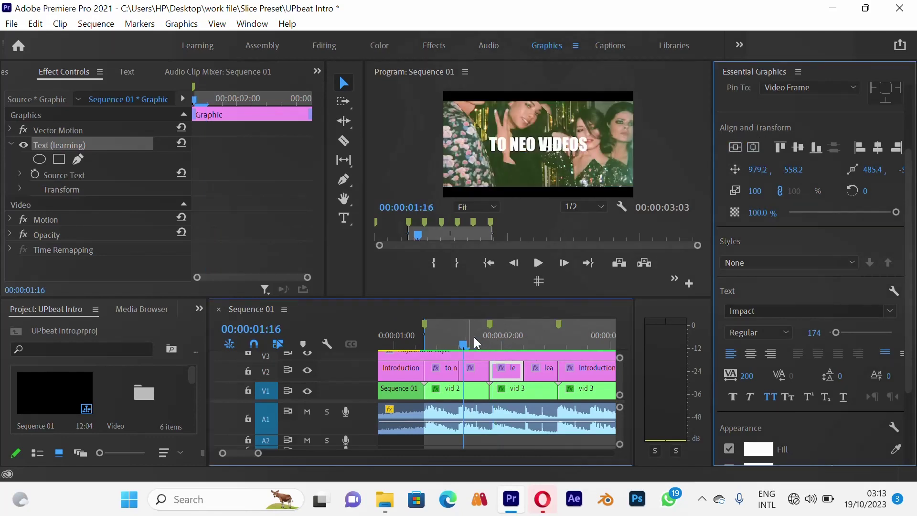
left_click(537, 329)
left_click(546, 372)
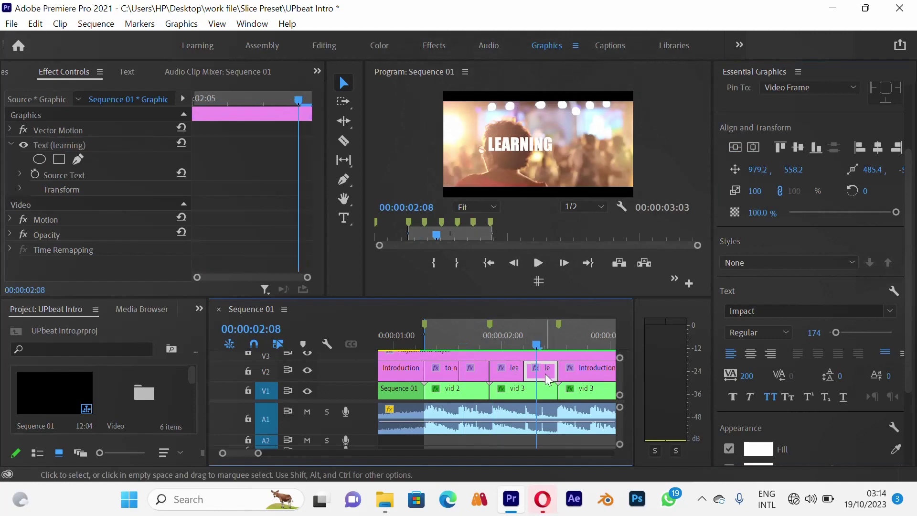
left_click(772, 118)
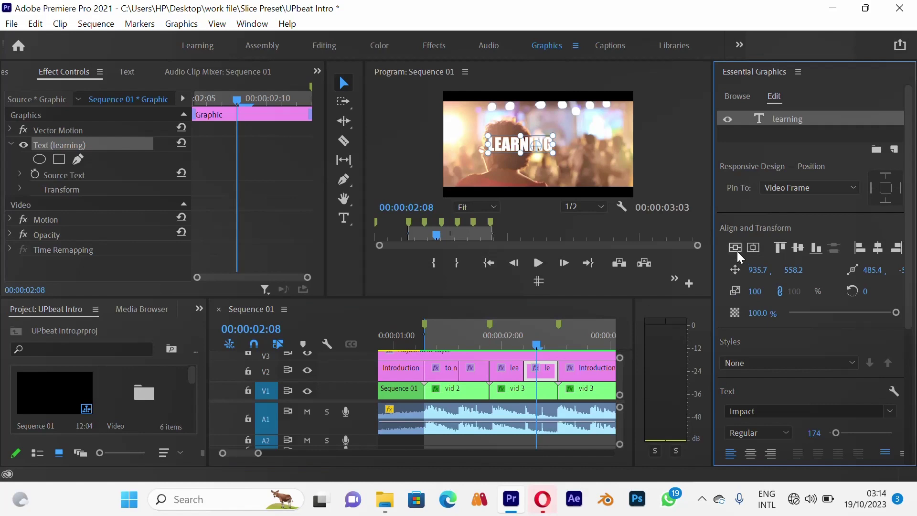
left_click(754, 248)
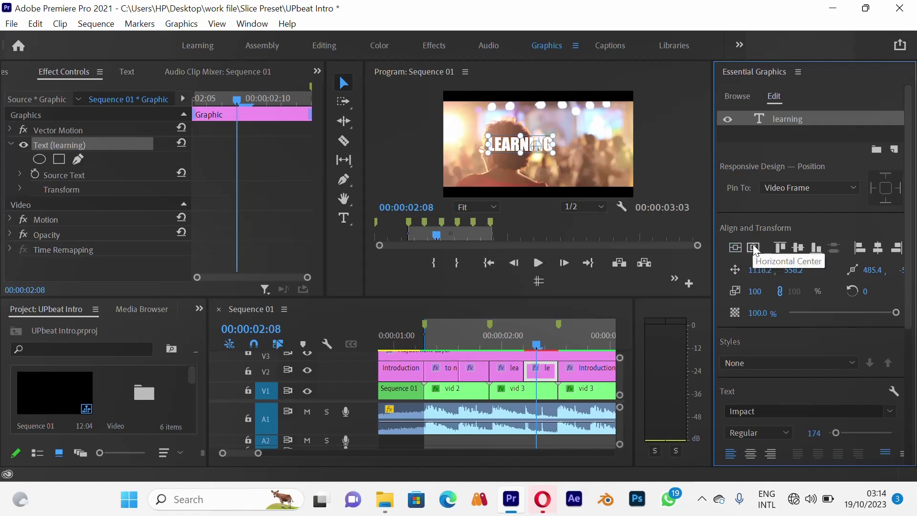
left_click(575, 339)
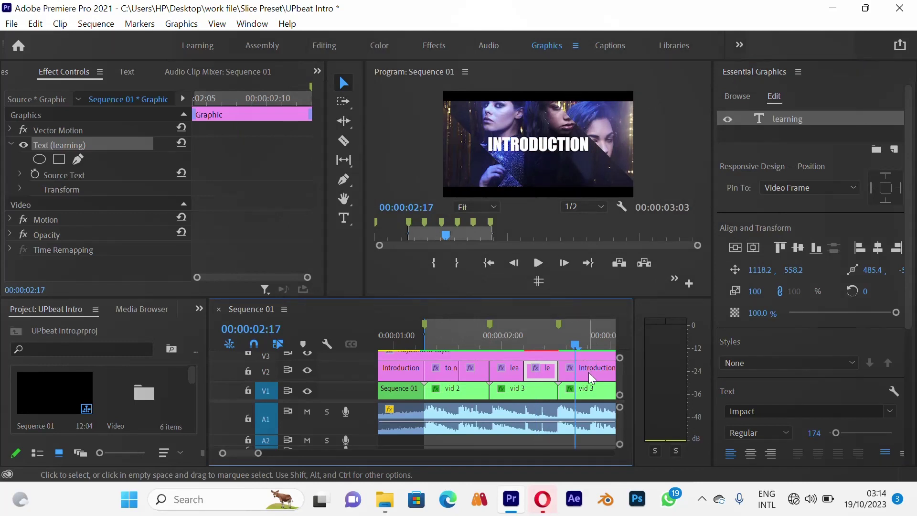
key("h")
left_click_drag(589, 372, 484, 377)
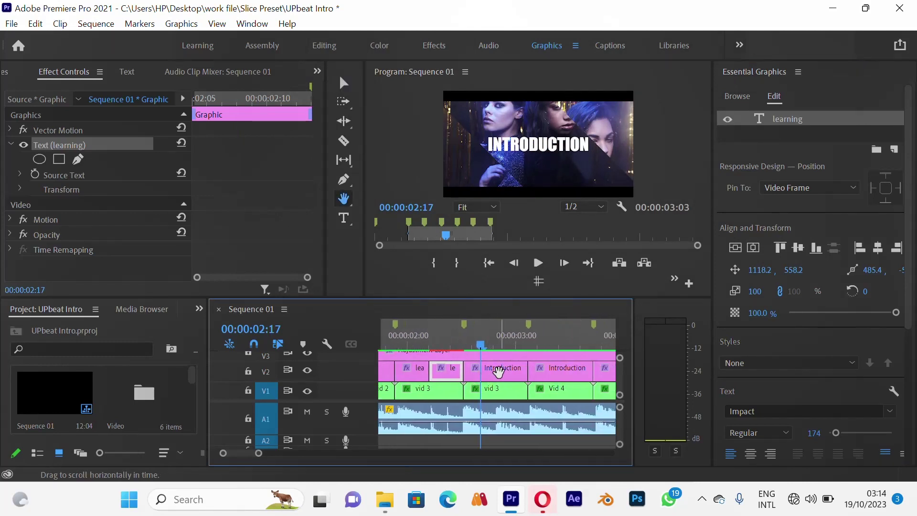
key("v")
left_click(504, 342)
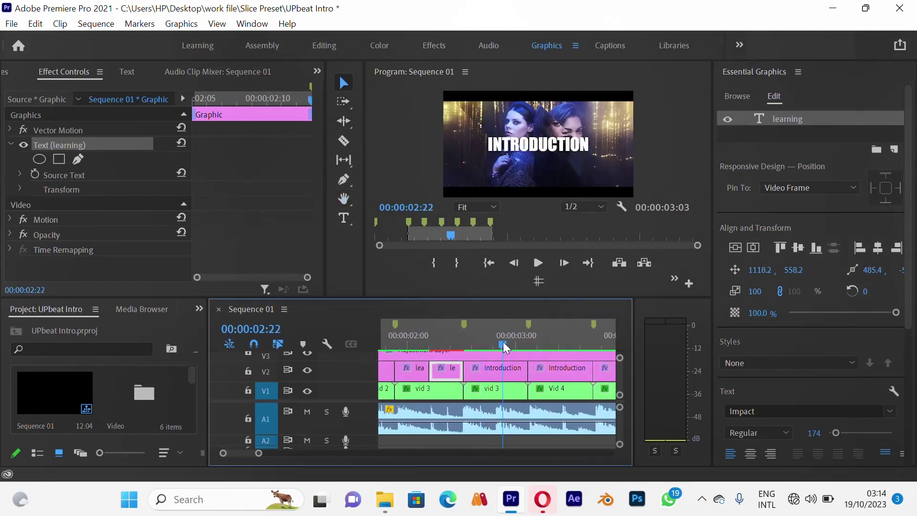
left_click_drag(503, 342, 495, 351)
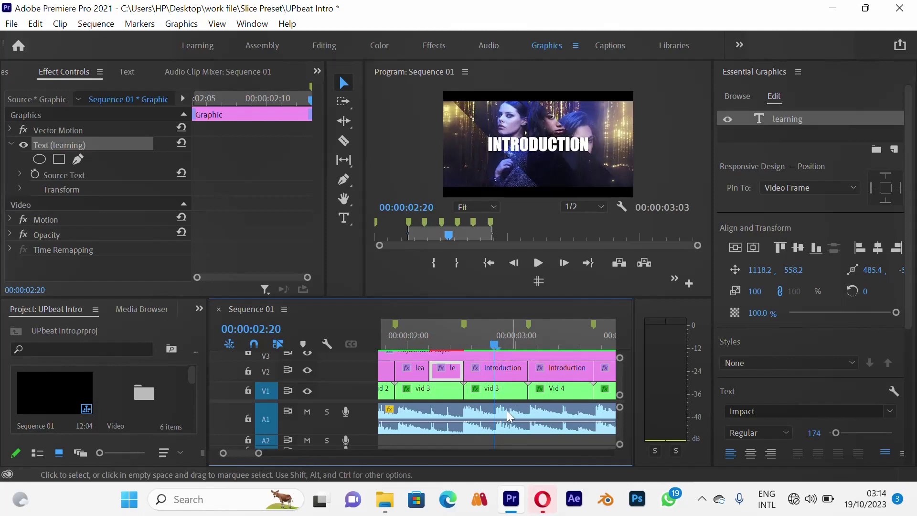
key("c")
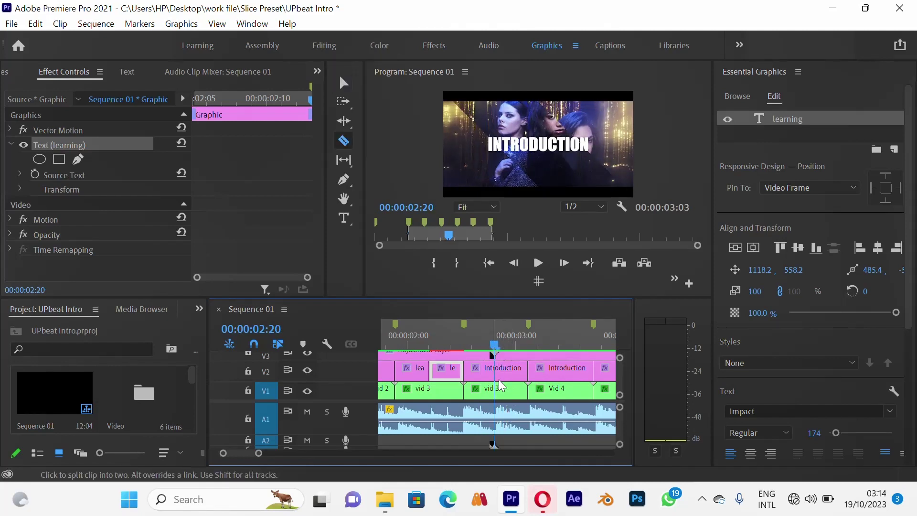
left_click(498, 372)
key("v")
key("Left")
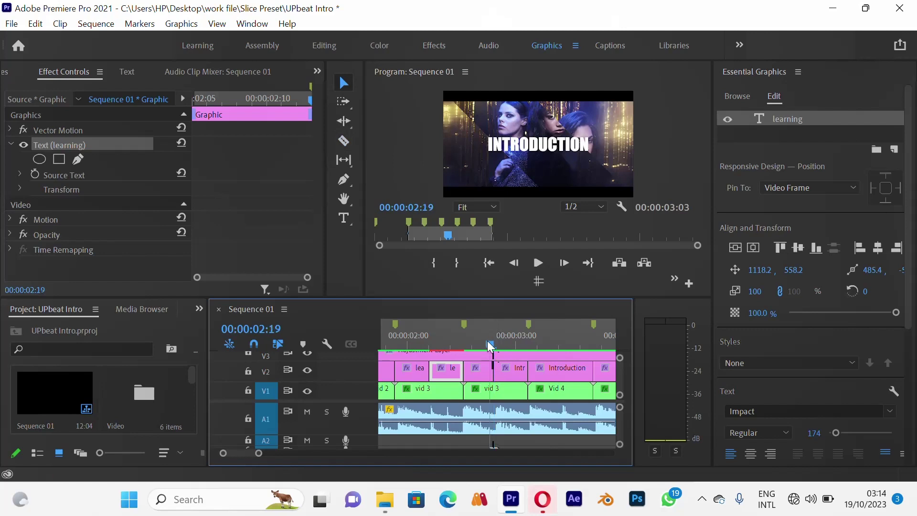
key("ctrl+z")
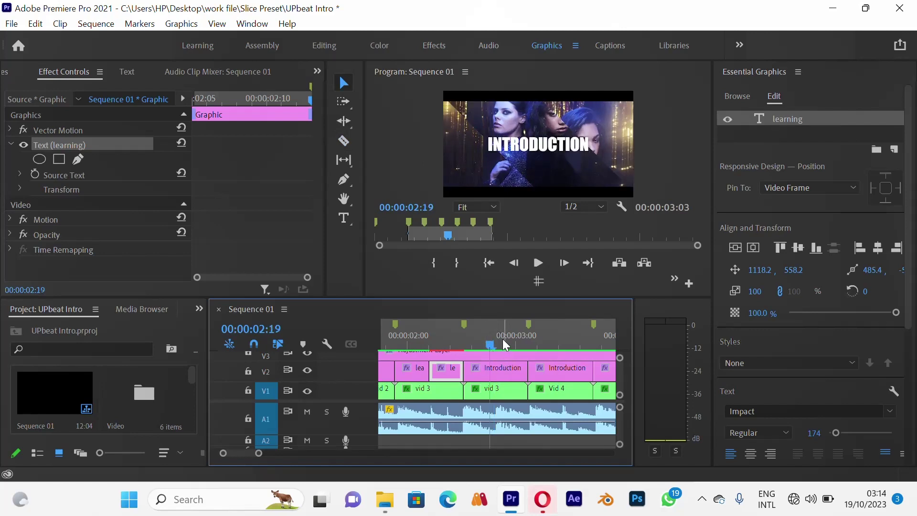
left_click(554, 142)
key("t")
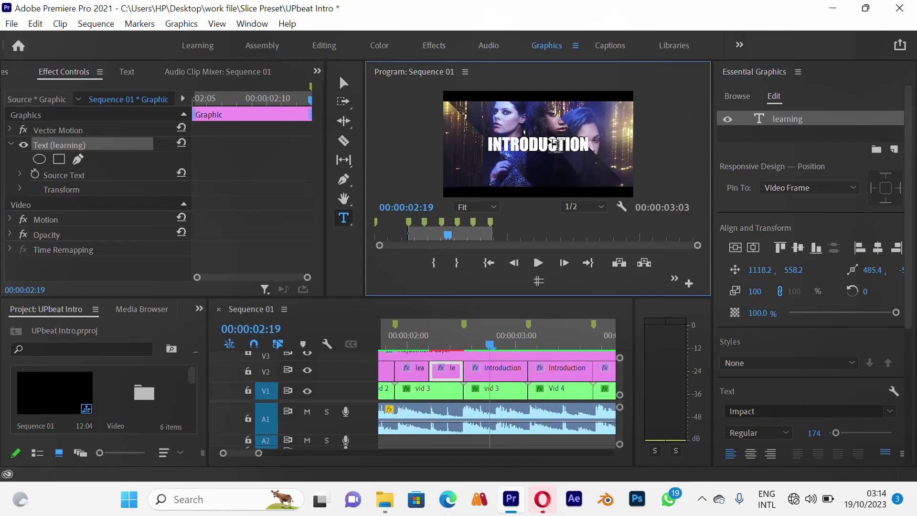
Retype the INTRODUCTION title text as 'growing' and return to the Selection tool
left_click(555, 143)
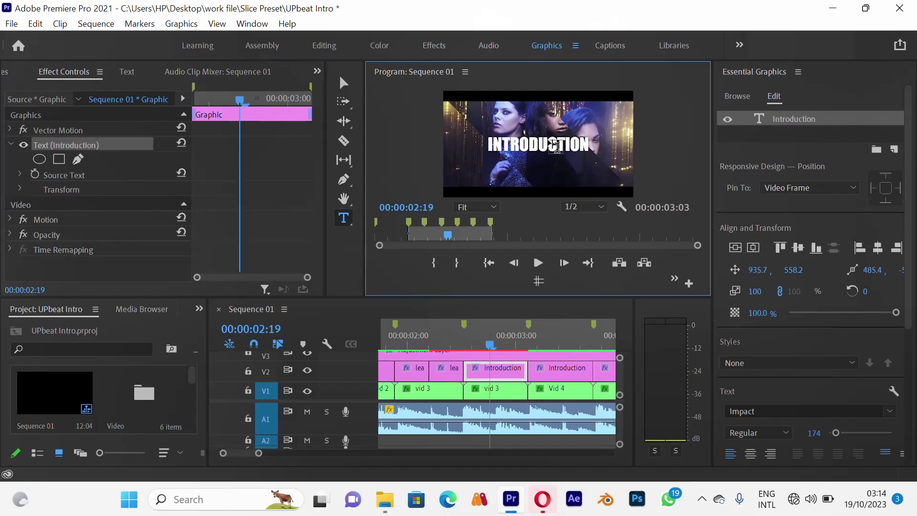
type("g")
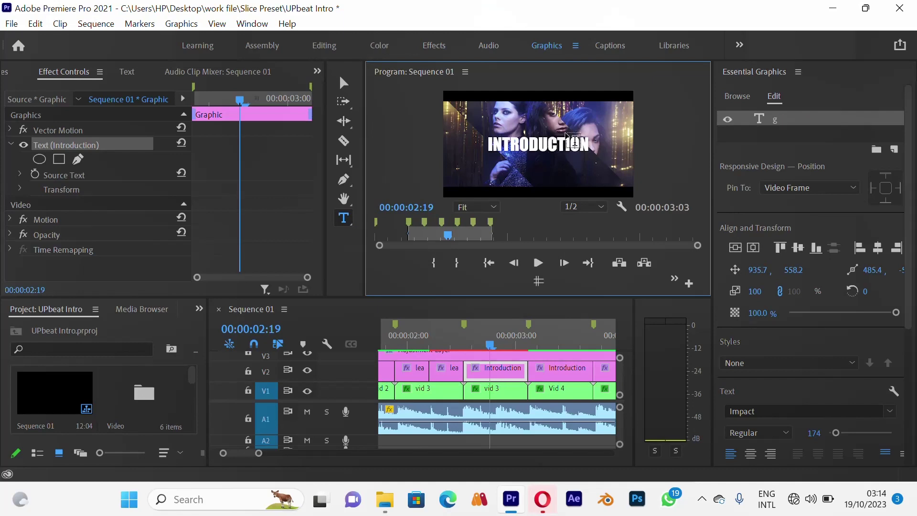
type("rowing")
left_click(343, 84)
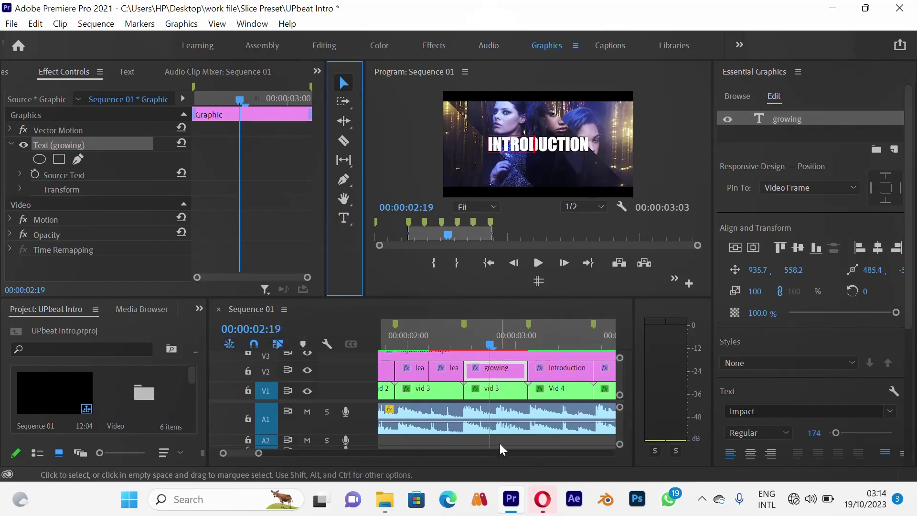
left_click(492, 345)
left_click(493, 345)
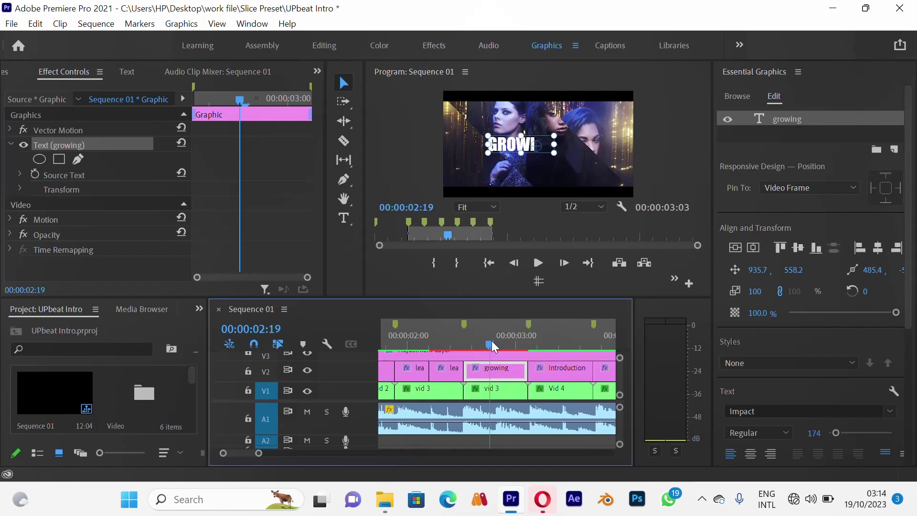
At 00:00:02:20, centre the growing title horizontally in the frame
left_click_drag(492, 342, 495, 342)
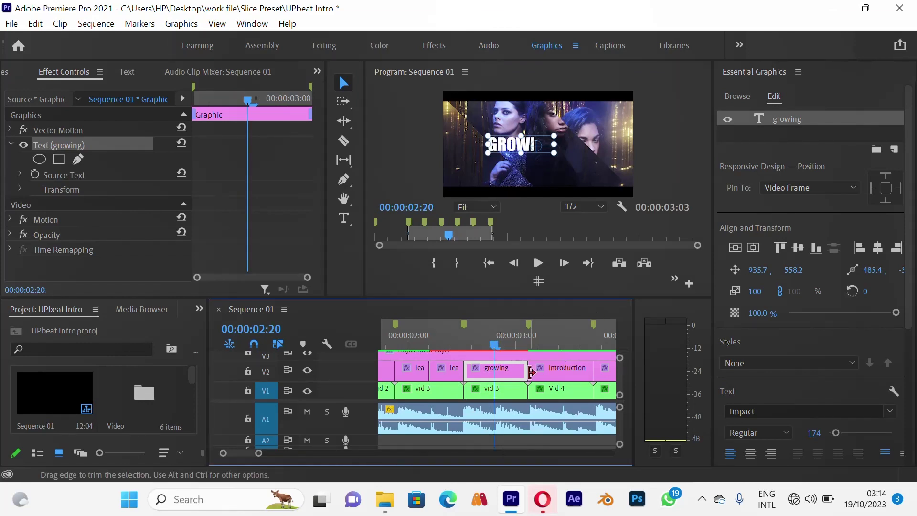
left_click(737, 247)
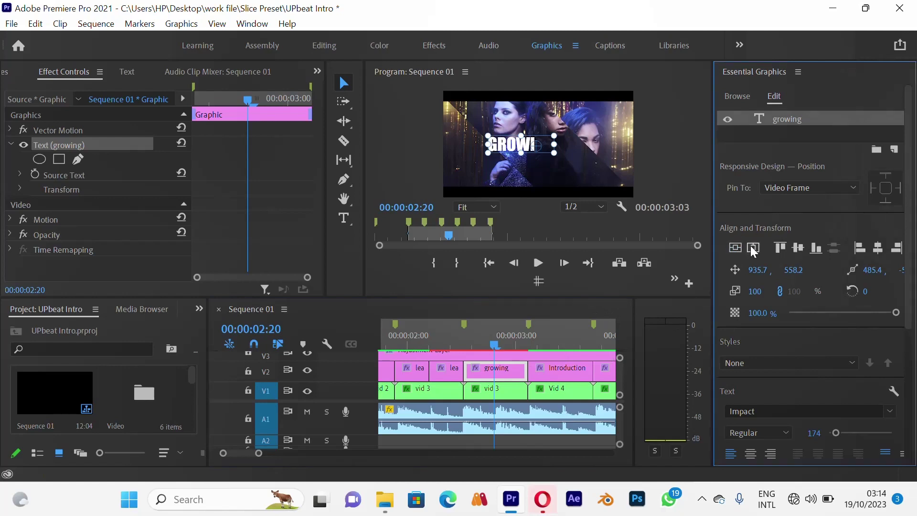
left_click(753, 249)
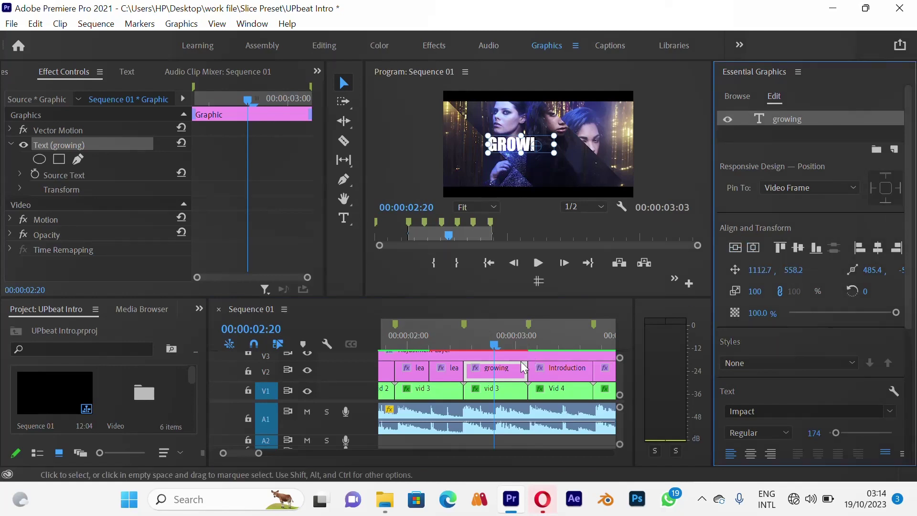
Split the growing clip at the playhead, then return the playhead to 00:00:02:18
left_click(495, 371)
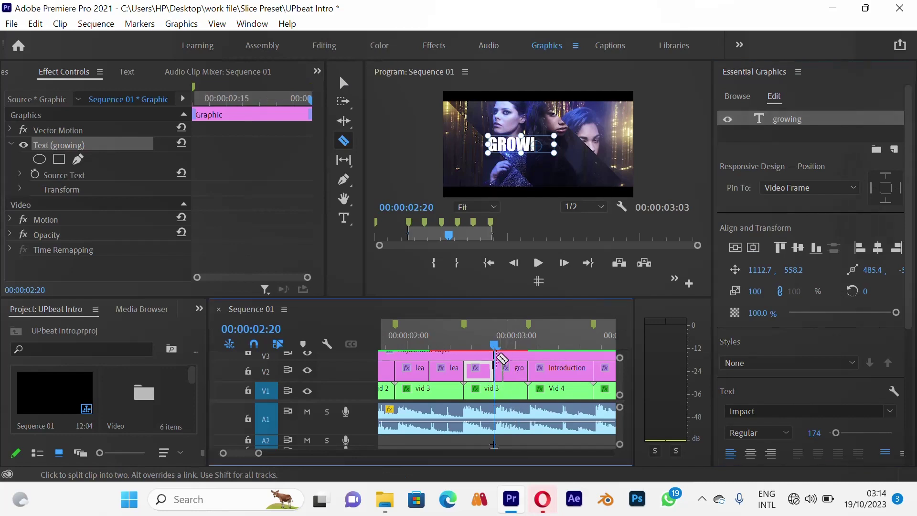
key("v")
left_click_drag(494, 345, 486, 349)
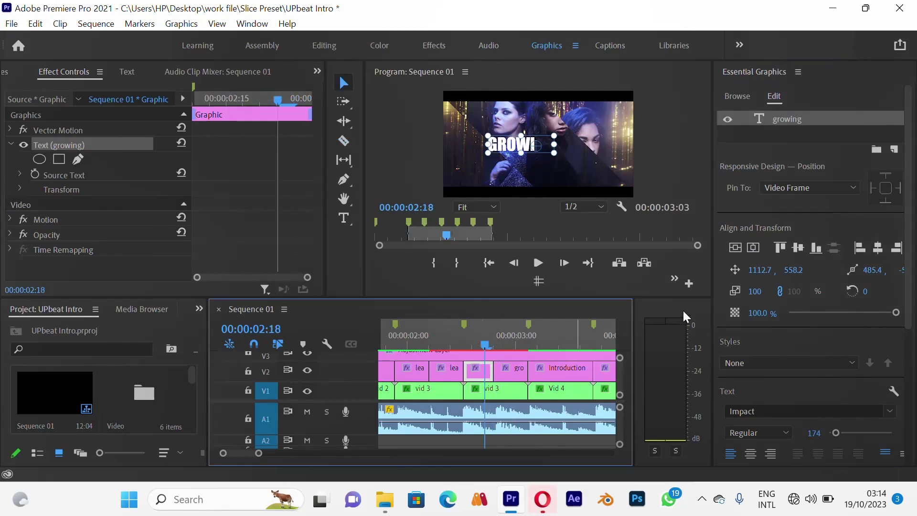
Scale the growing title to 200 and re-centre it in the frame
left_click(756, 291)
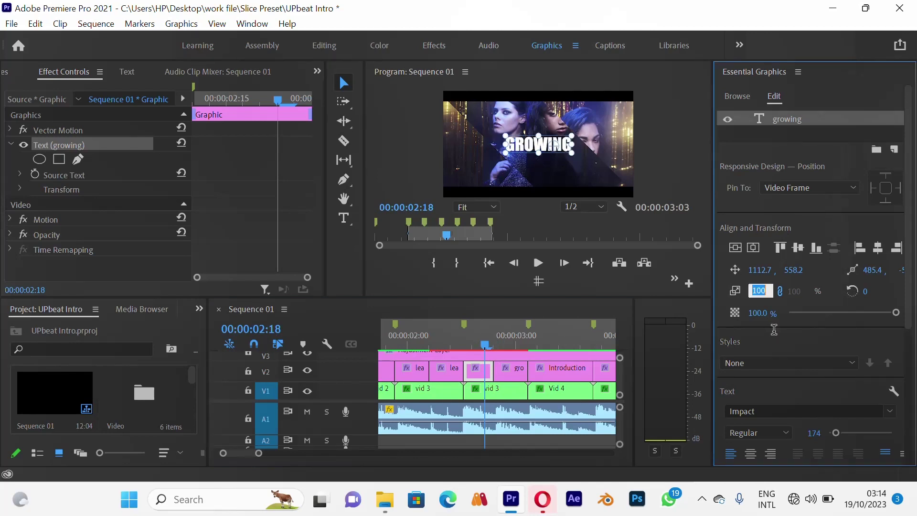
type("200")
key("Return")
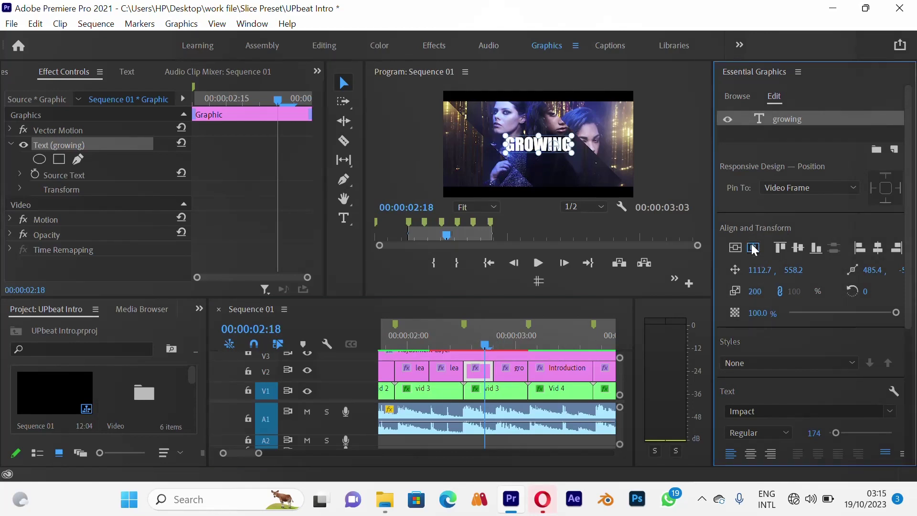
left_click(737, 247)
Razor the V2 Introduction clip at 00:00:03:11, then return the playhead to 00:00:03:10
left_click(558, 337)
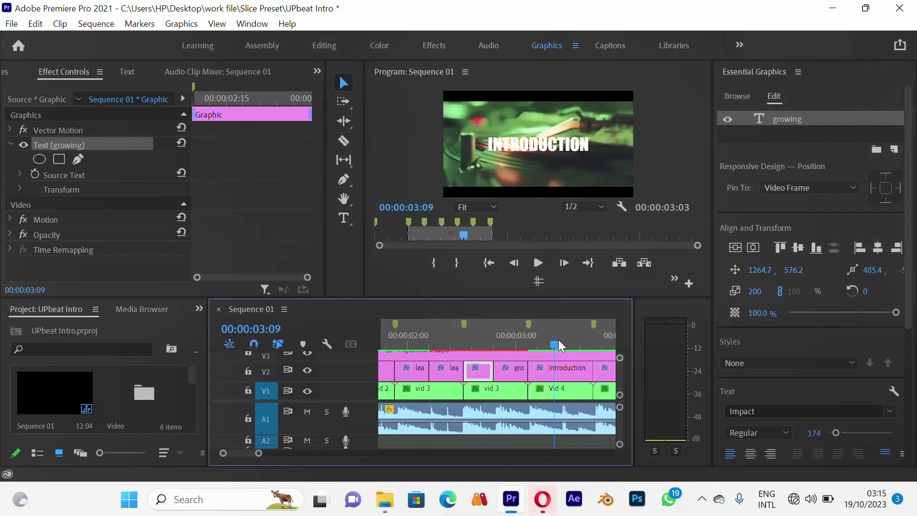
left_click_drag(558, 339, 560, 340)
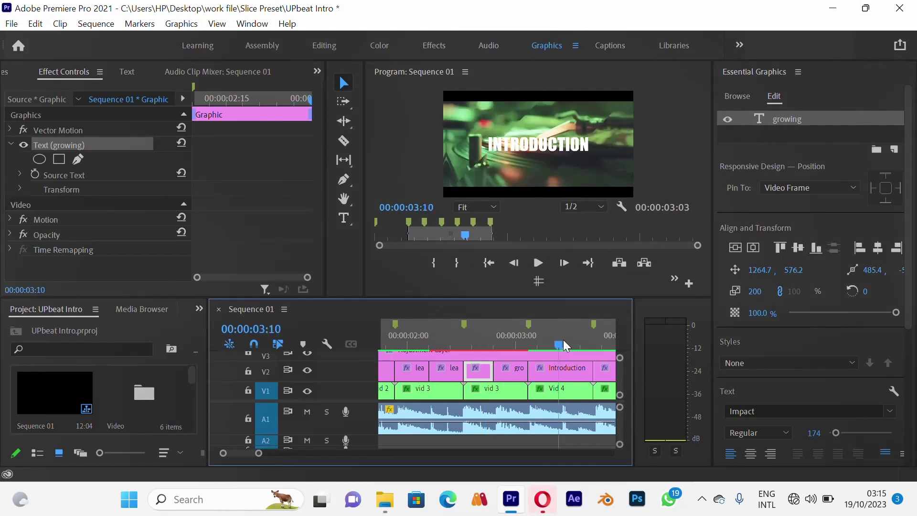
left_click(563, 339)
key("c")
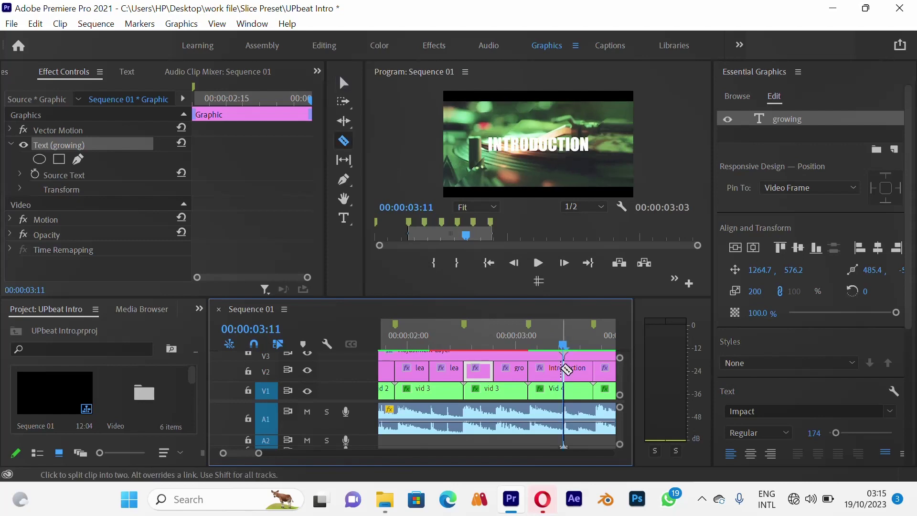
left_click(563, 371)
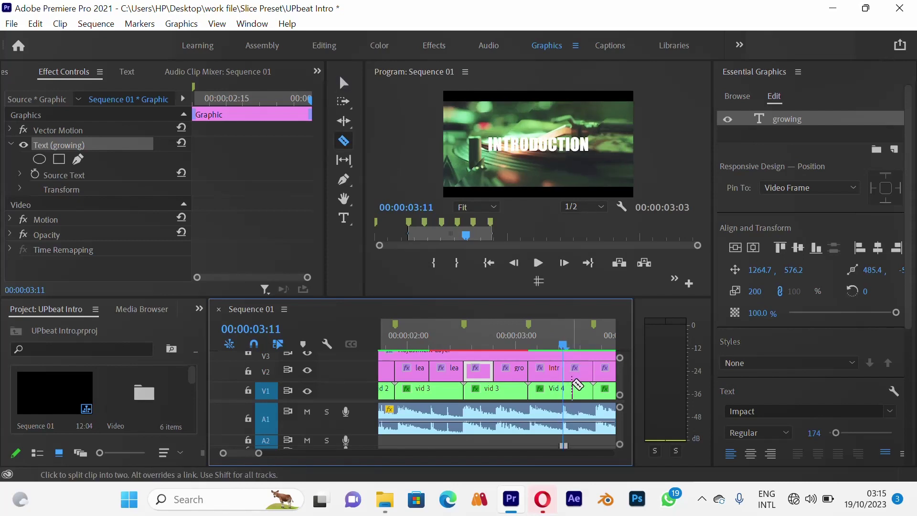
key("v")
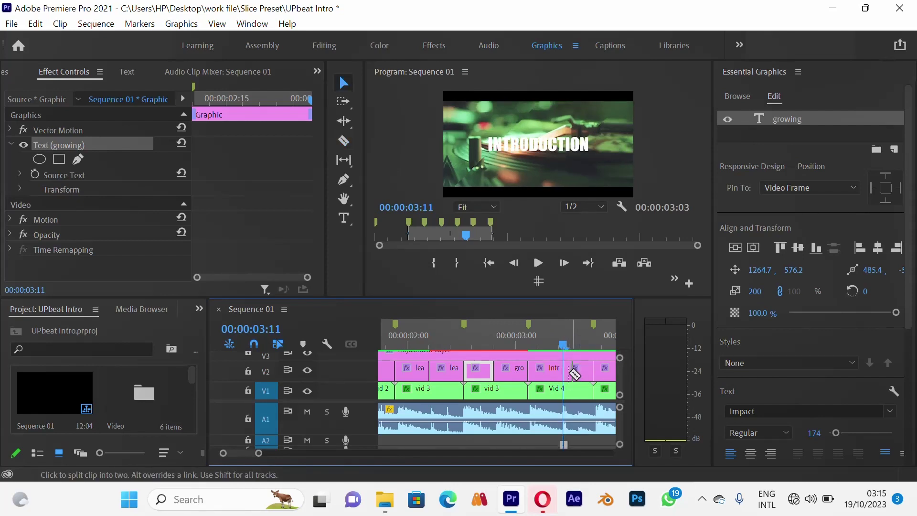
left_click(560, 341)
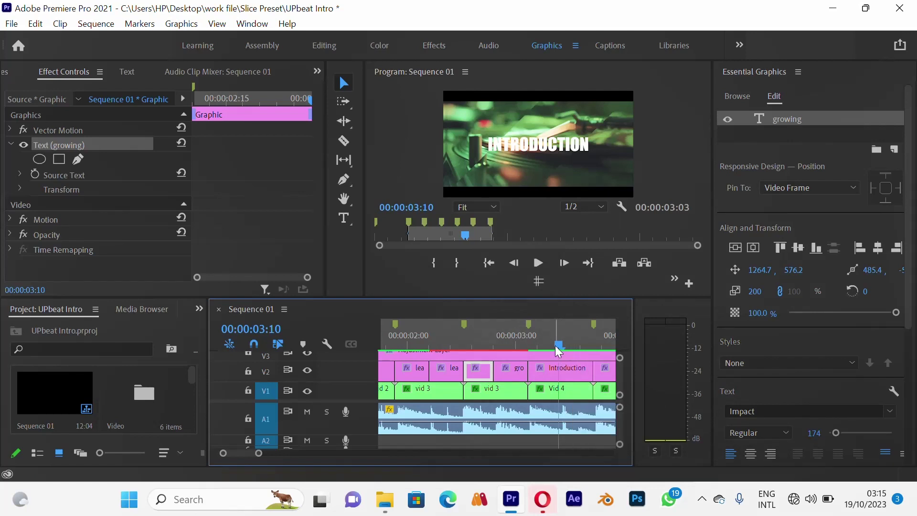
Retype the Introduction title as 'innovating' and centre it horizontally in the frame
left_click(573, 375)
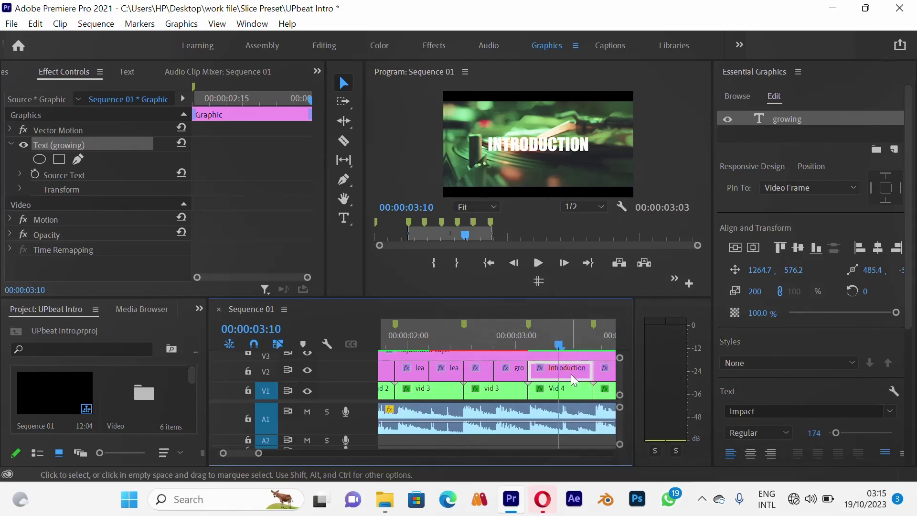
double_click(563, 143)
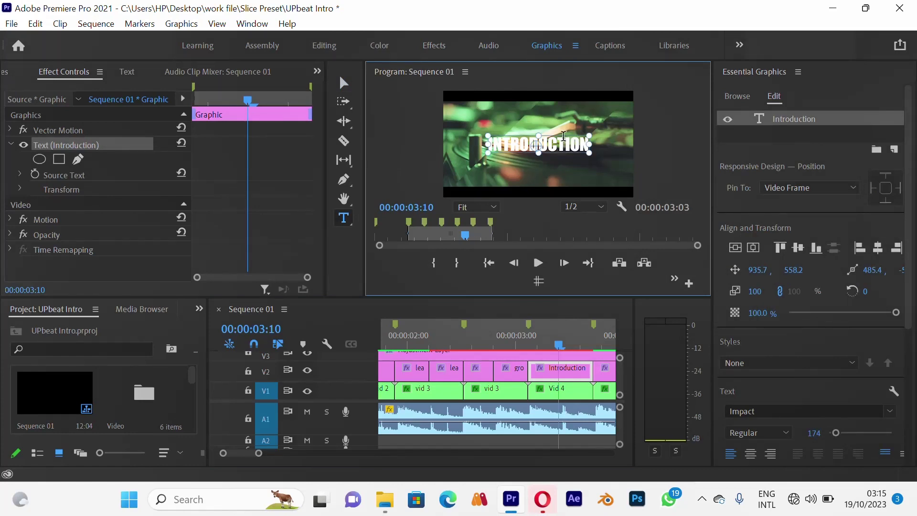
left_click(564, 136)
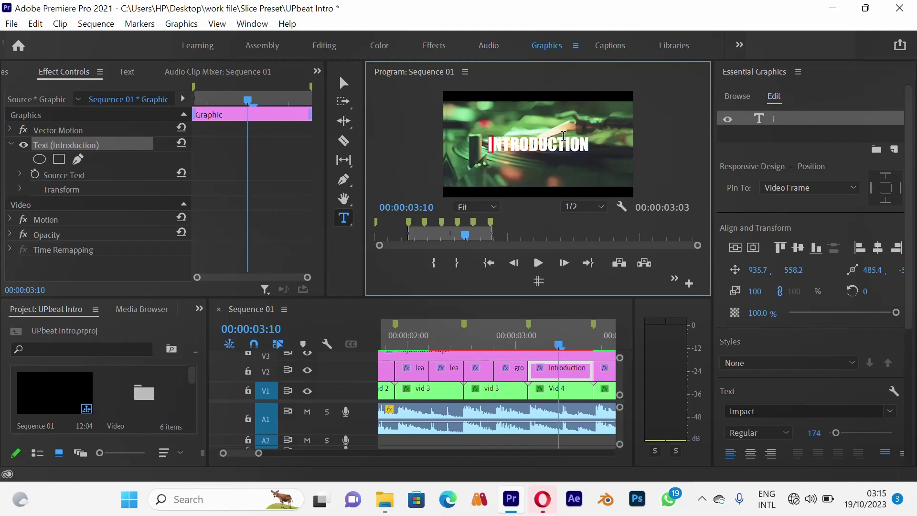
type("innovating")
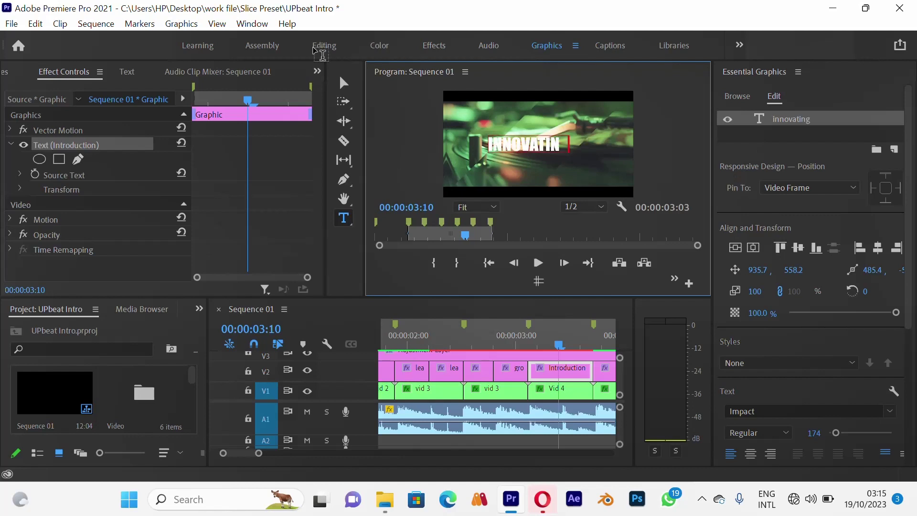
left_click(345, 83)
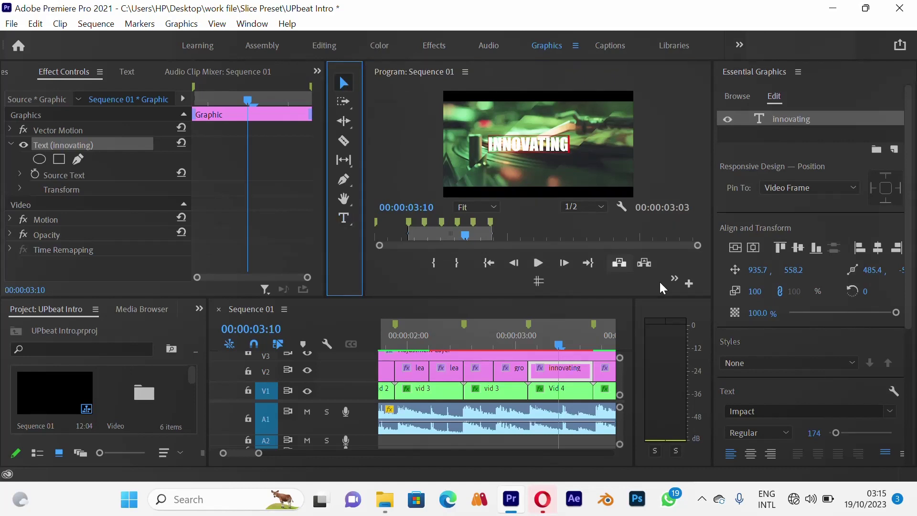
left_click(753, 250)
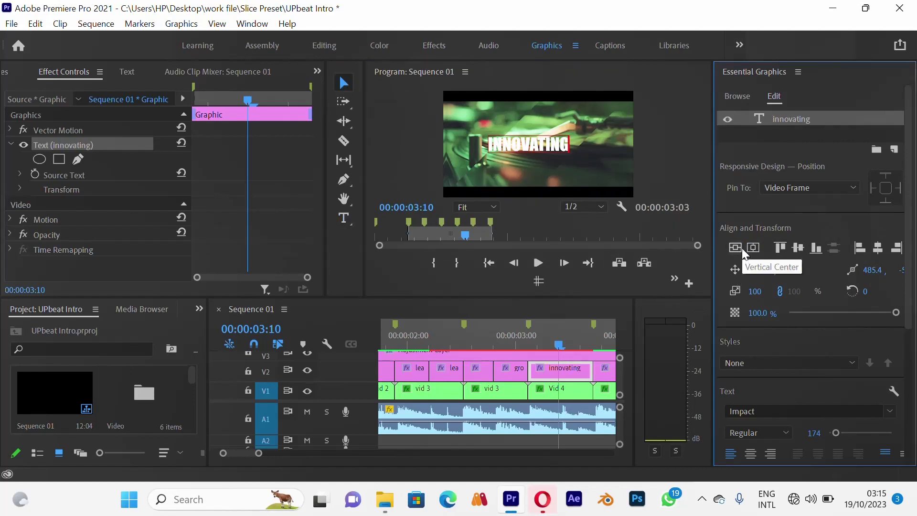
left_click(741, 248)
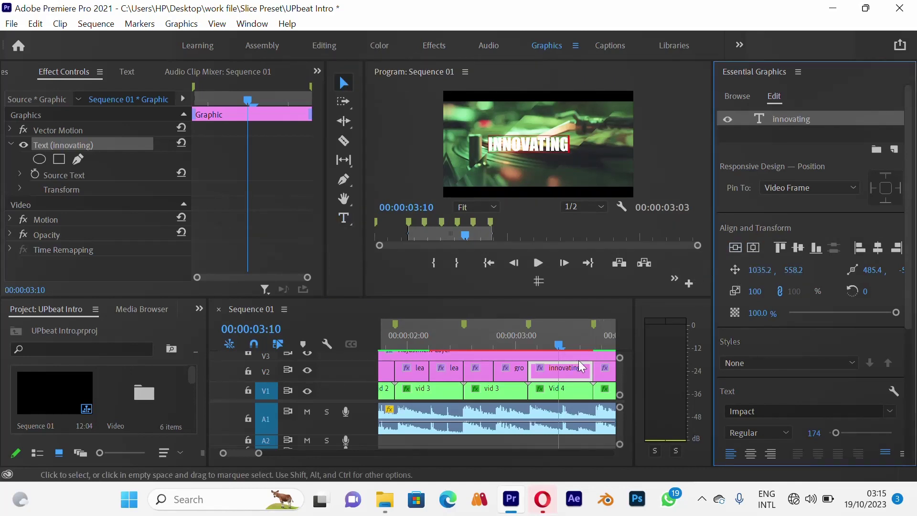
Razor the innovating clip at 00:00:03:10
key("c")
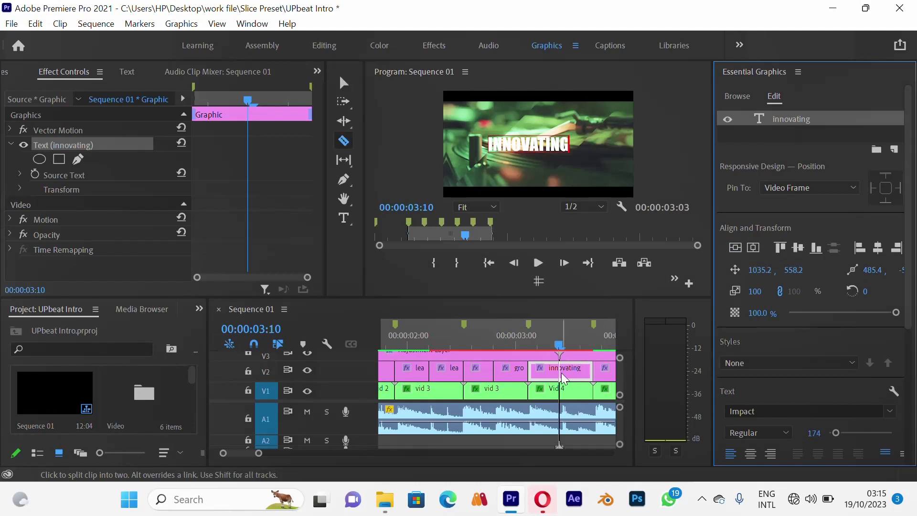
left_click(564, 380)
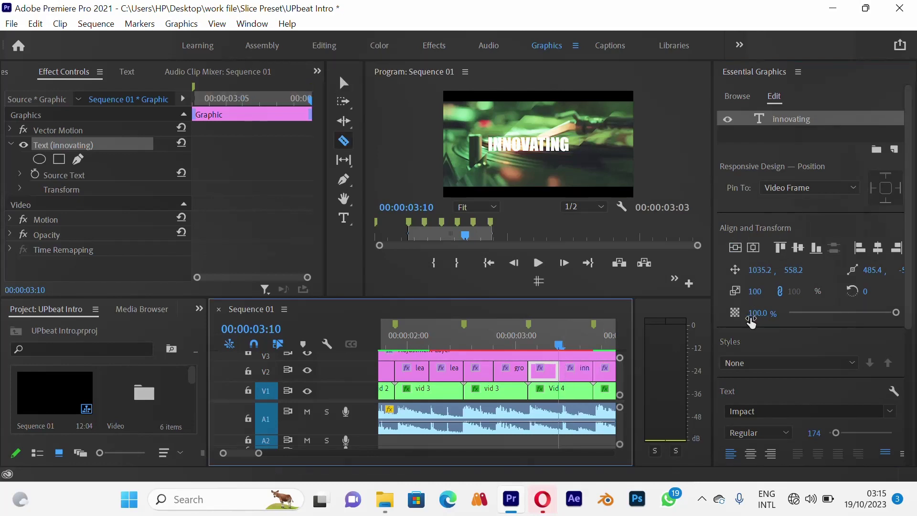
scroll(747, 353, "down", 1)
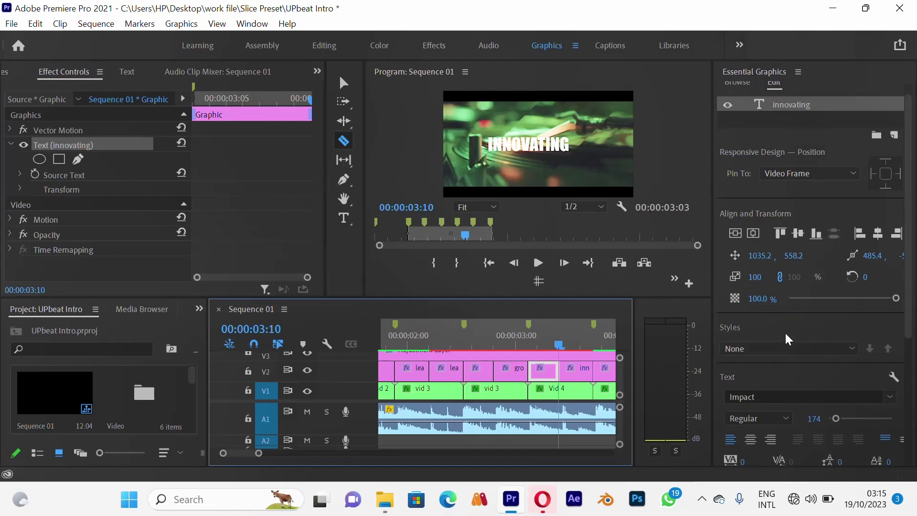
scroll(775, 350, "down", 2)
Set the INNOVATING text tracking to 200 in Essential Graphics
left_click(744, 405)
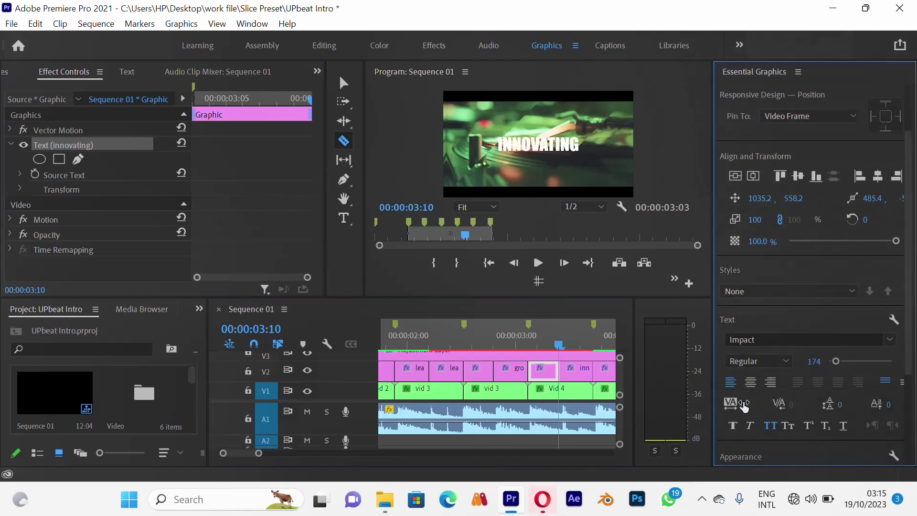
type("200")
key("Return")
Pan to the later clips and select the remaining Introduction title clip
key("h")
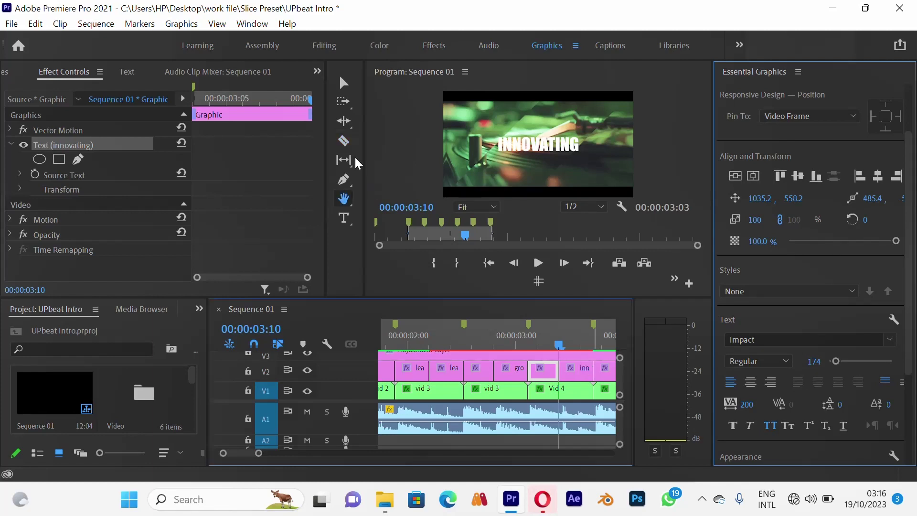
left_click_drag(598, 389, 536, 387)
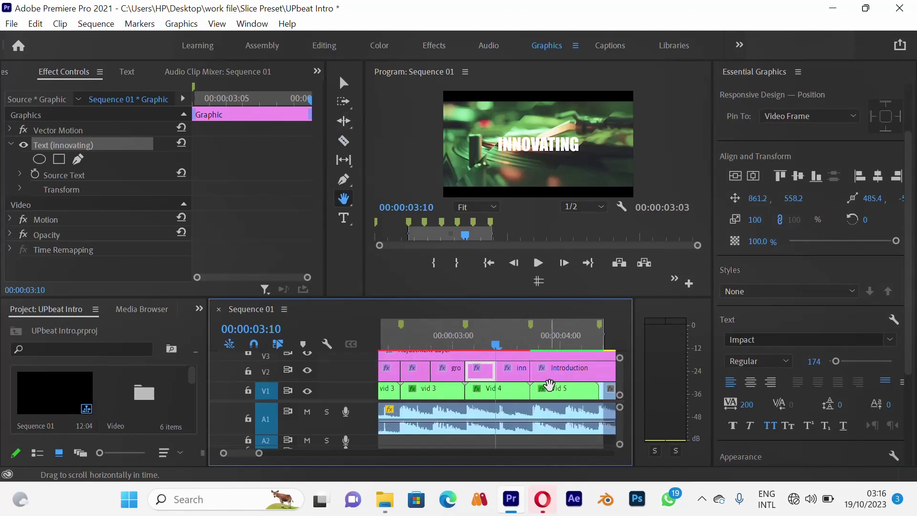
key("c")
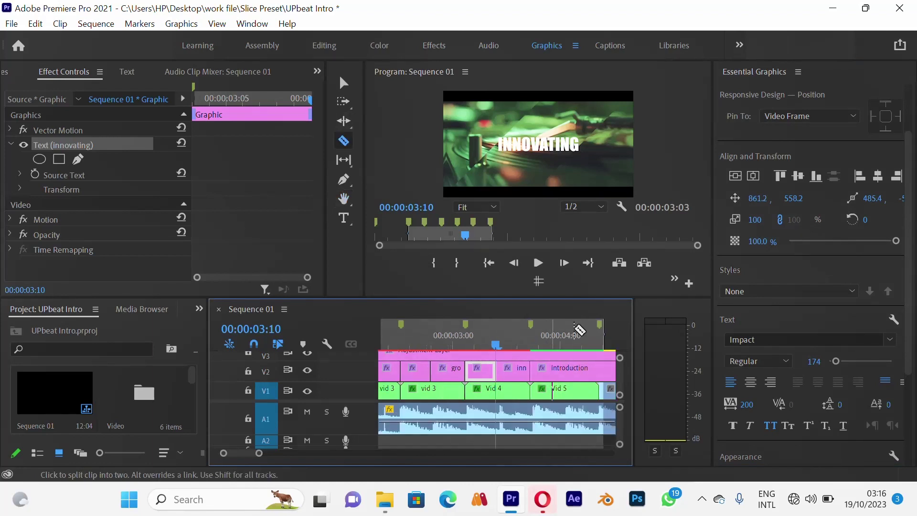
key("v")
left_click(578, 369)
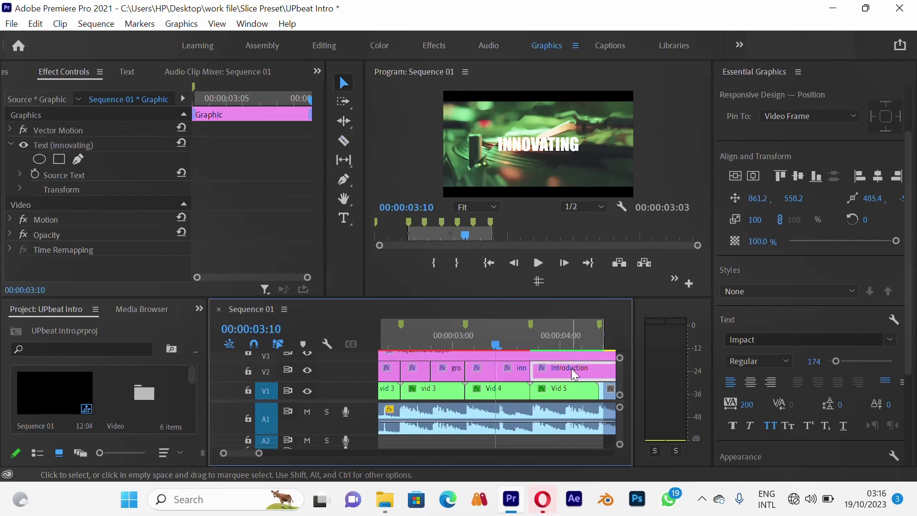
left_click(569, 346)
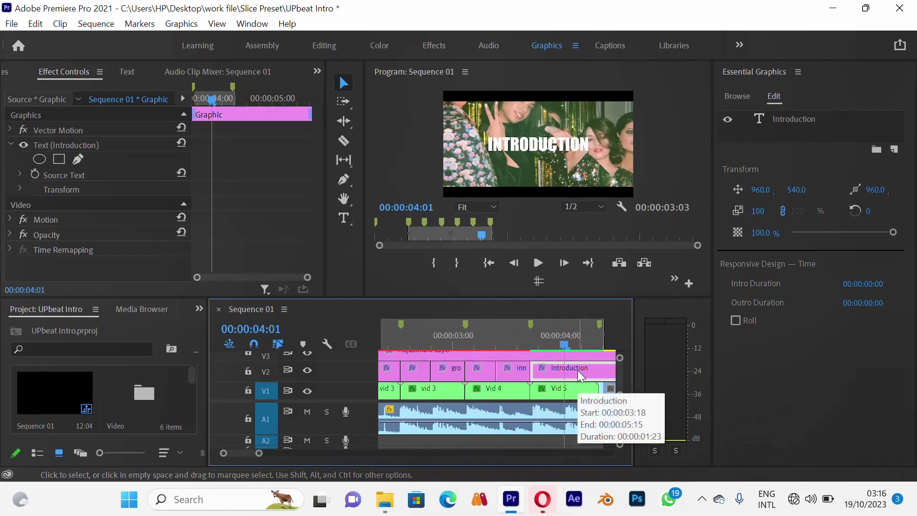
Retype the Introduction title text as 'thank you'
double_click(549, 147)
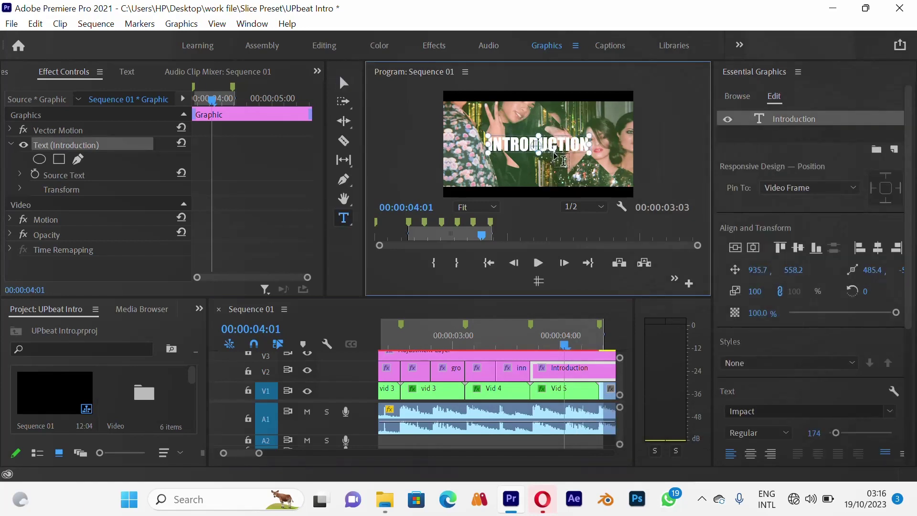
type("thank you")
left_click(344, 83)
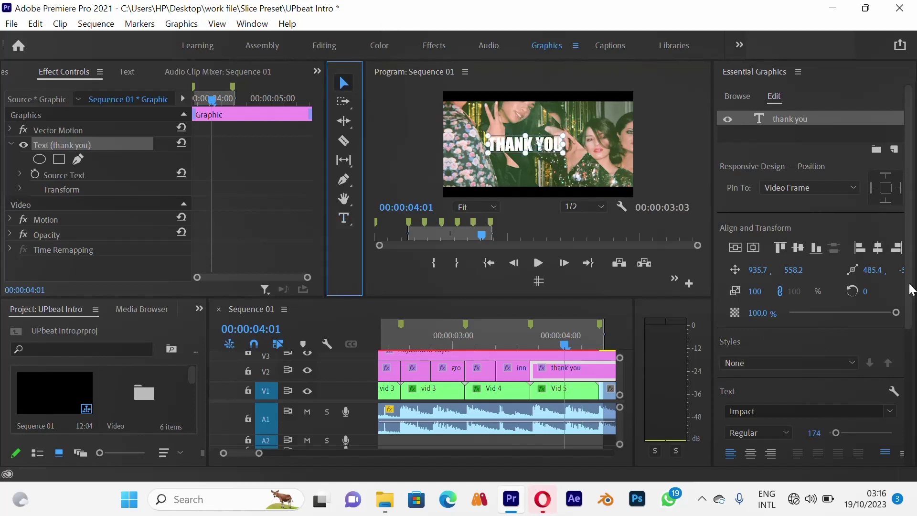
Set the THANK YOU text tracking to 0
left_click_drag(910, 290, 910, 361)
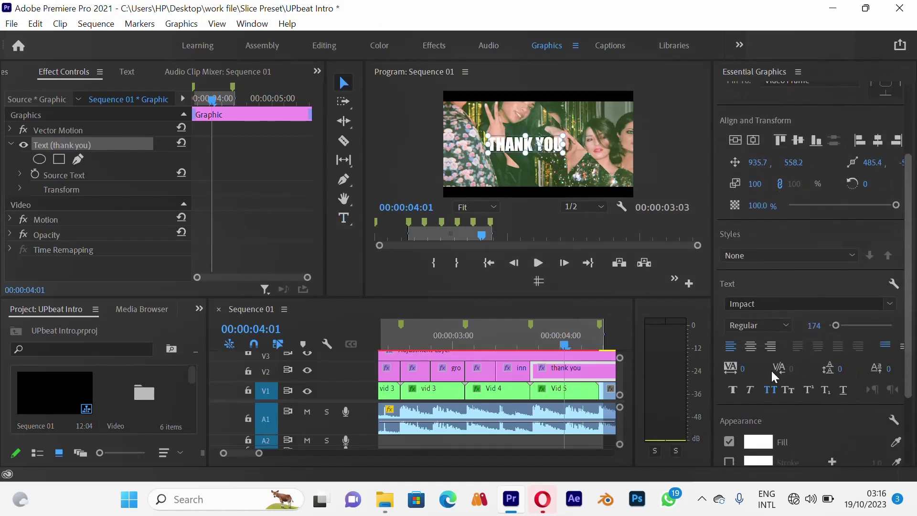
left_click(759, 375)
left_click(748, 372)
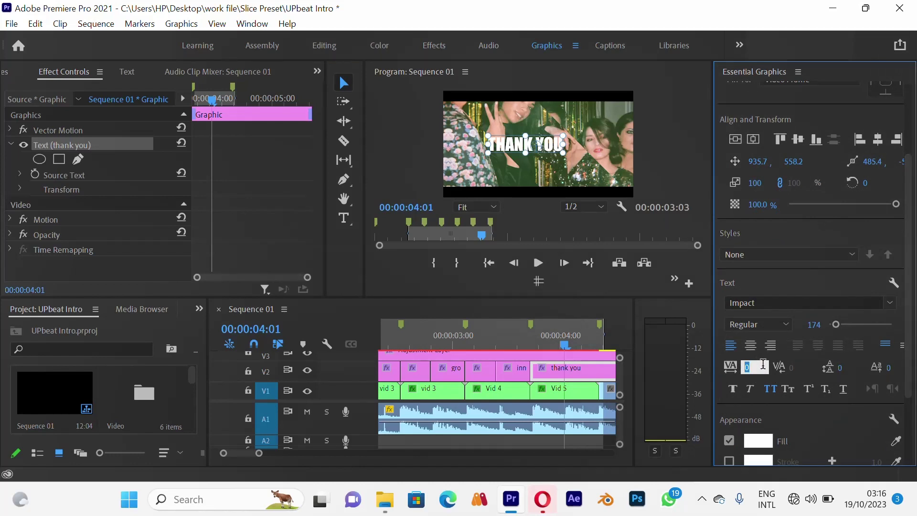
type("2")
key("BackSpace")
type("0")
key("Return")
Razor the thank you clip at the playhead
key("c")
left_click(566, 372)
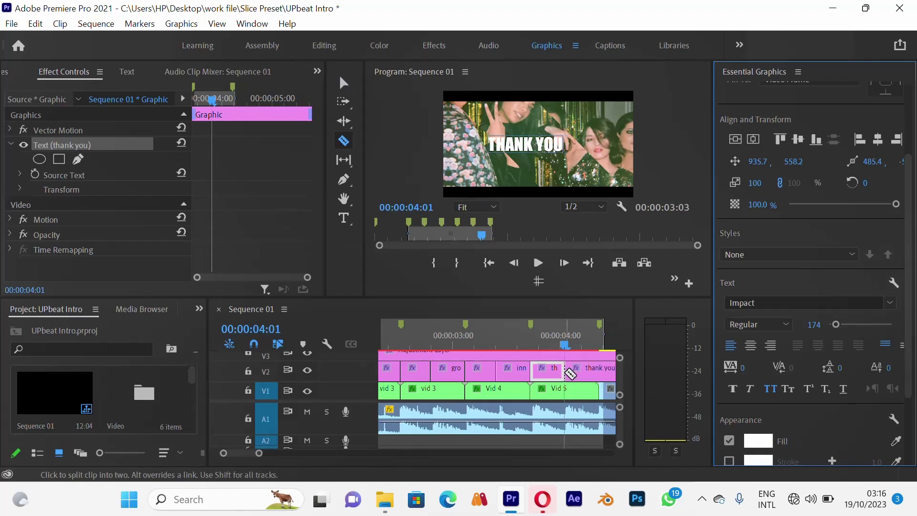
key("v")
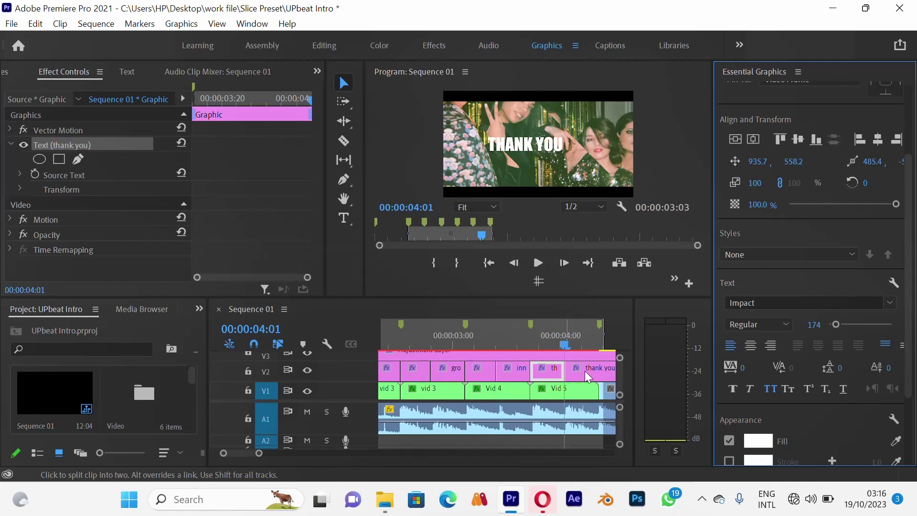
Undo the split, centre THANK YOU horizontally, and split its clip again at the playhead
key("ctrl+z")
left_click(753, 140)
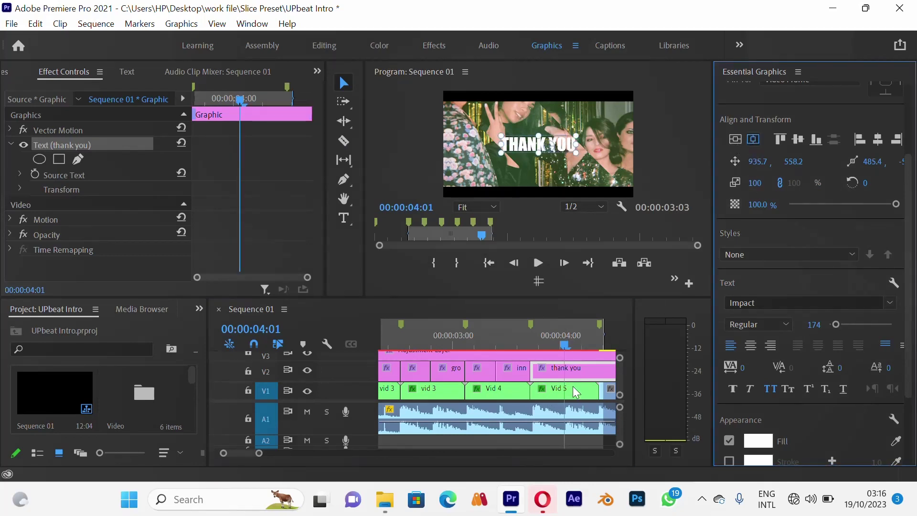
key("c")
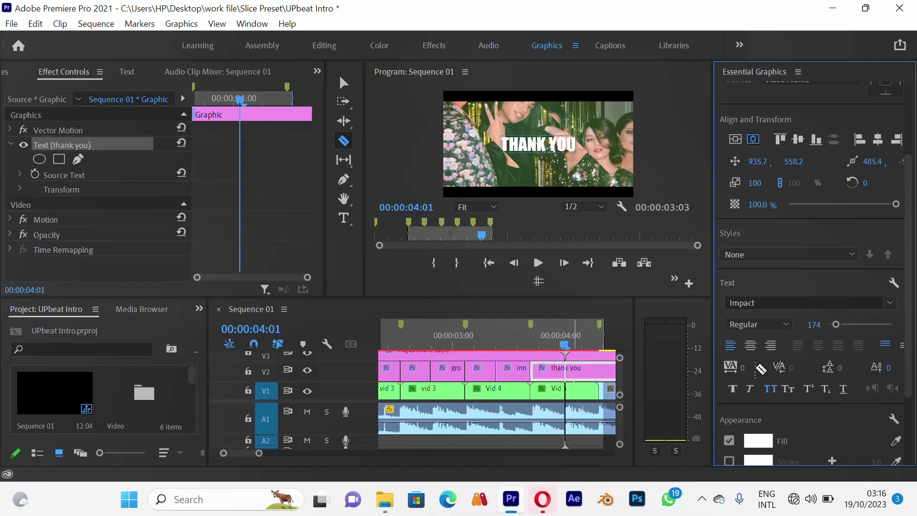
left_click(558, 375)
key("v")
Set THANK YOU tracking to 200 and undo the accidental position change
left_click(742, 369)
type("200")
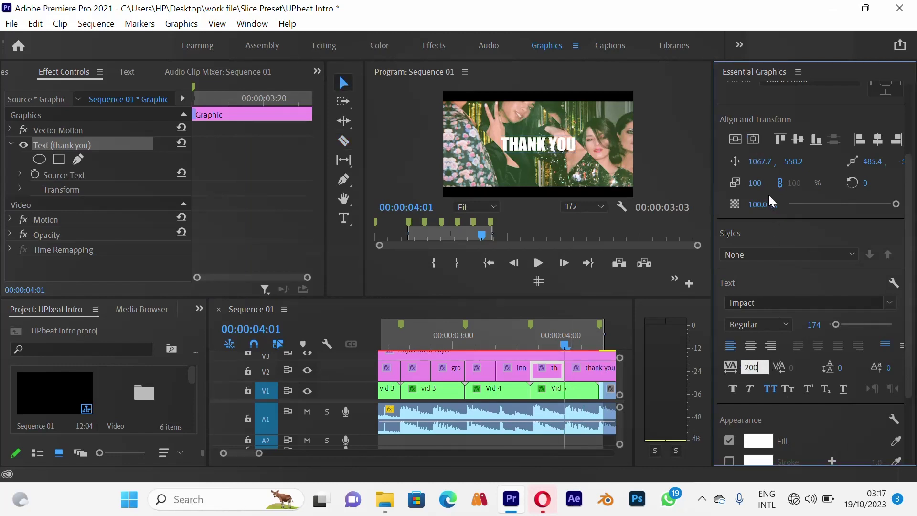
left_click(755, 141)
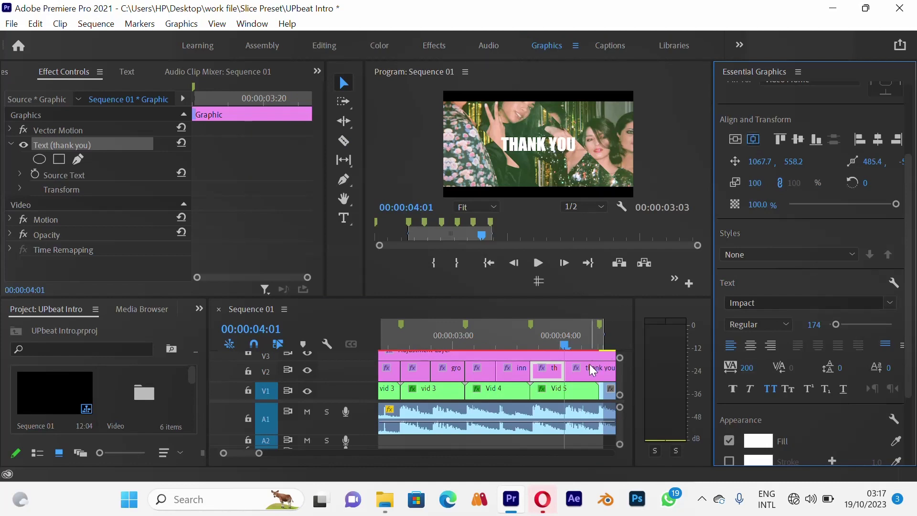
key("ctrl+z")
key("minus")
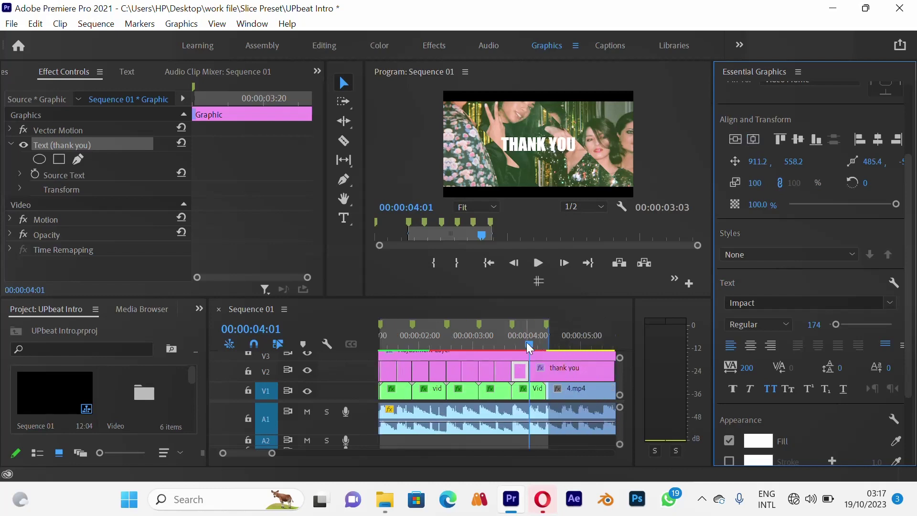
Return the playhead to the sequence start and save the UPbeat Intro project with Ctrl+S
left_click_drag(399, 343, 347, 345)
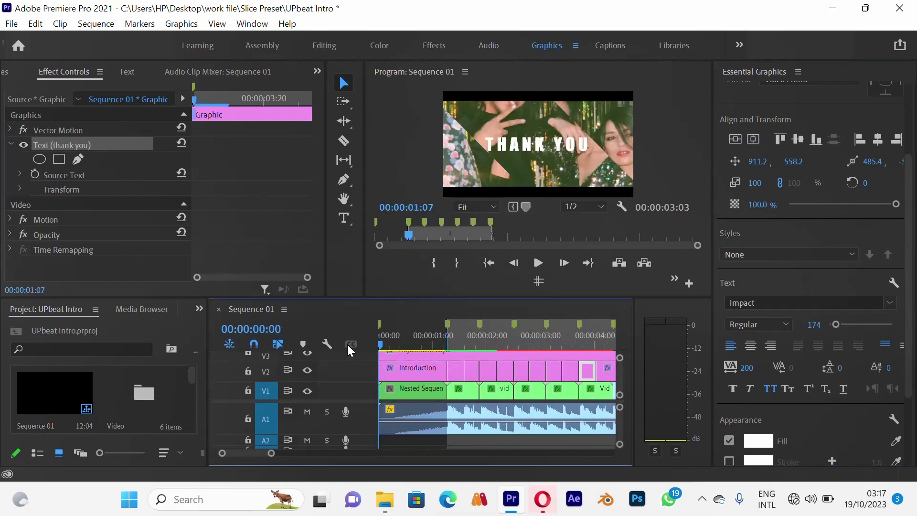
key("minus")
key("minus")
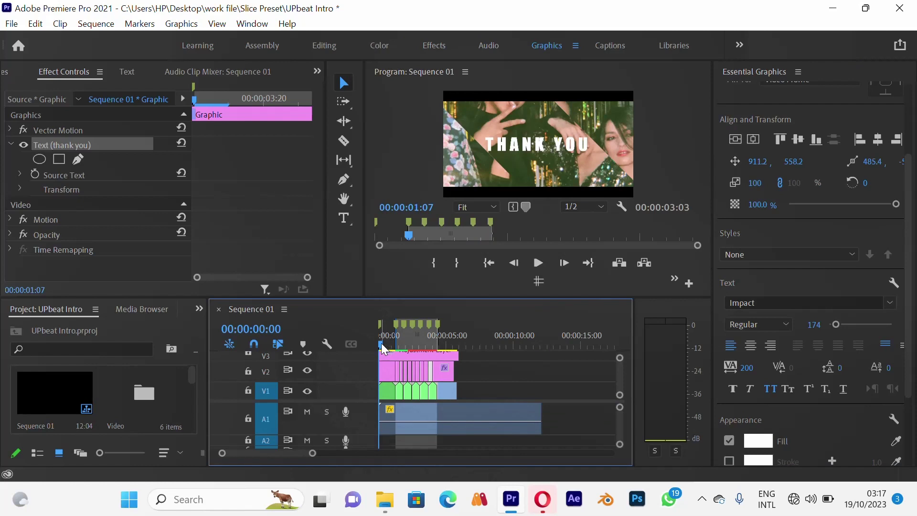
key("equal")
key("equal")
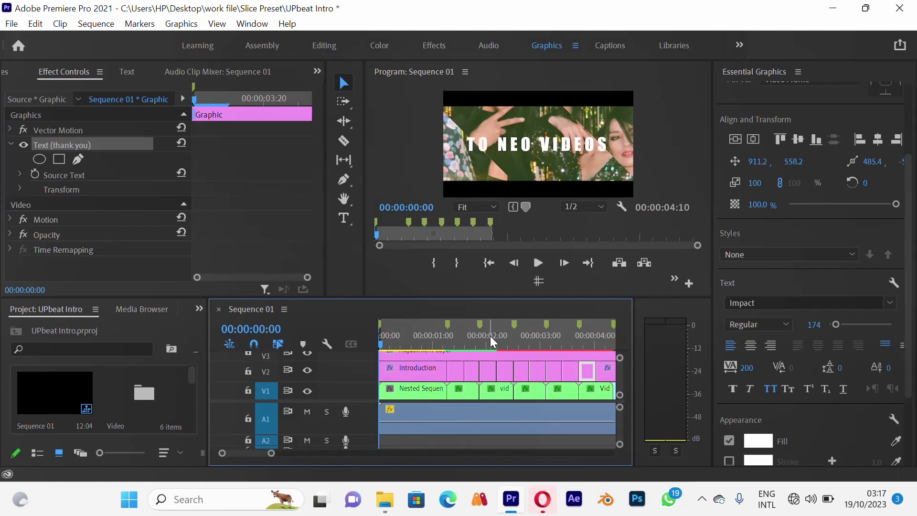
key("minus")
key("minus")
key("equal")
key("equal")
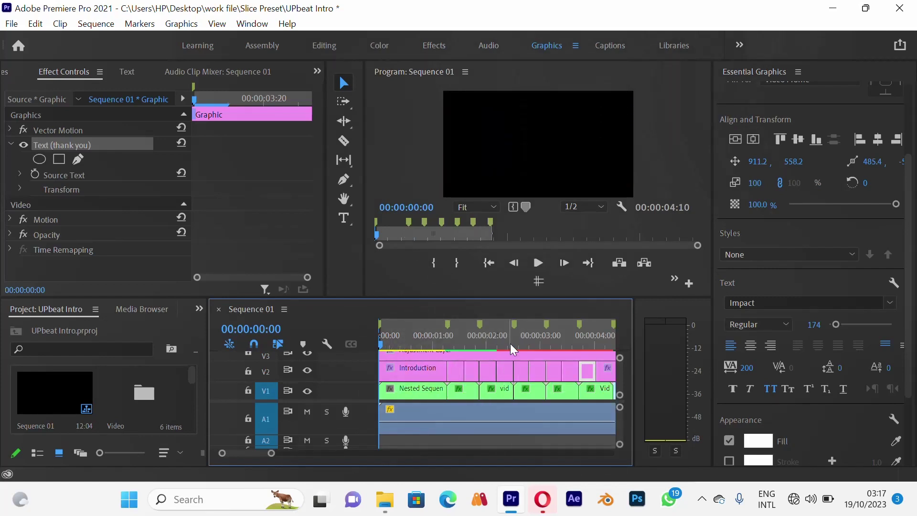
key("ctrl+s")
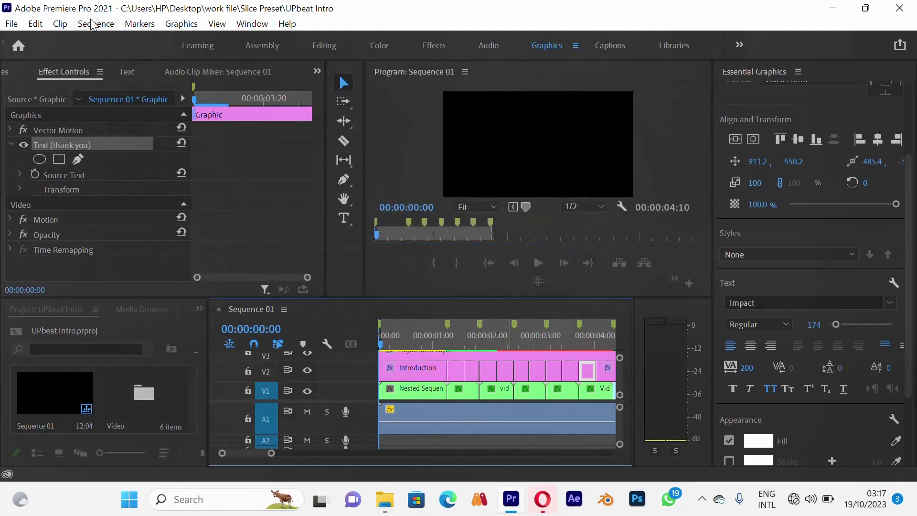
Render the whole sequence with Sequence > Render In to Out
left_click(93, 24)
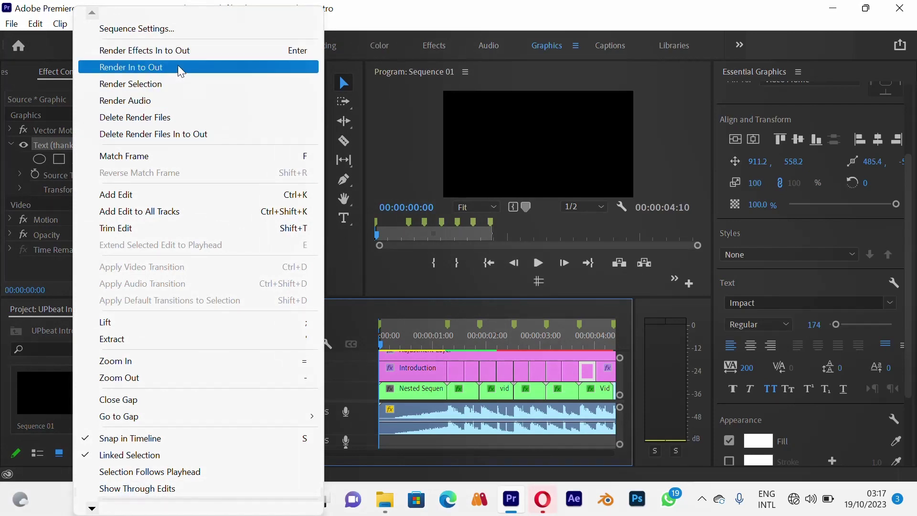
left_click(177, 67)
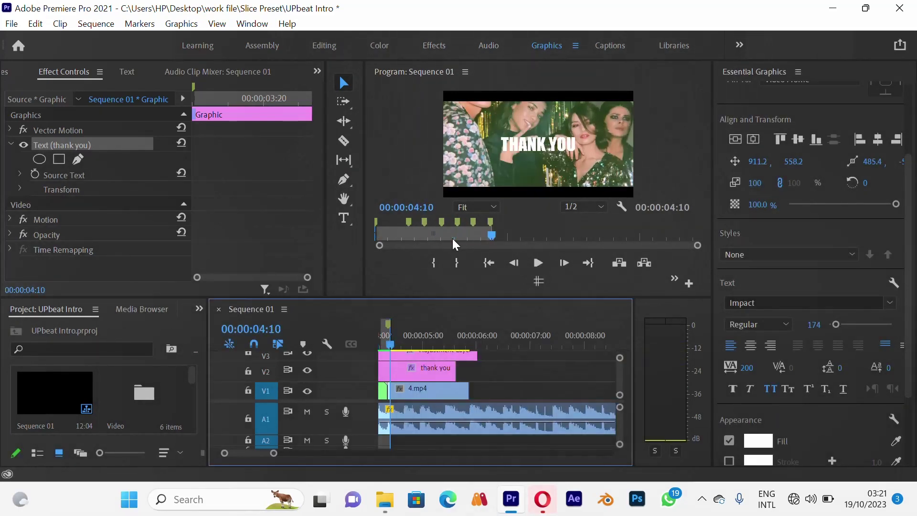
key("space")
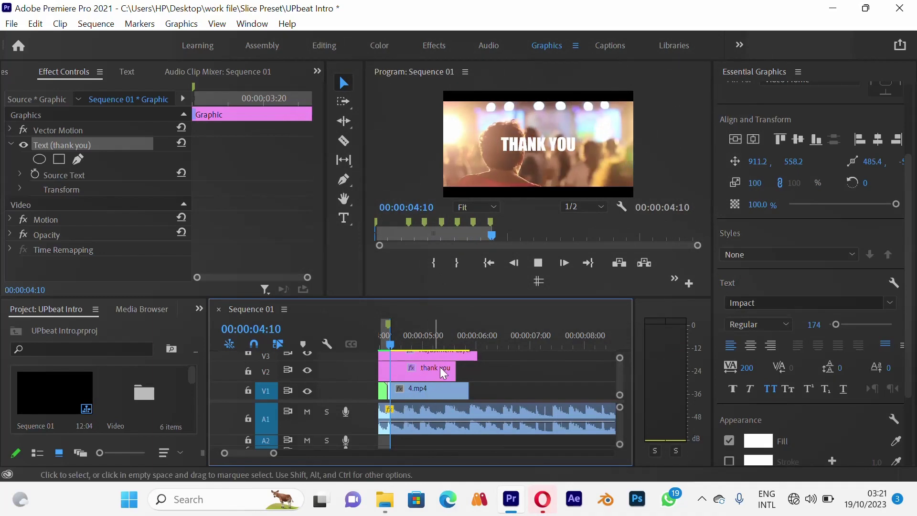
key("space")
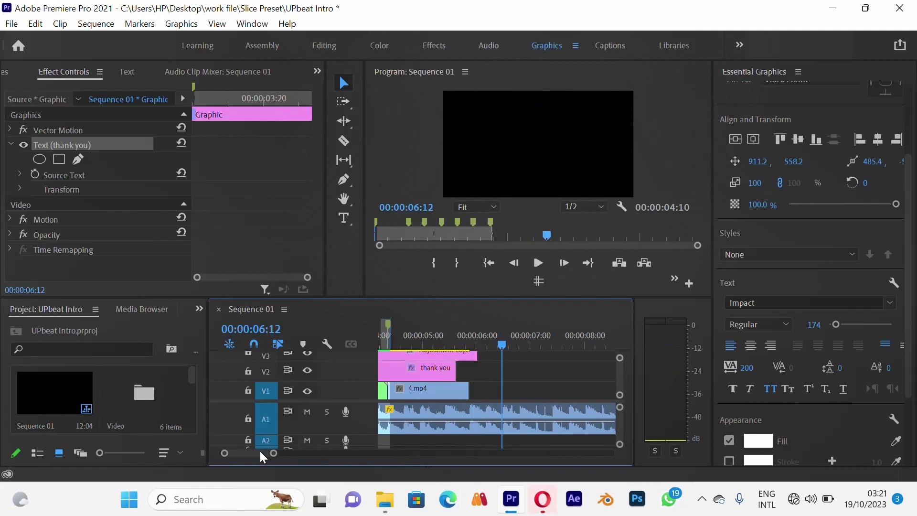
left_click_drag(260, 451, 245, 454)
left_click(418, 336)
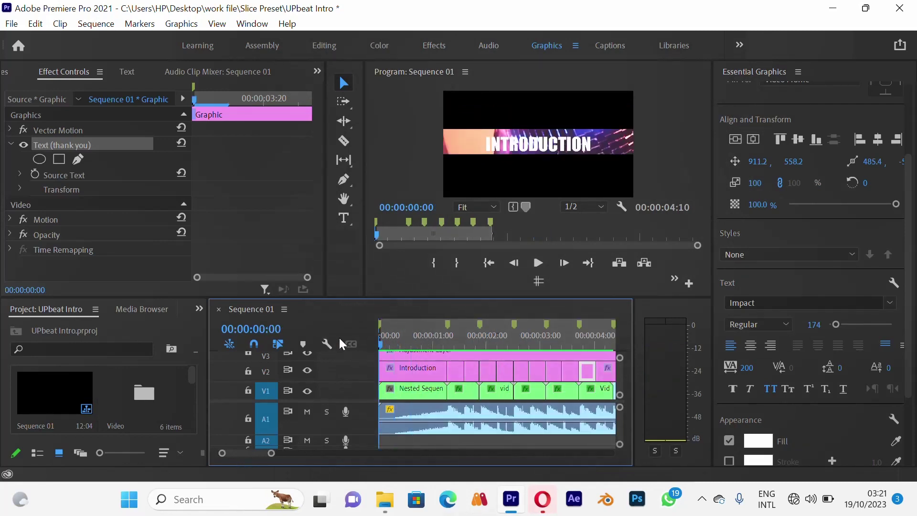
key("Home")
key("space")
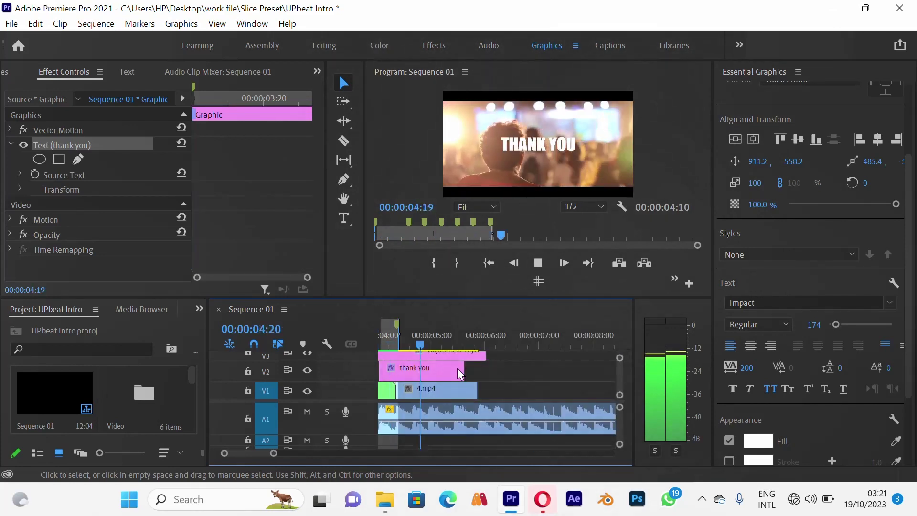
key("space")
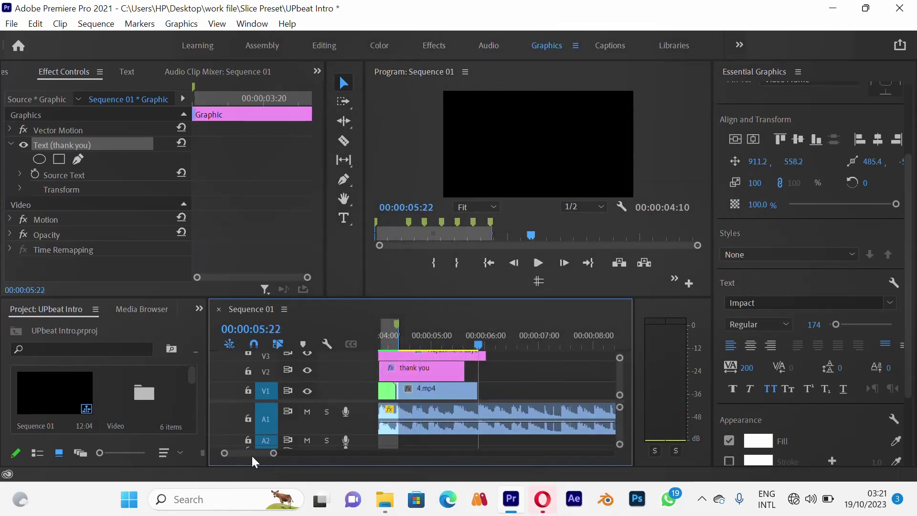
left_click_drag(252, 455, 210, 449)
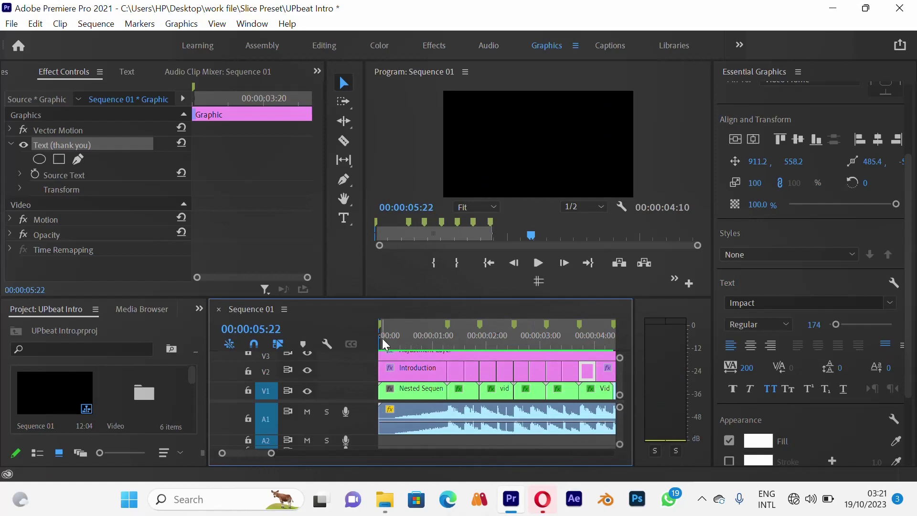
Return the playhead to the start and open ActivePresenter's recording toolbar from the system tray
left_click_drag(386, 337, 374, 340)
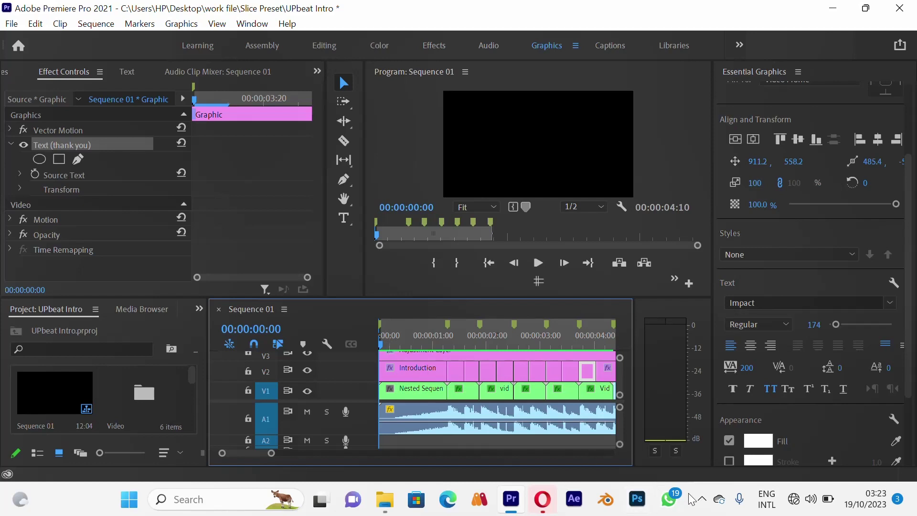
left_click(703, 500)
left_click(690, 460)
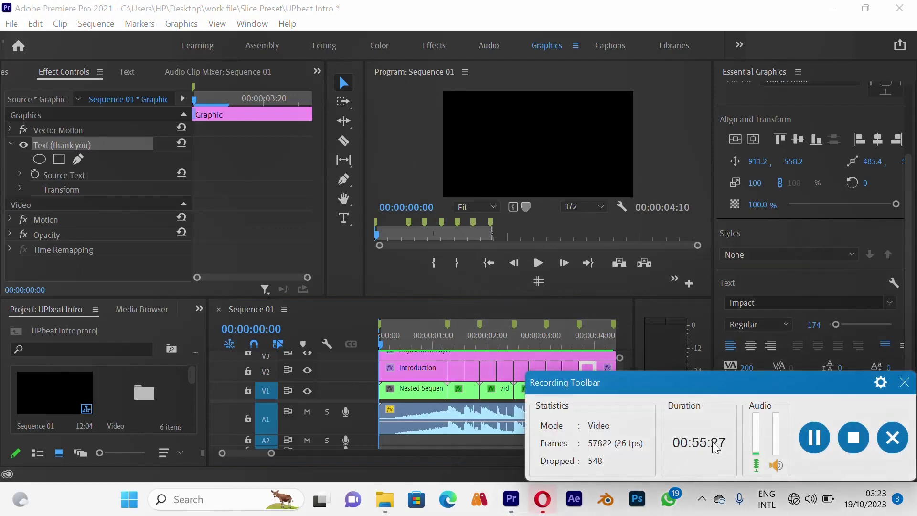